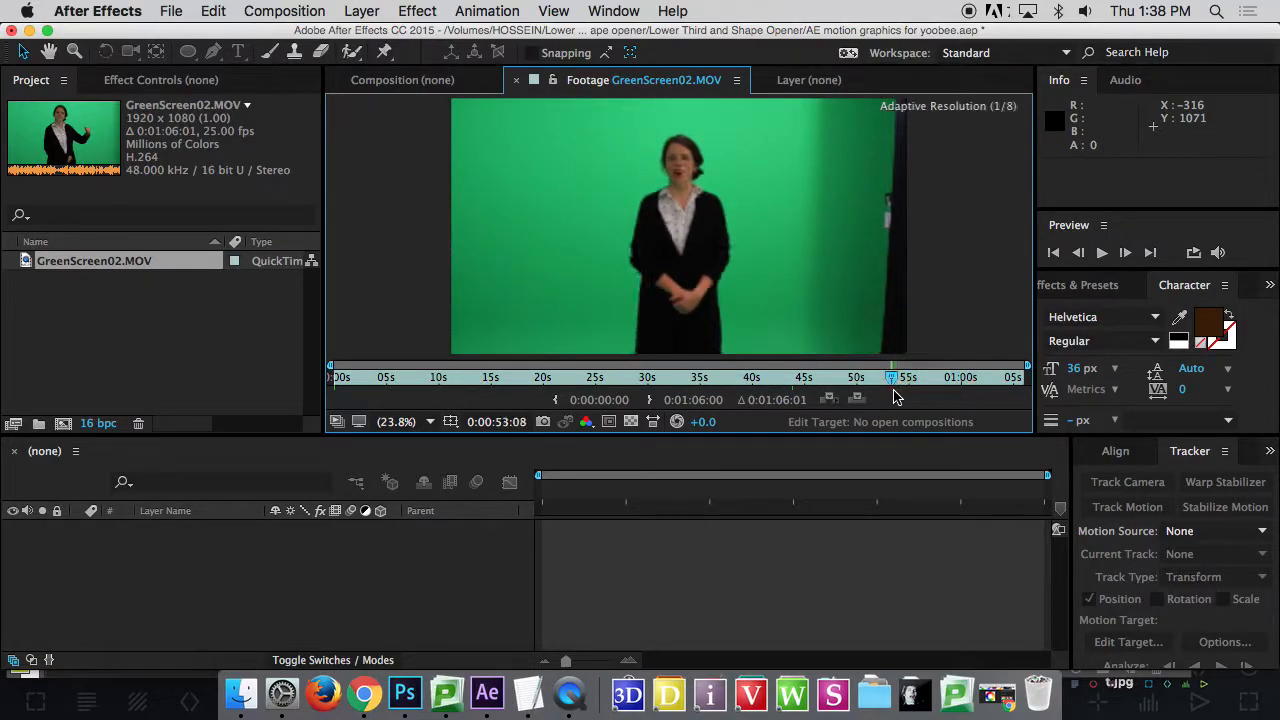
# - Play through the footage to find where the take starts and set the In point at 0:00:48:06
pyautogui.press('space')
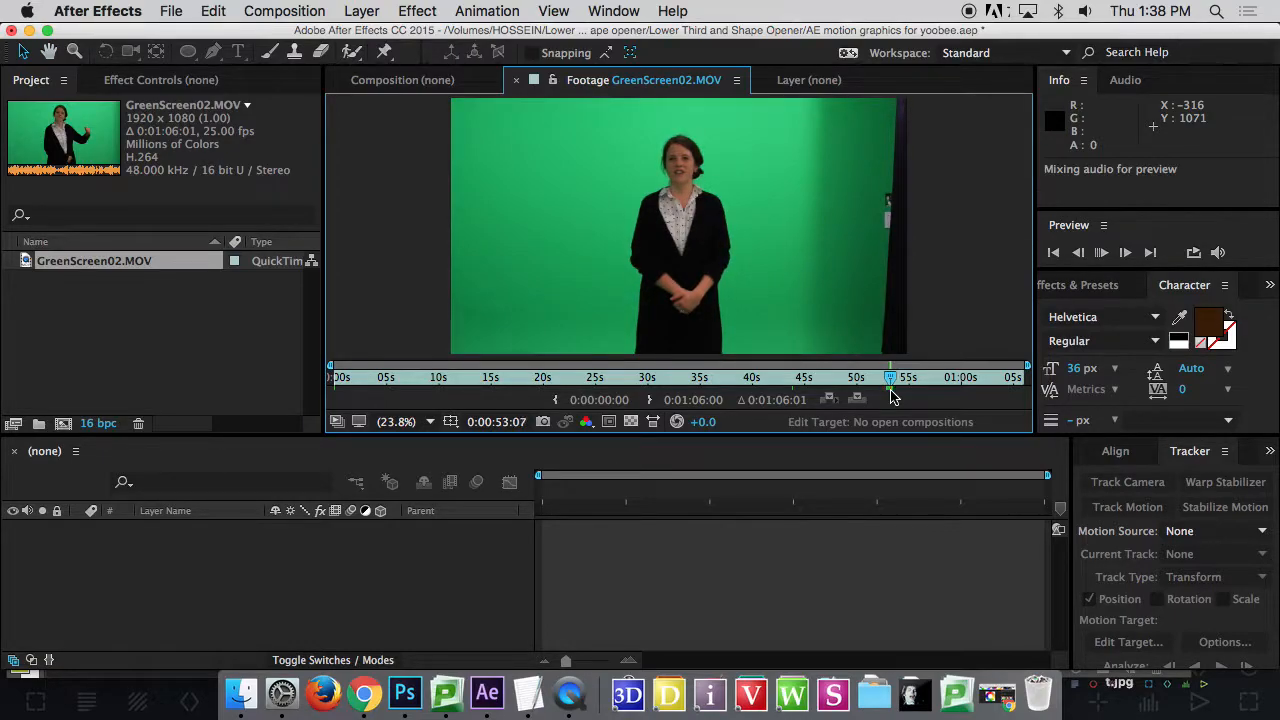
pyautogui.press('XF86AudioRaiseVolume')
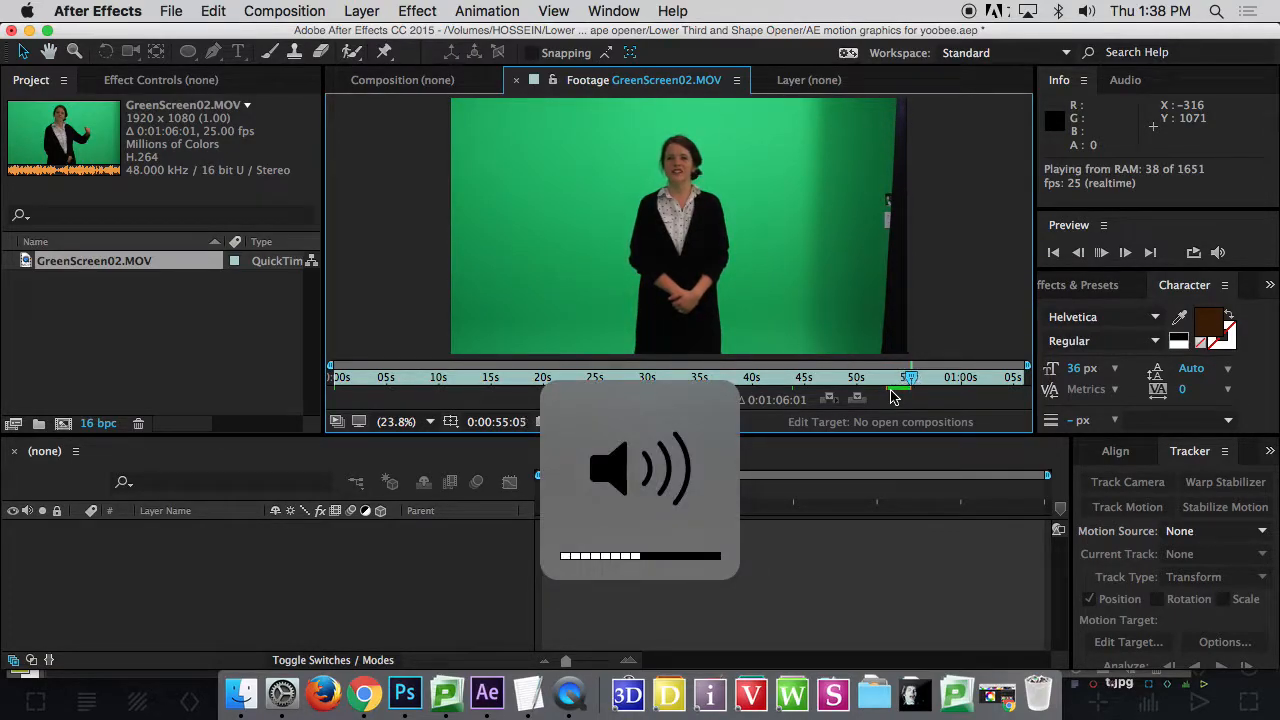
pyautogui.click(855, 383)
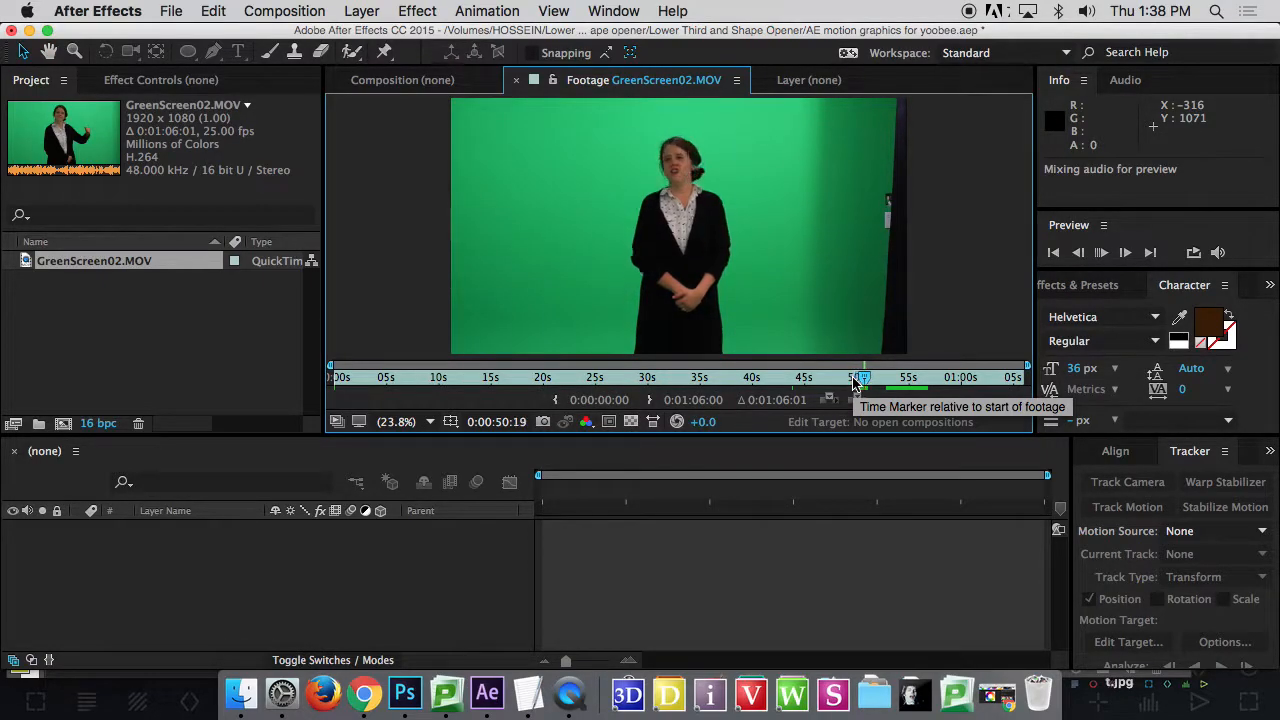
pyautogui.click(871, 383)
pyautogui.moveTo(871, 383); pyautogui.dragTo(849, 384)
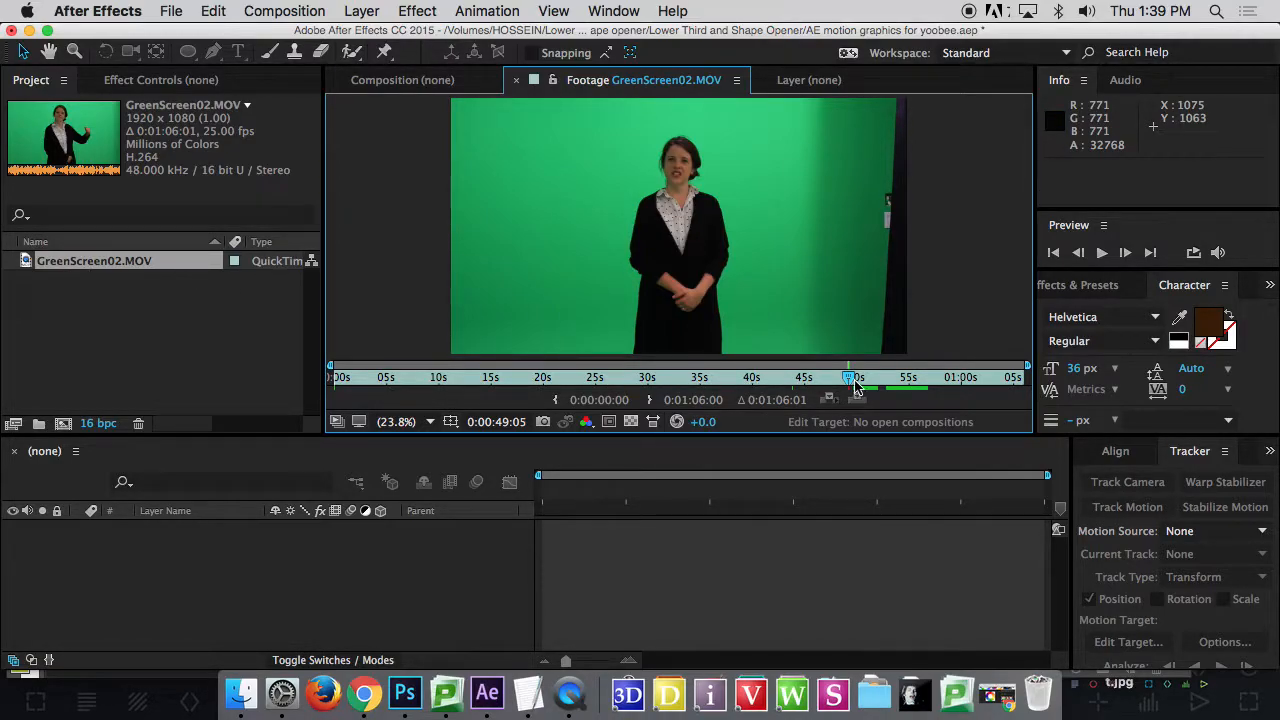
pyautogui.moveTo(851, 383); pyautogui.dragTo(828, 392)
pyautogui.press('space')
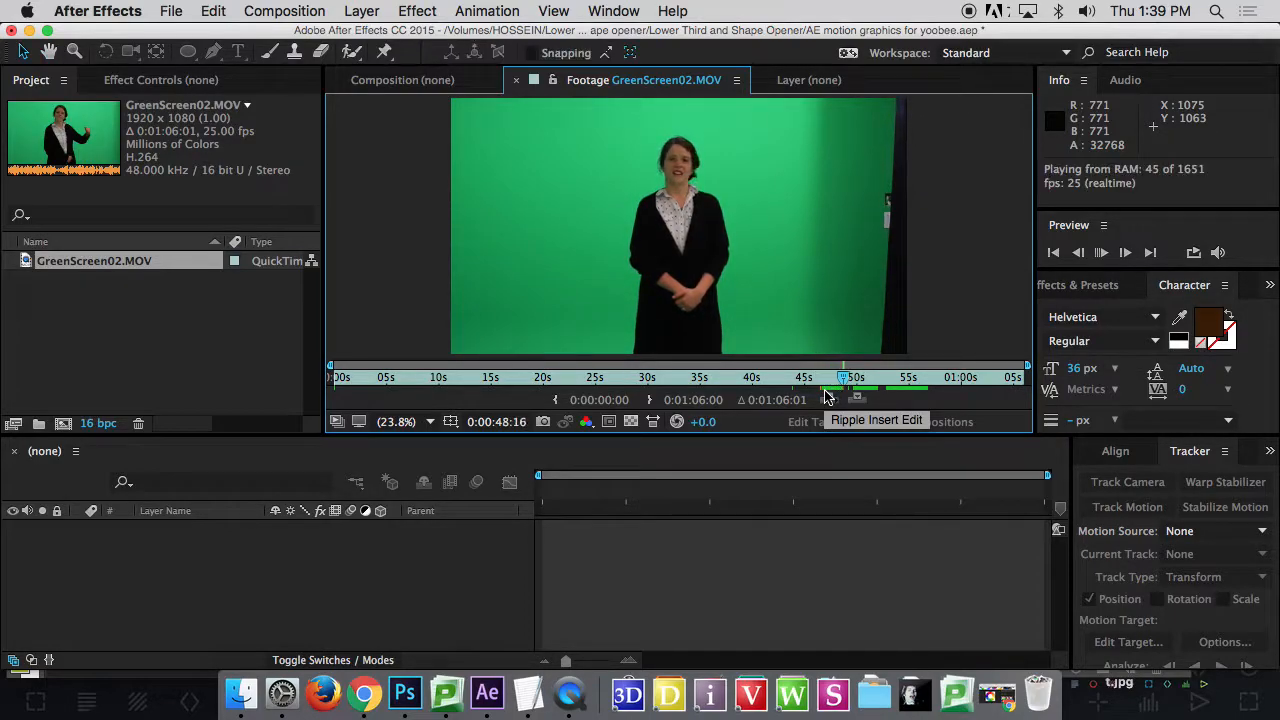
pyautogui.press('space')
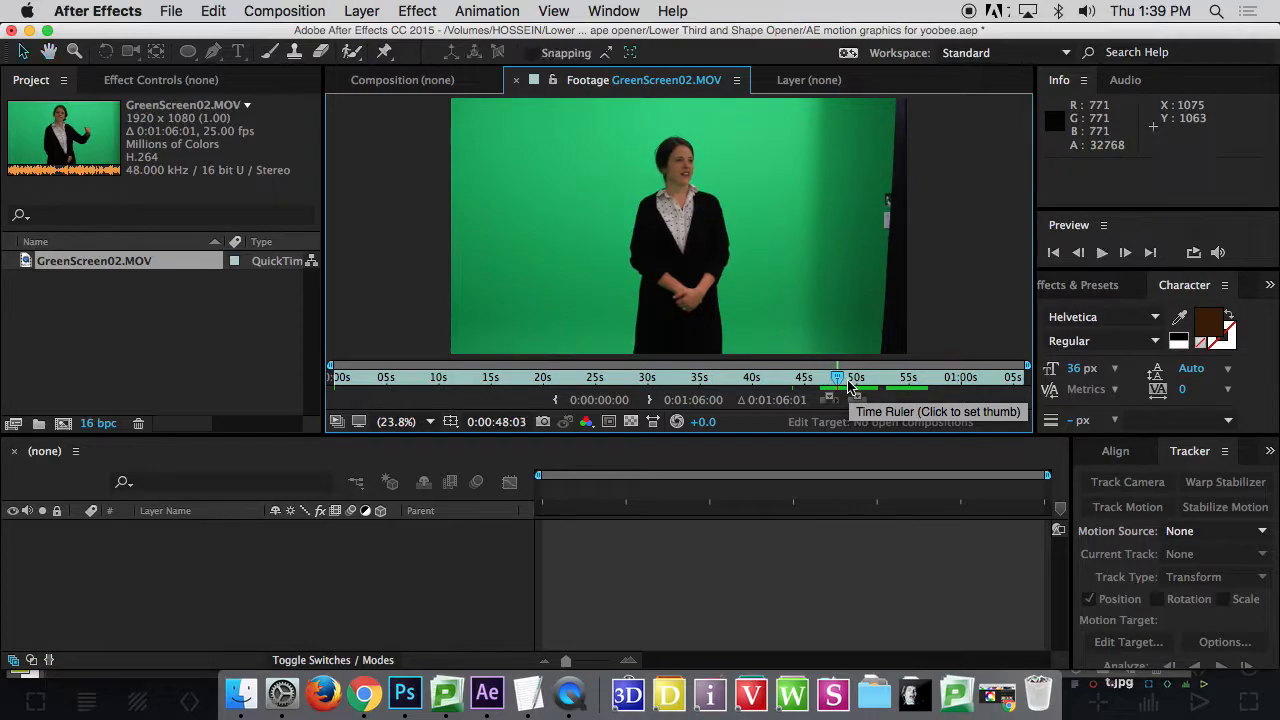
pyautogui.click(842, 385)
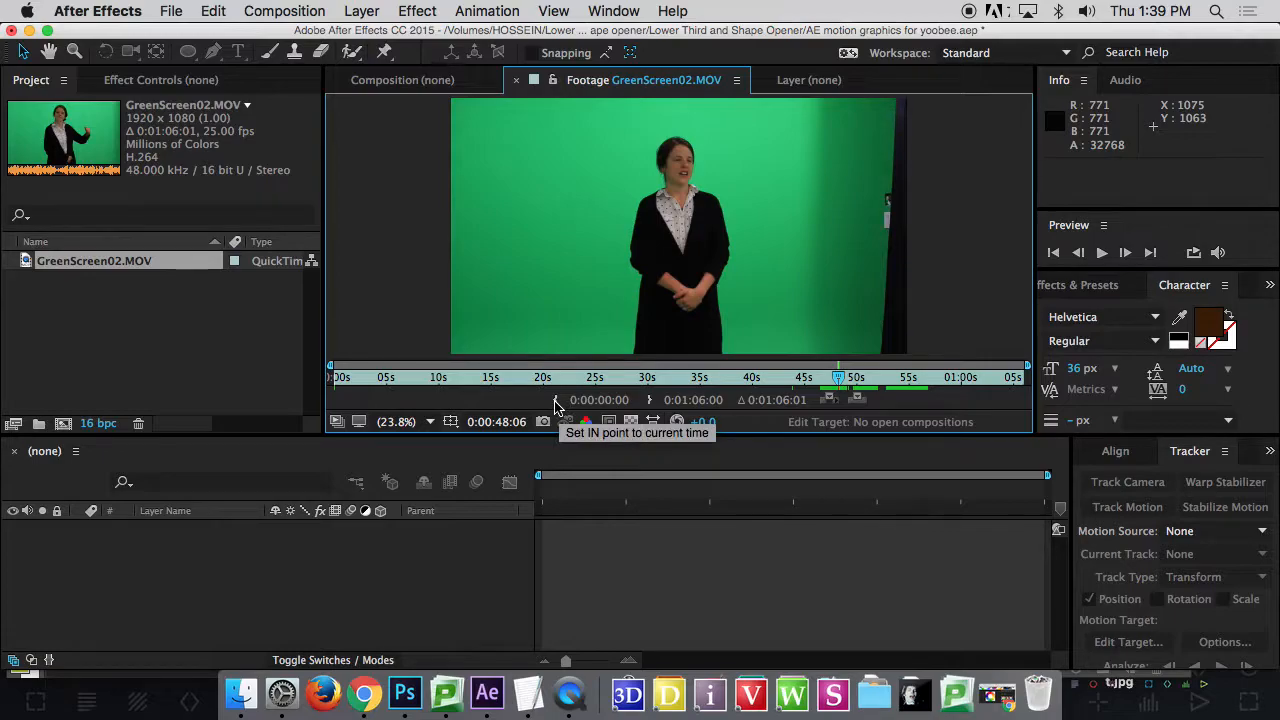
pyautogui.click(557, 405)
# - Play the footage to the end of the take and set the Out point at 0:01:01:04
pyautogui.click(855, 382)
pyautogui.press('space')
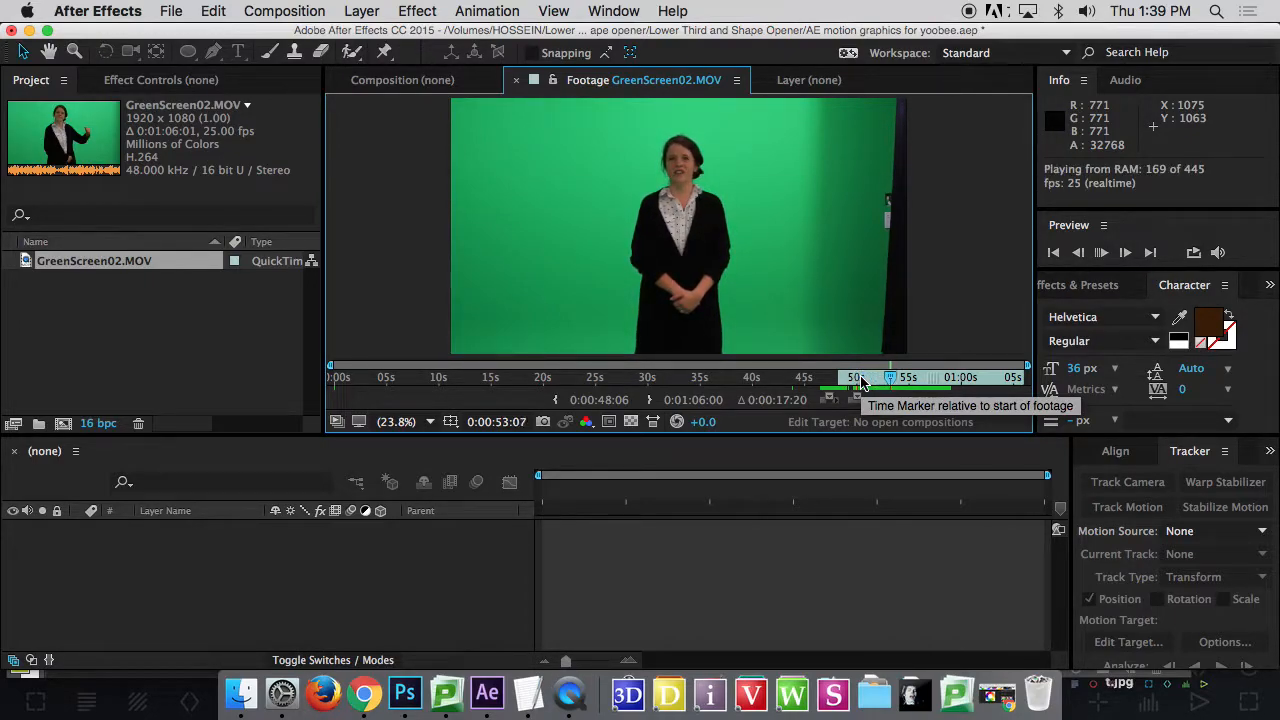
pyautogui.press('XF86AudioRaiseVolume')
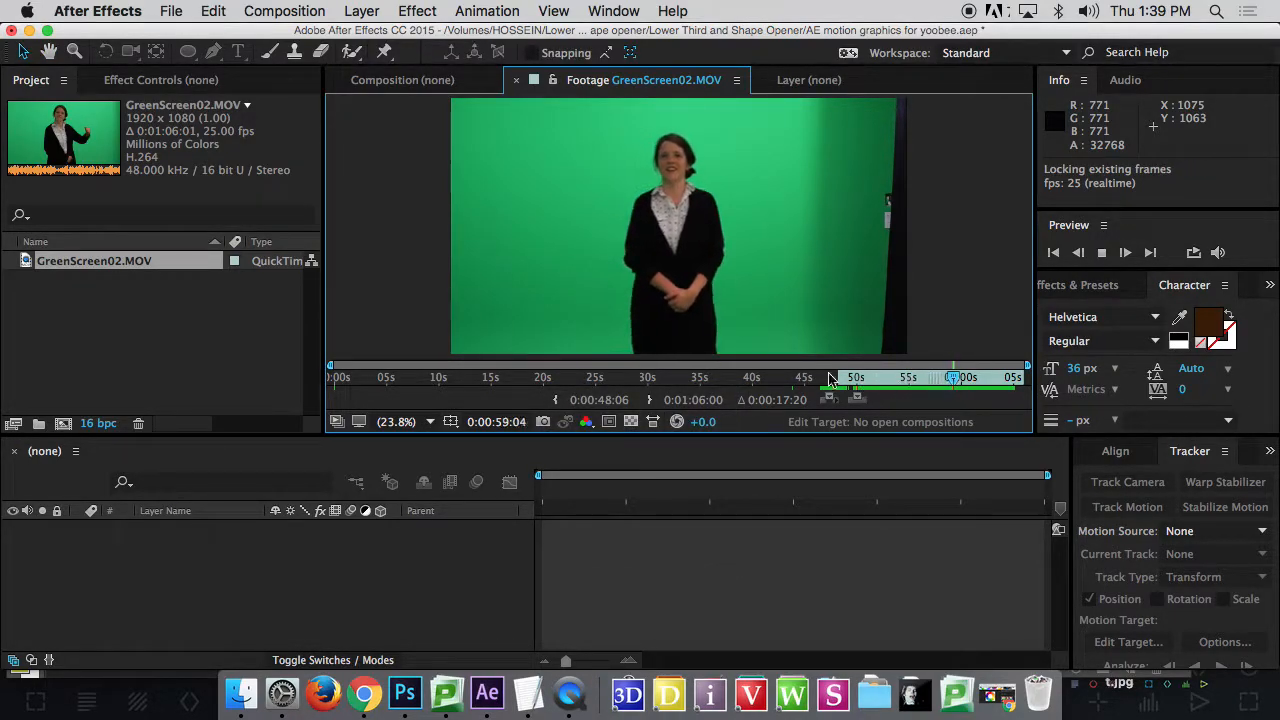
pyautogui.press('space')
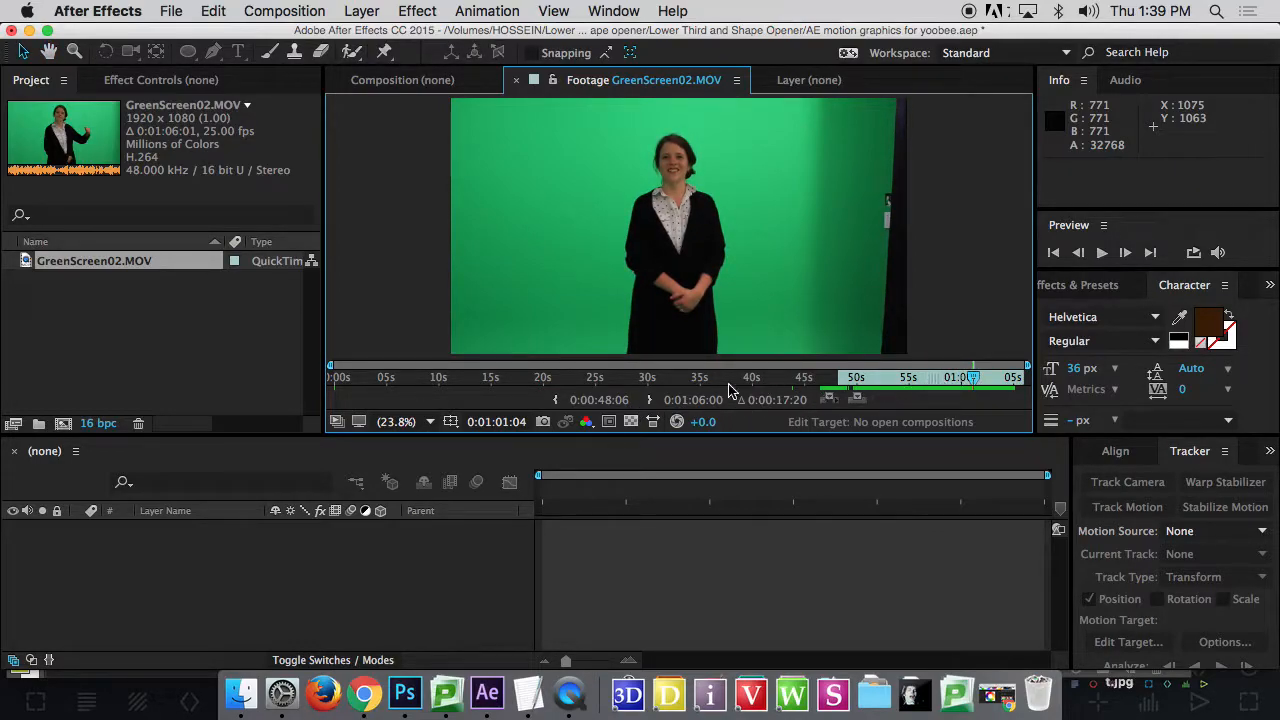
pyautogui.click(651, 402)
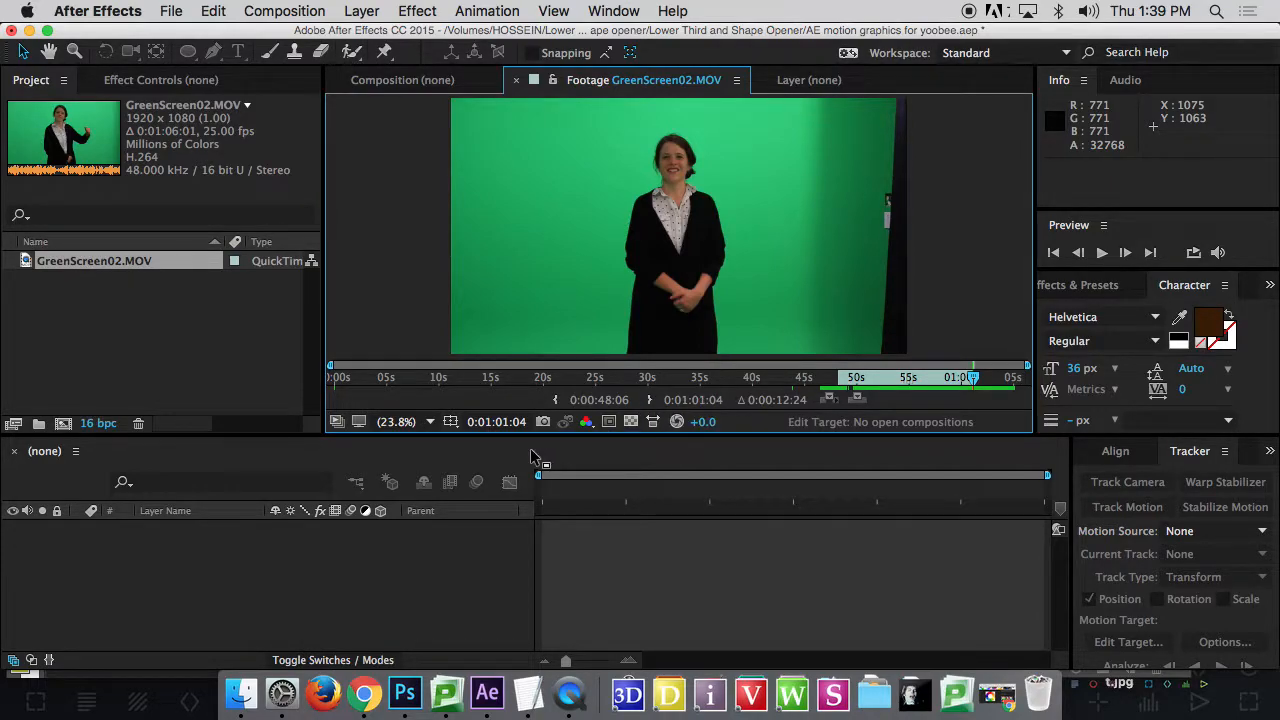
# - Create a composition from the trimmed GreenScreen02.MOV and return to its first frame
pyautogui.moveTo(72, 268); pyautogui.dragTo(63, 423)
pyautogui.moveTo(585, 505); pyautogui.dragTo(413, 490)
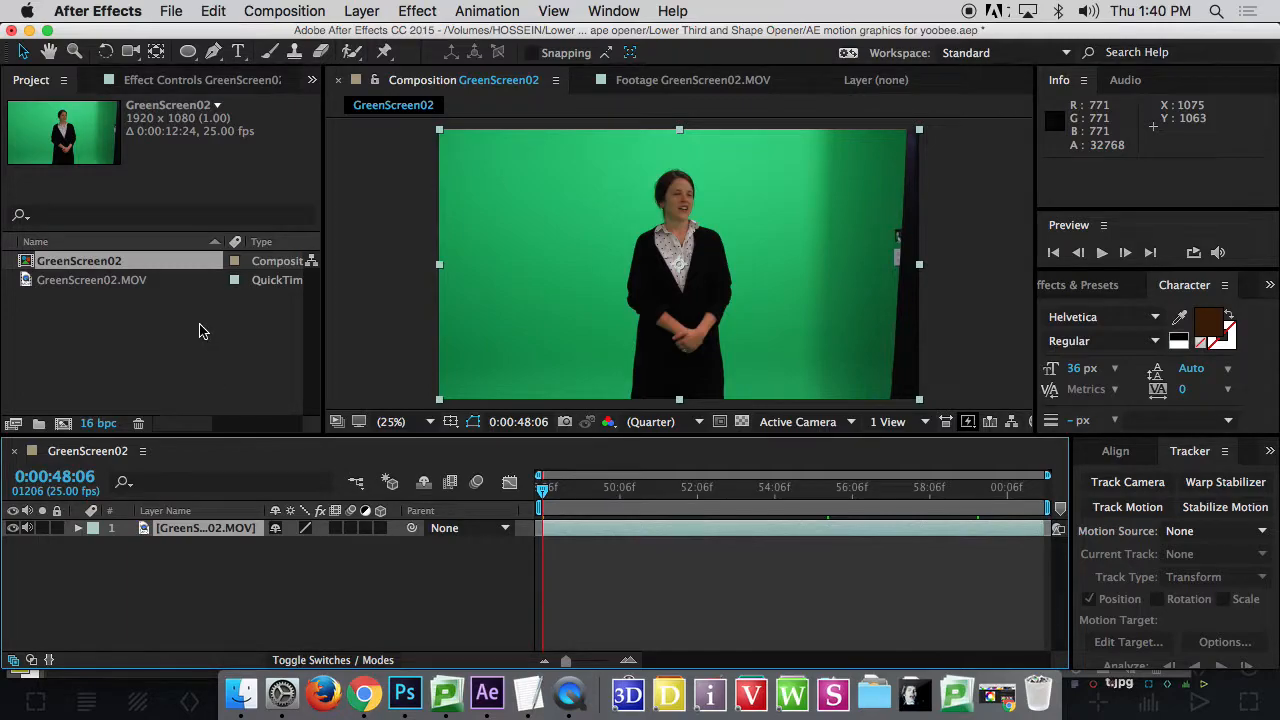
pyautogui.moveTo(571, 487); pyautogui.dragTo(530, 489)
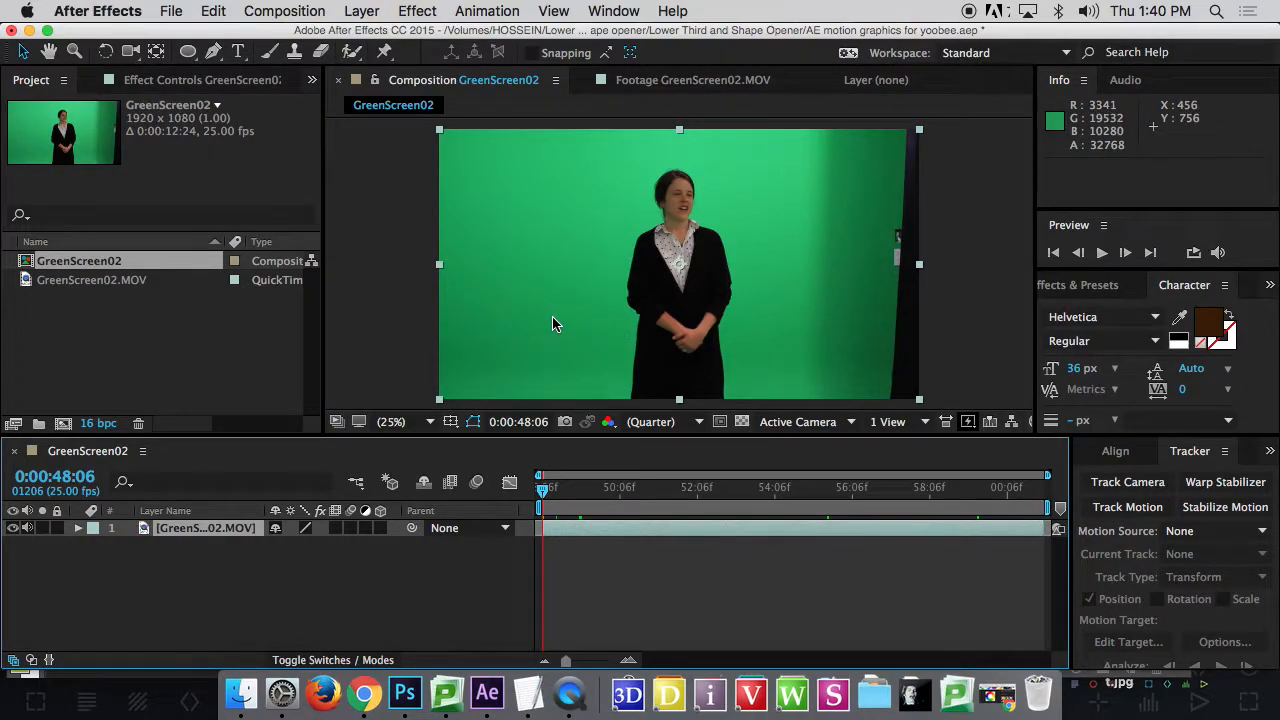
pyautogui.scroll(-2, 790, 320)
pyautogui.scroll(2, 815, 305)
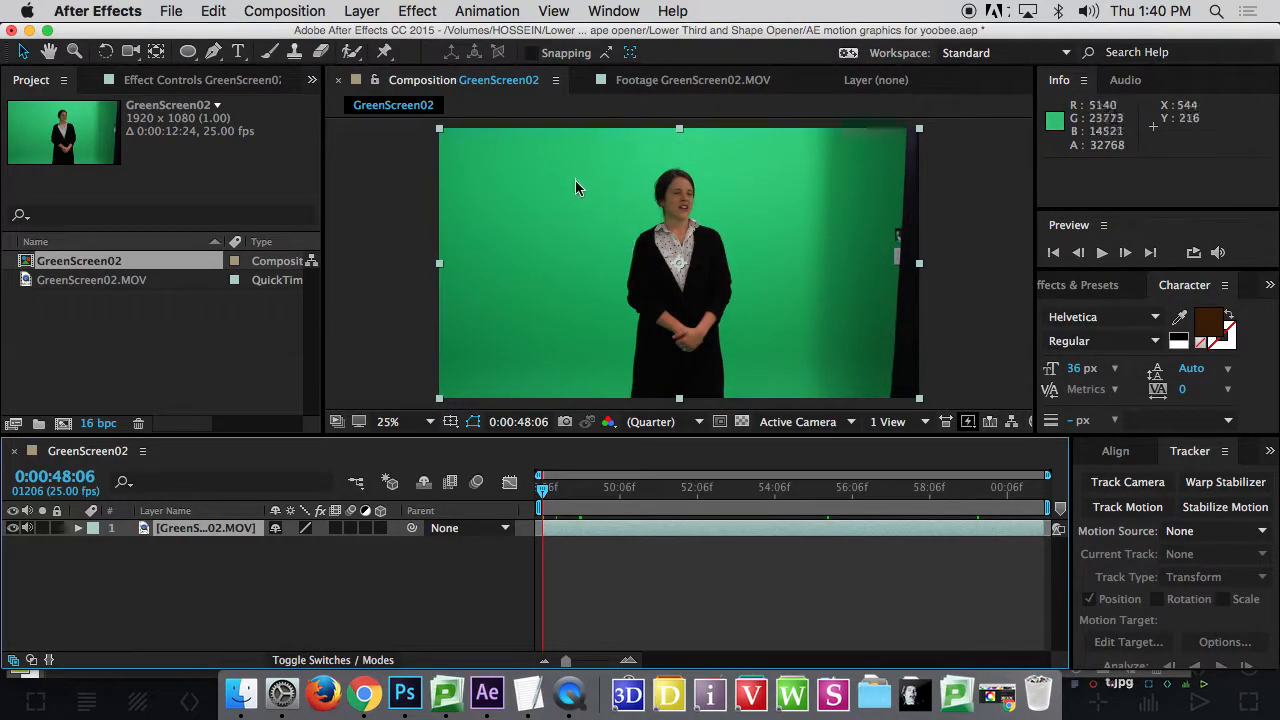
# - At 0:00:56:22, draw a closed six-point Pen mask around the presenter on the footage layer, leaving out the dark edge of the set
pyautogui.moveTo(614, 487); pyautogui.dragTo(879, 527)
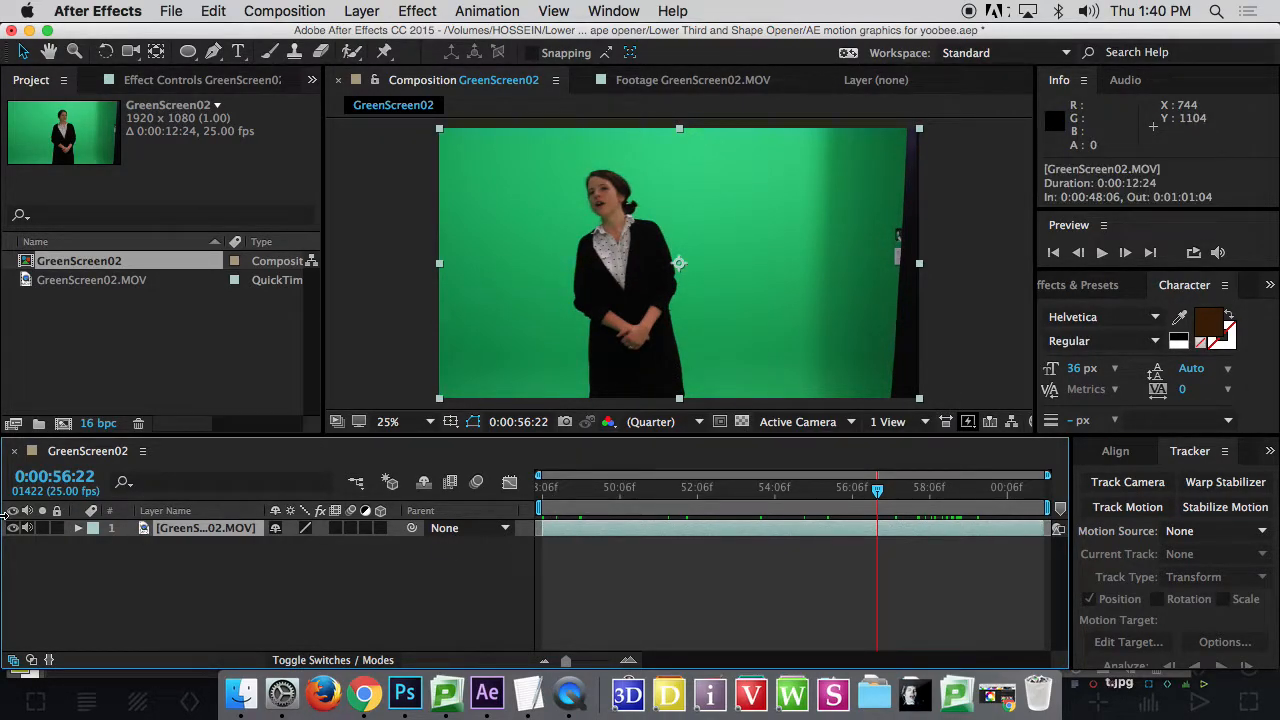
pyautogui.click(213, 52)
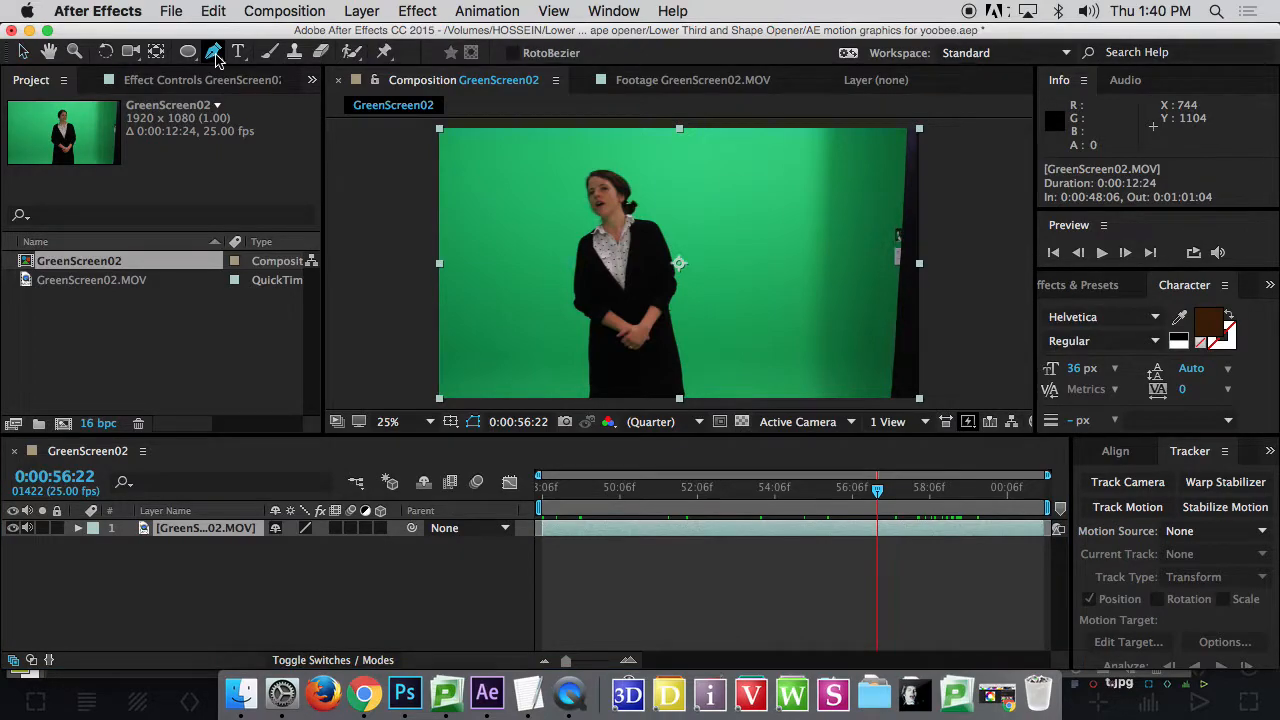
pyautogui.click(538, 400)
pyautogui.click(521, 275)
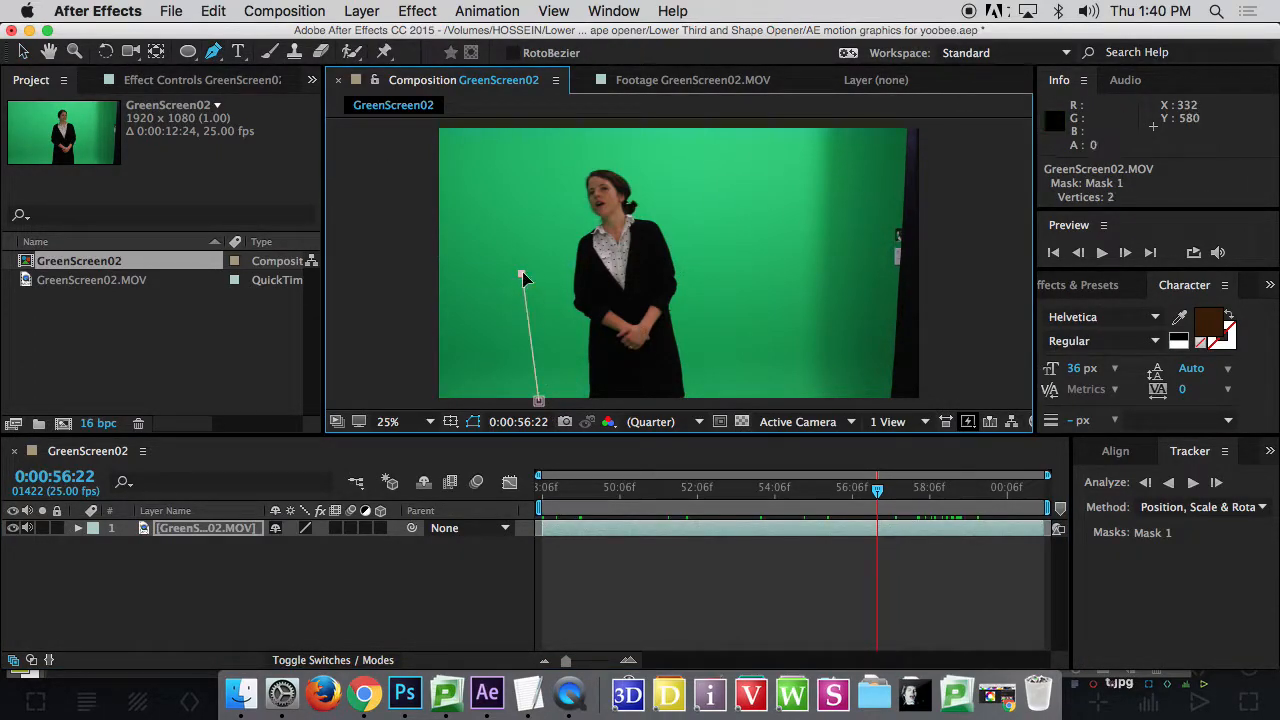
pyautogui.click(546, 158)
pyautogui.click(656, 149)
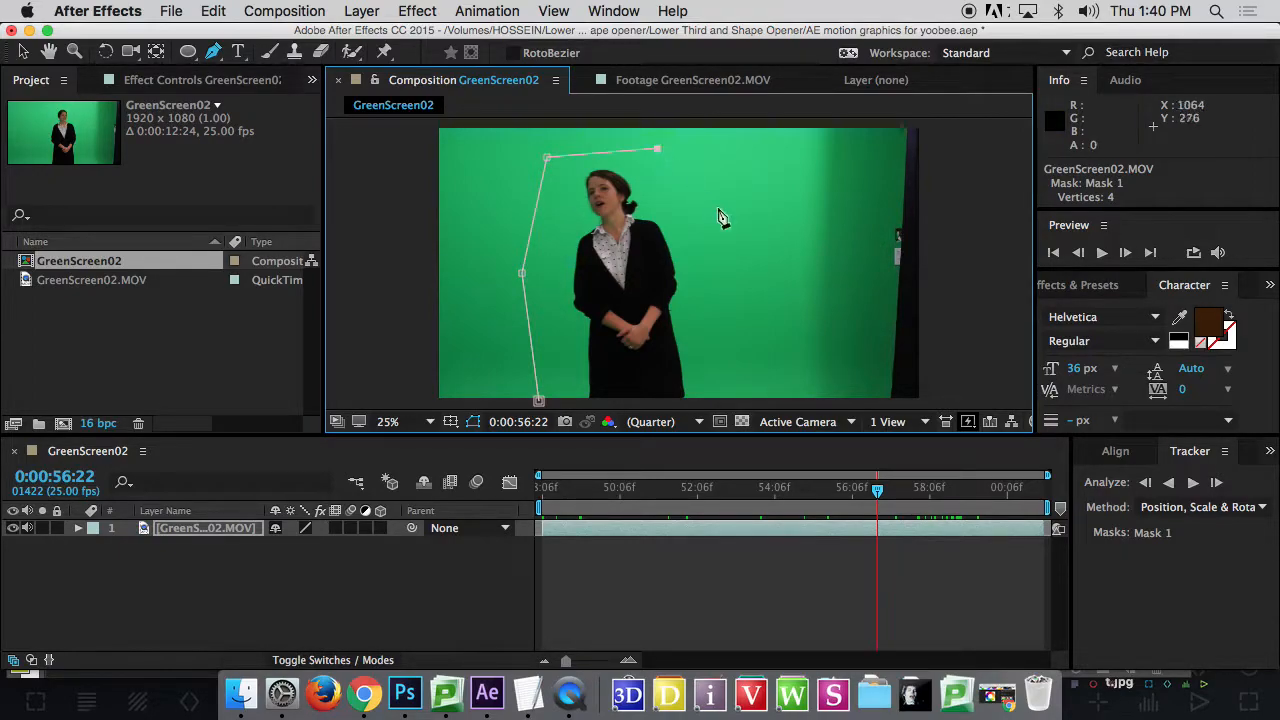
pyautogui.click(785, 218)
pyautogui.click(778, 404)
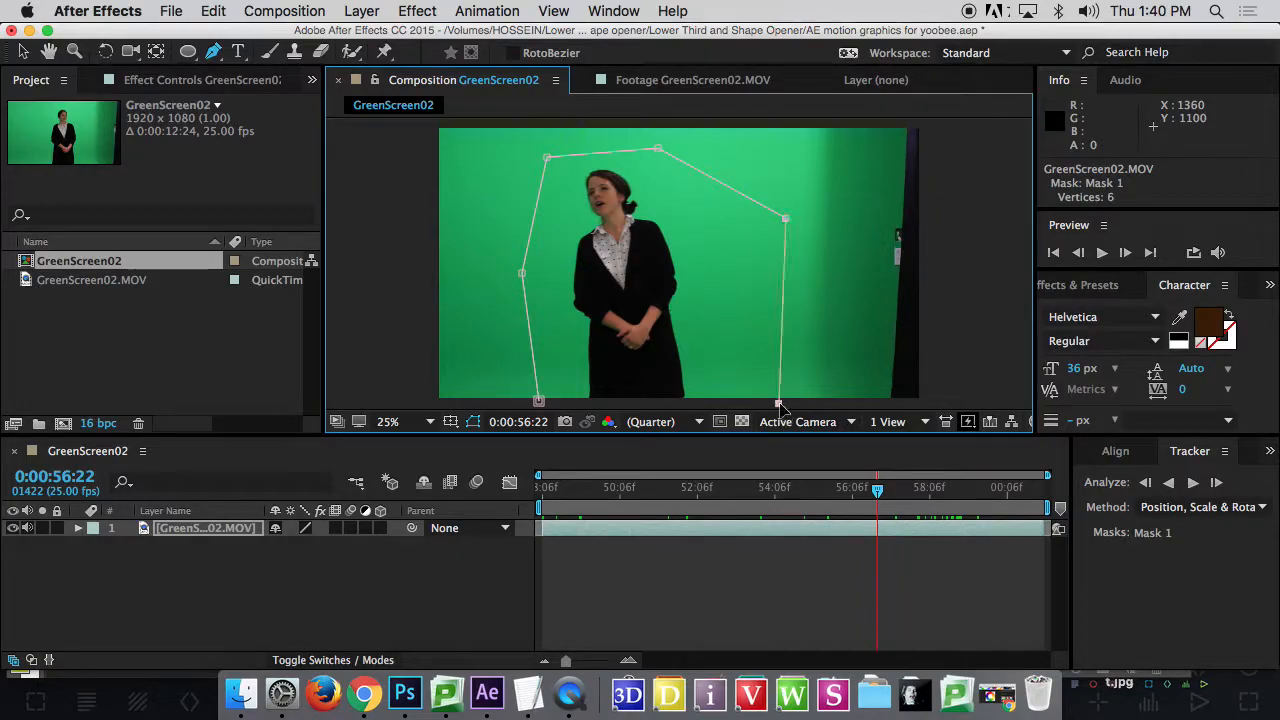
pyautogui.click(541, 402)
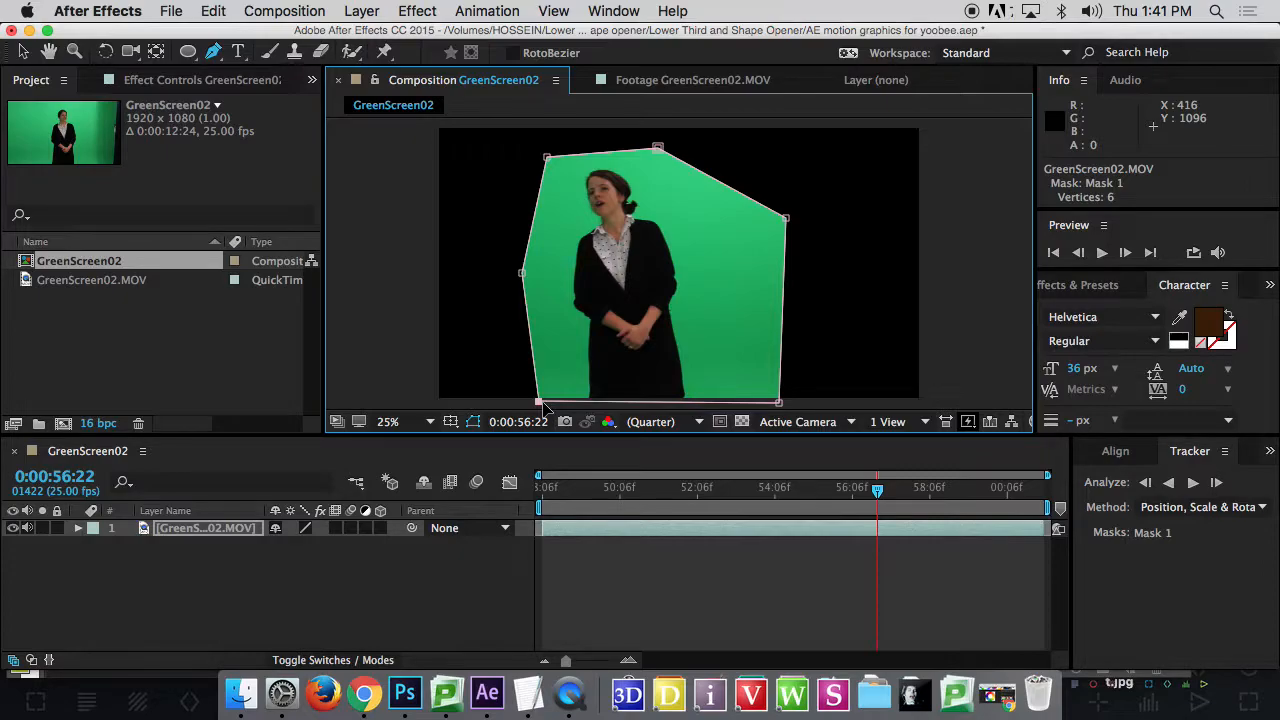
# - Delete the GreenScreen02 composition and the GreenScreen02.MOV footage from the project
pyautogui.moveTo(92, 322); pyautogui.dragTo(42, 263)
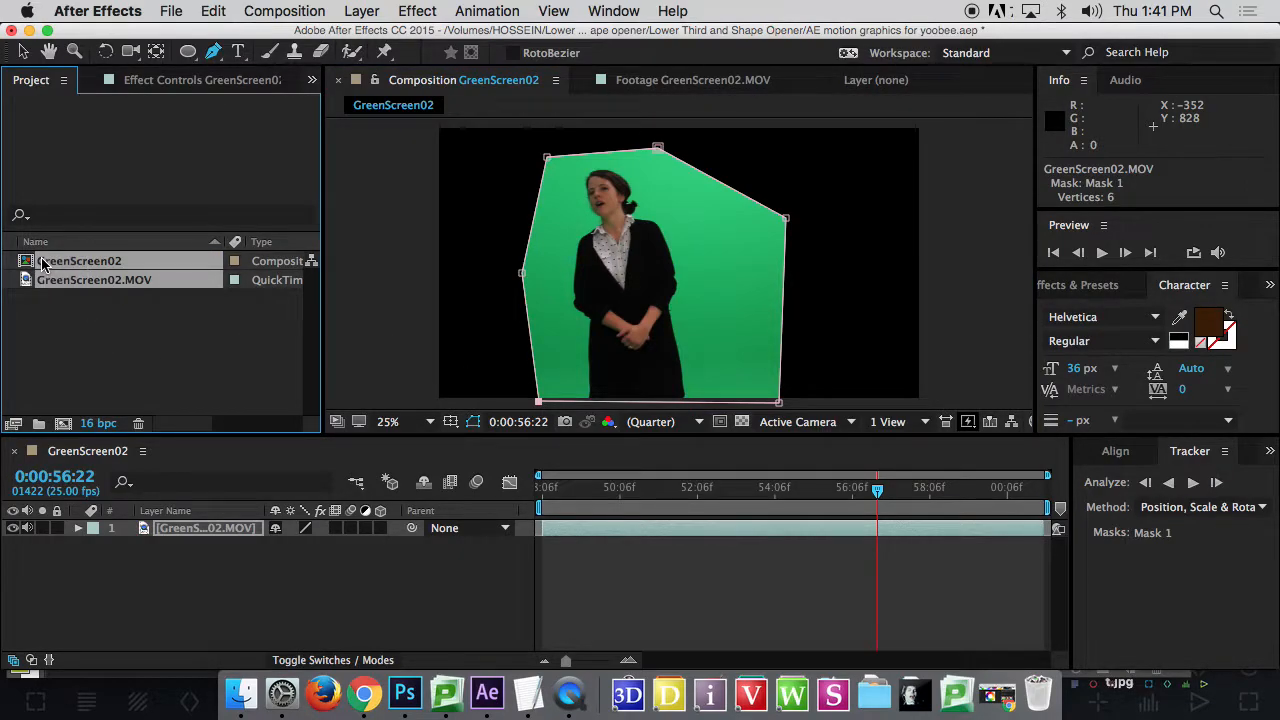
pyautogui.press('Delete')
pyautogui.click(860, 381)
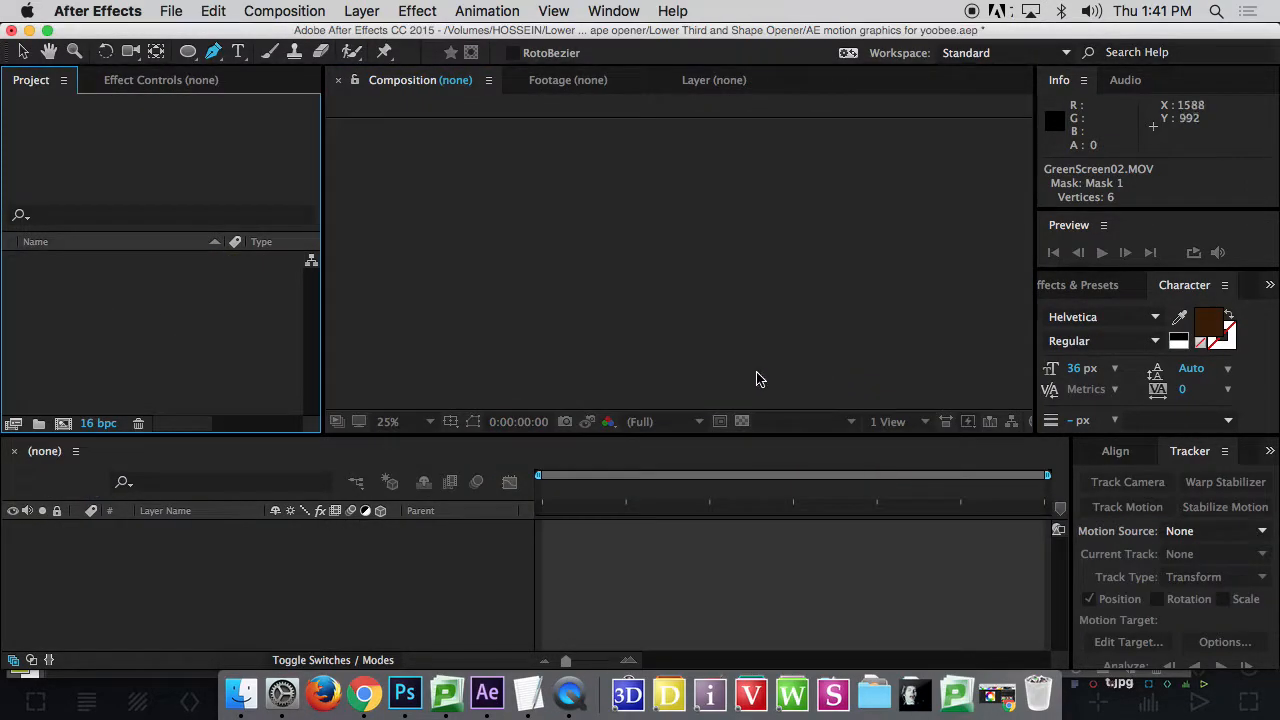
# - Import the GreenScreen02.MOV clip into the empty project
pyautogui.press('super+i')
pyautogui.click(510, 176)
pyautogui.doubleClick(535, 176)
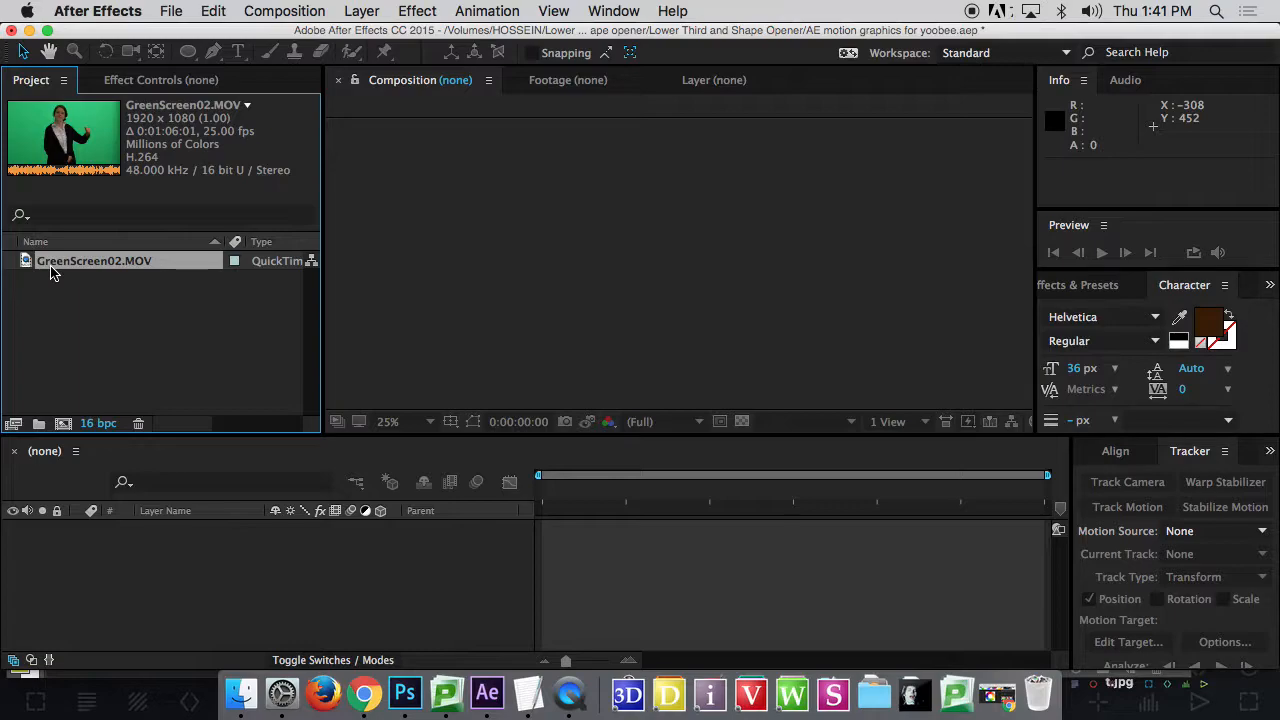
# - Open GreenScreen02.MOV in the footage viewer
pyautogui.doubleClick(51, 267)
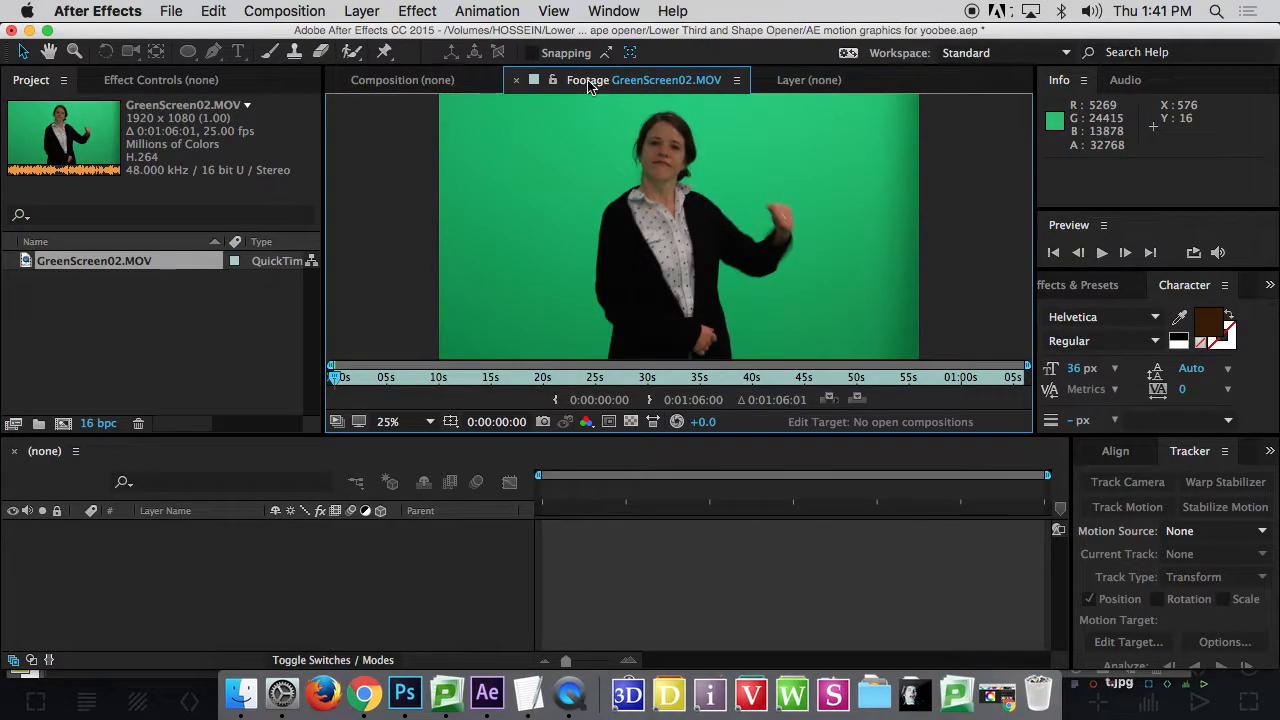
pyautogui.click(420, 82)
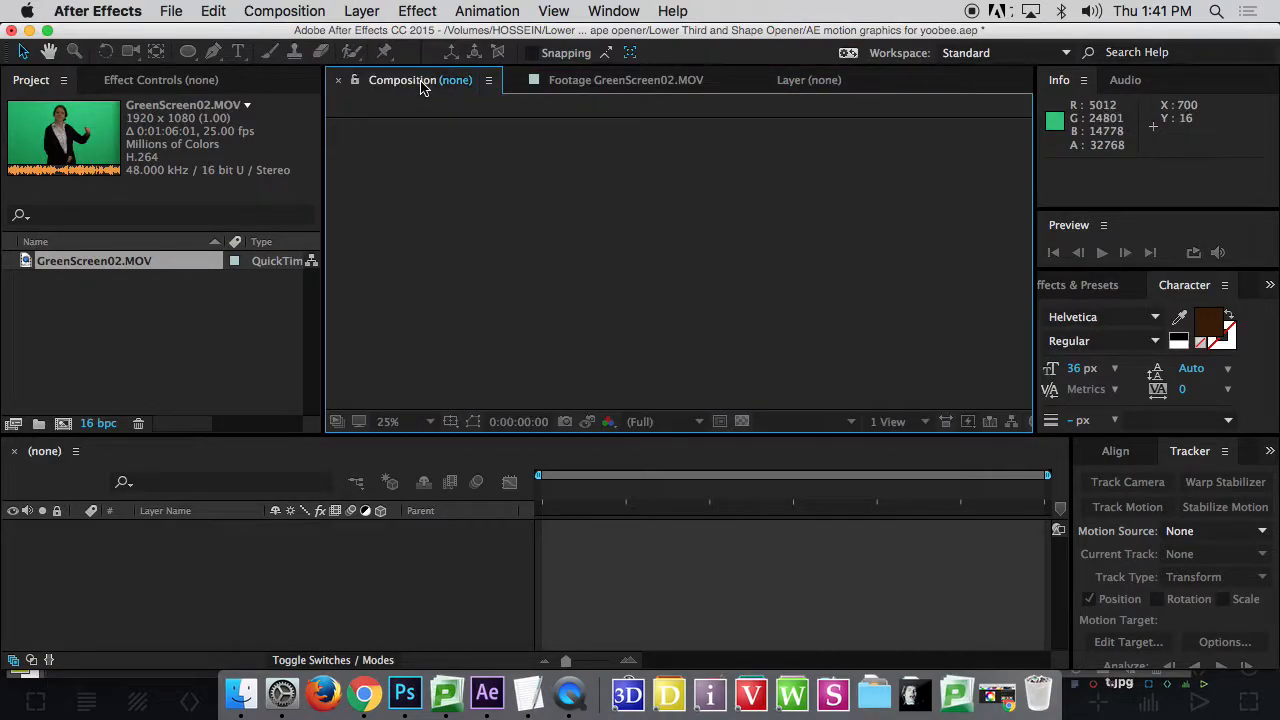
pyautogui.click(587, 82)
# - Trim the footage by setting the In point at 0:00:48:06 and the Out point at 0:00:59:01
pyautogui.click(712, 378)
pyautogui.moveTo(712, 380); pyautogui.dragTo(800, 380)
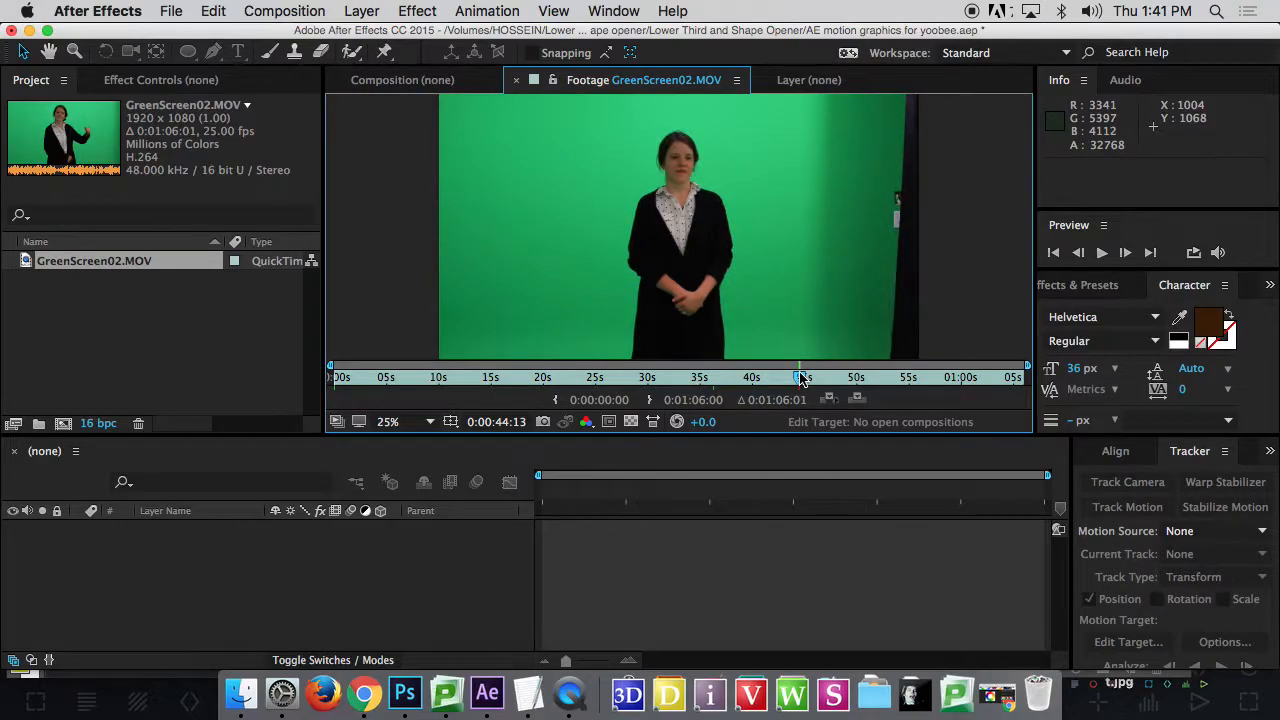
pyautogui.press('space')
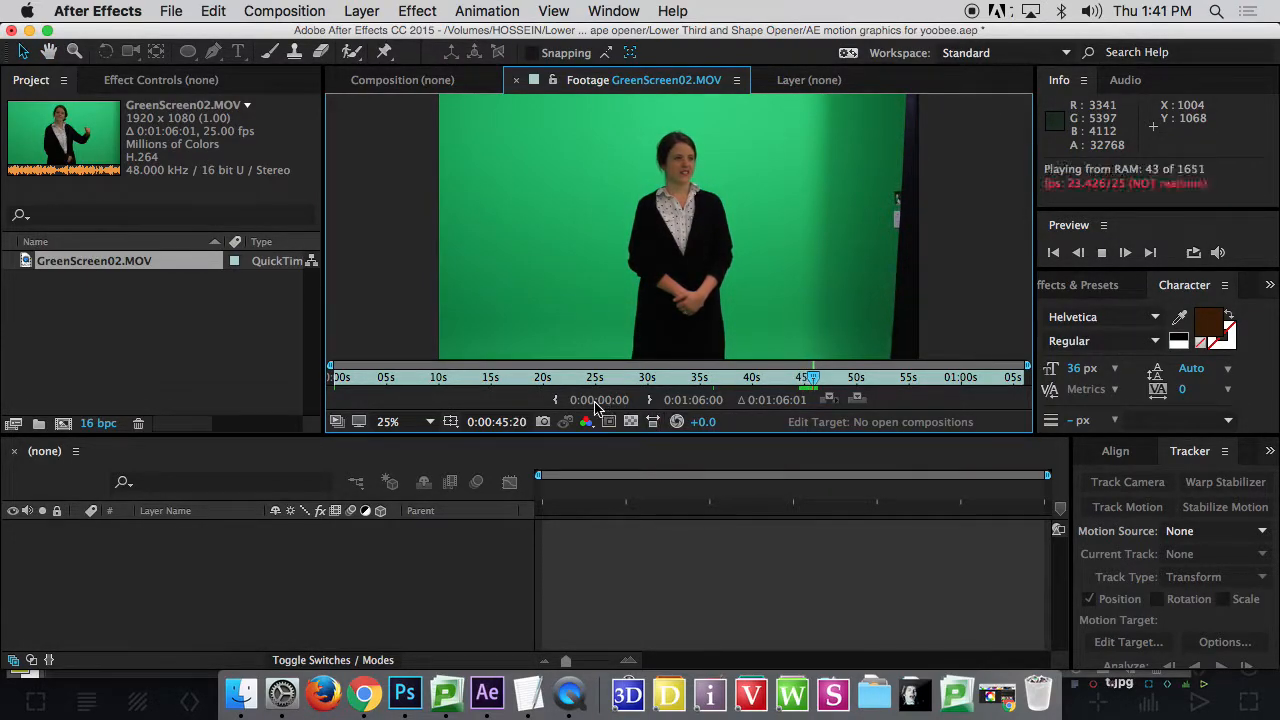
pyautogui.click(805, 380)
pyautogui.moveTo(807, 383); pyautogui.dragTo(842, 383)
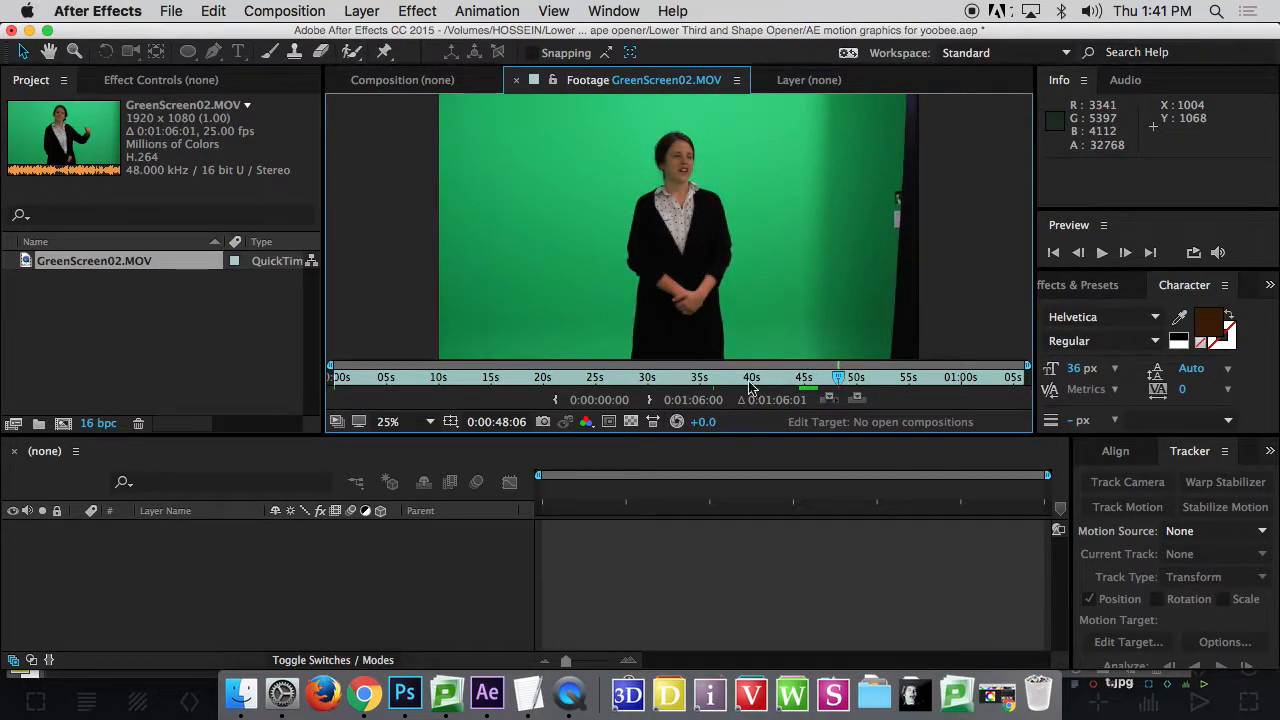
pyautogui.click(556, 402)
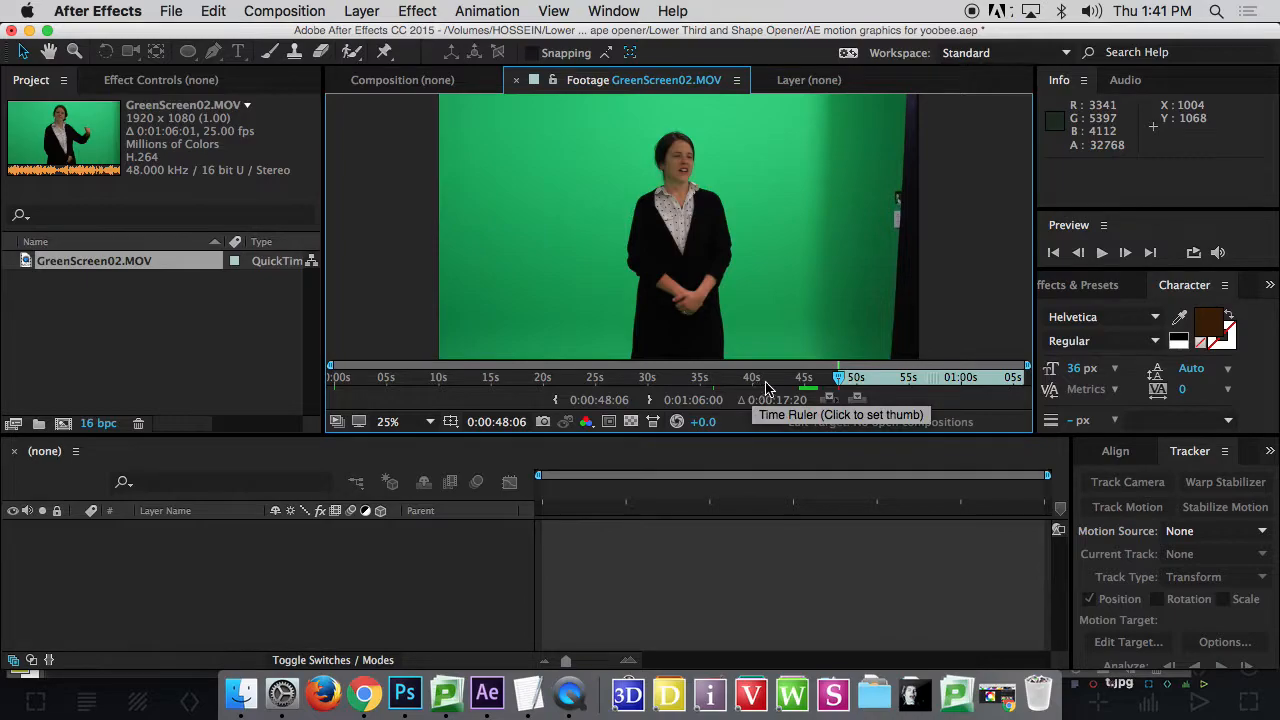
pyautogui.moveTo(848, 383); pyautogui.dragTo(957, 385)
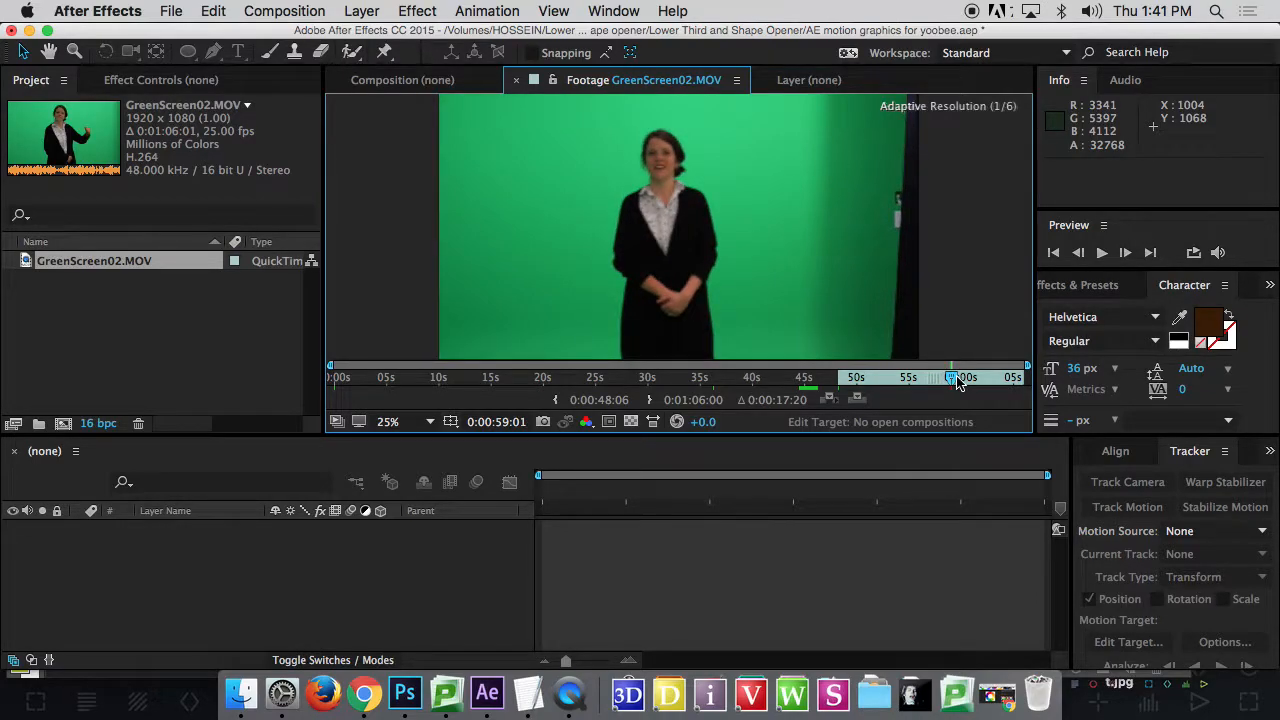
pyautogui.click(650, 403)
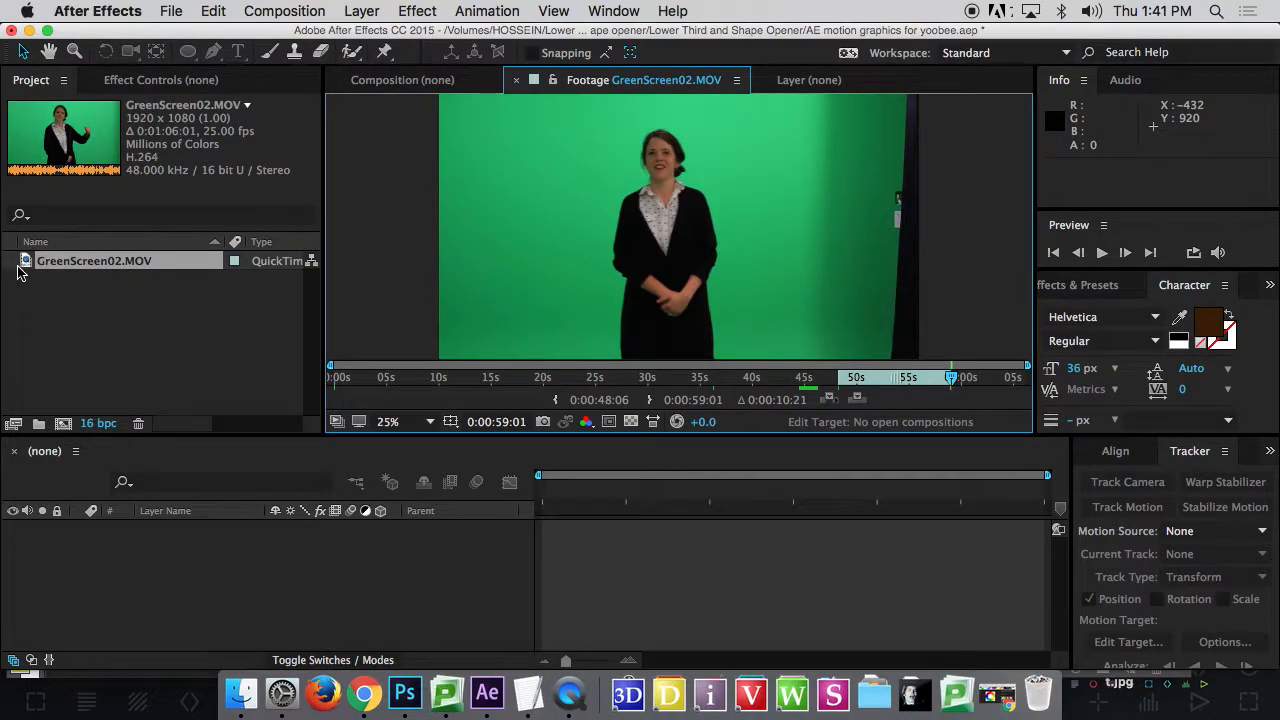
# - Create a new composition from the trimmed GreenScreen02.MOV and show it at 0:00:50:05
pyautogui.moveTo(27, 263); pyautogui.dragTo(63, 424)
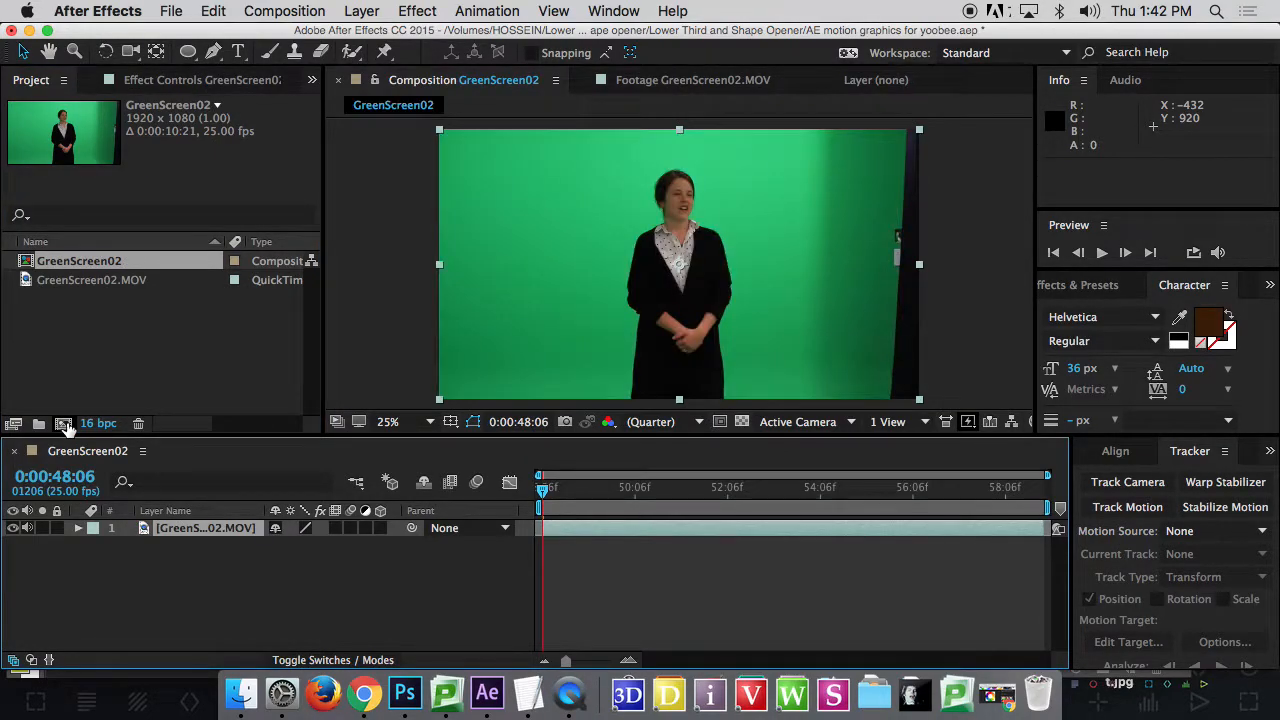
pyautogui.moveTo(547, 486); pyautogui.dragTo(632, 505)
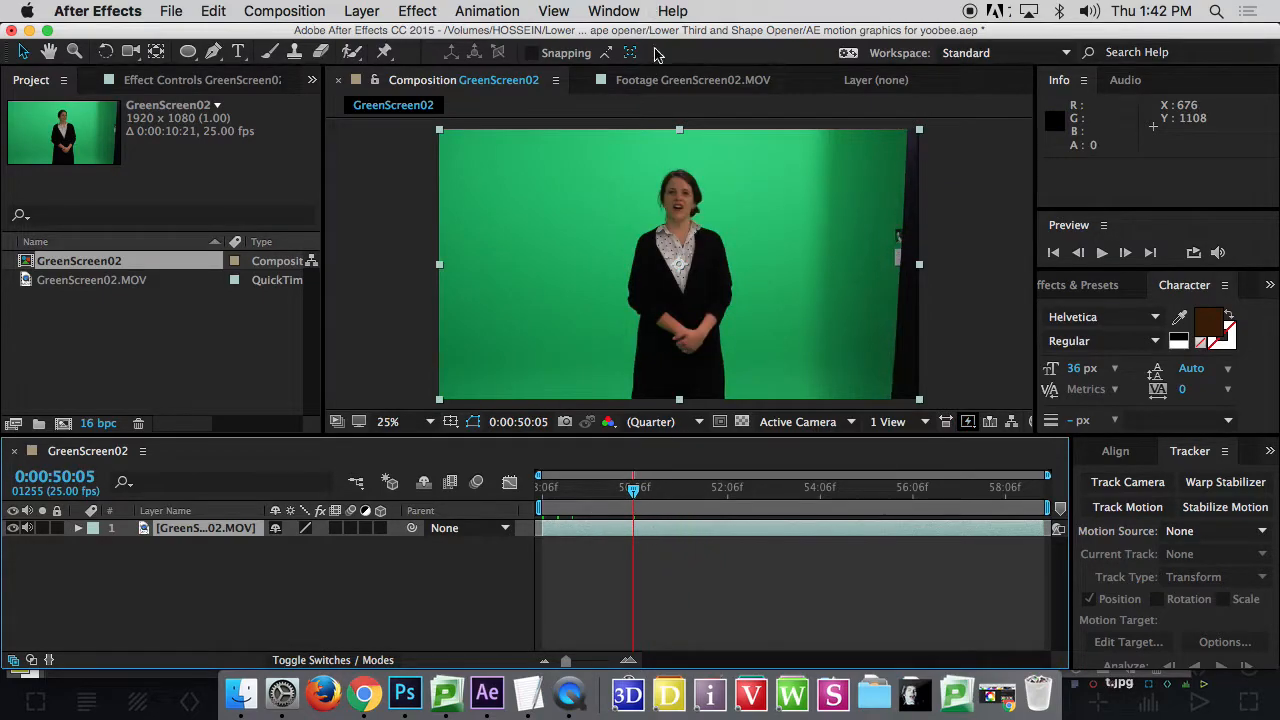
pyautogui.click(674, 80)
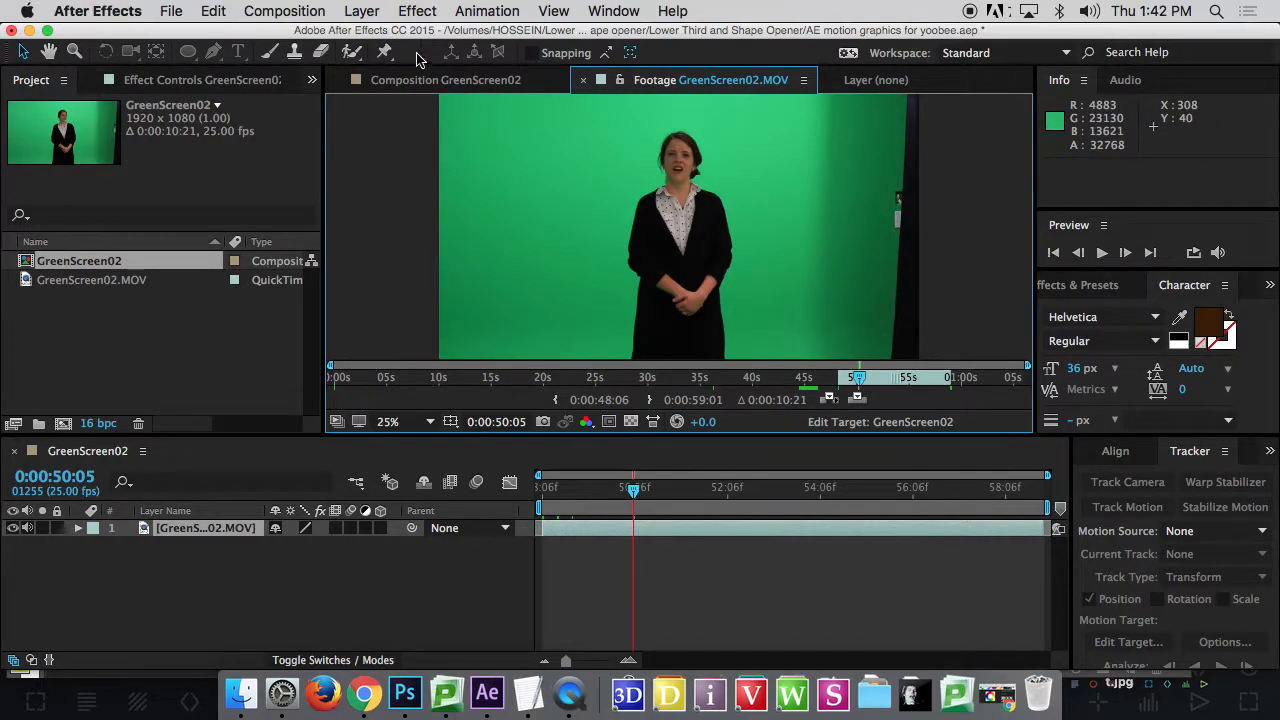
pyautogui.click(430, 79)
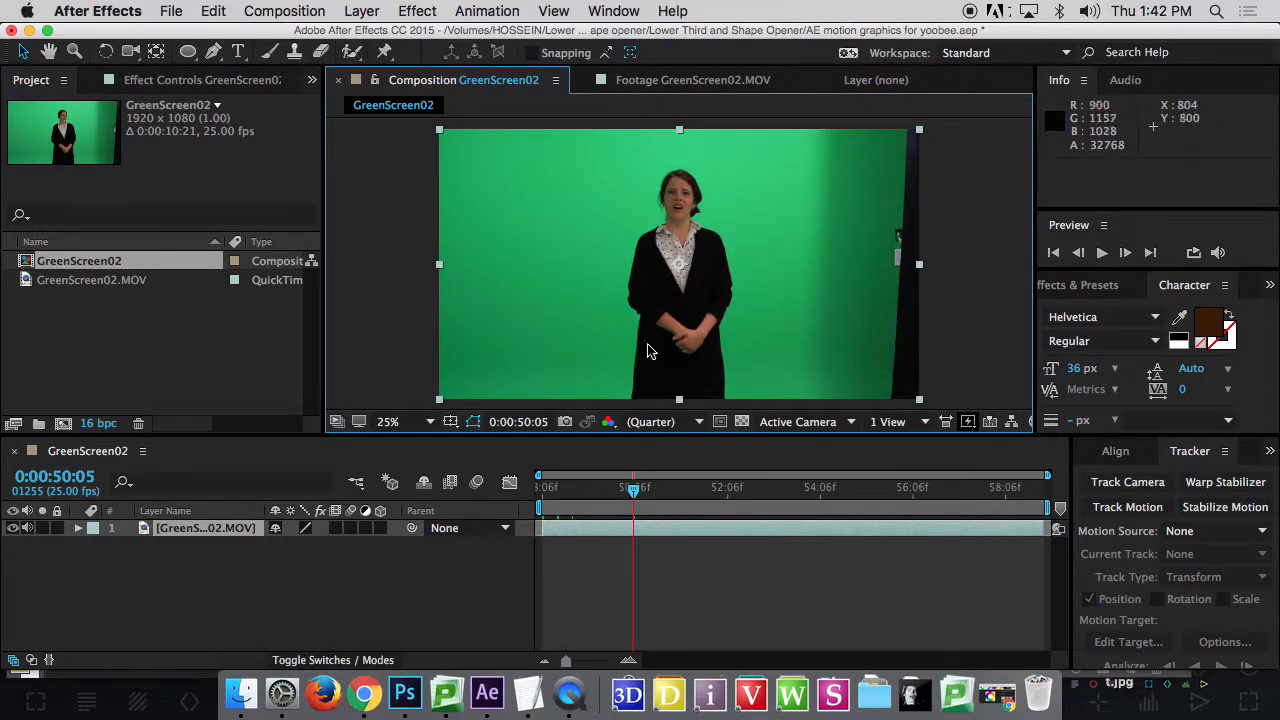
# - Draw a closed seven-point Pen tool mask around the presenter on the GreenScreen02.MOV layer at 0:00:48:06
pyautogui.moveTo(633, 489); pyautogui.dragTo(501, 510)
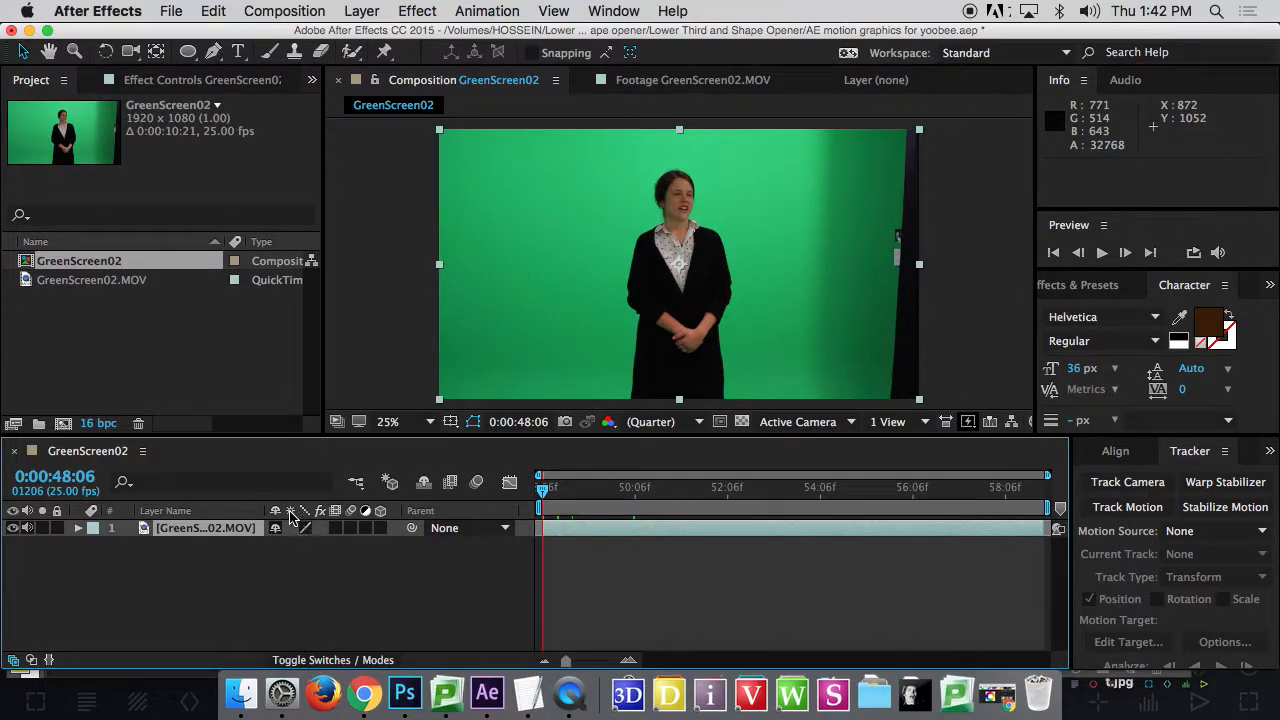
pyautogui.moveTo(262, 513); pyautogui.dragTo(298, 512)
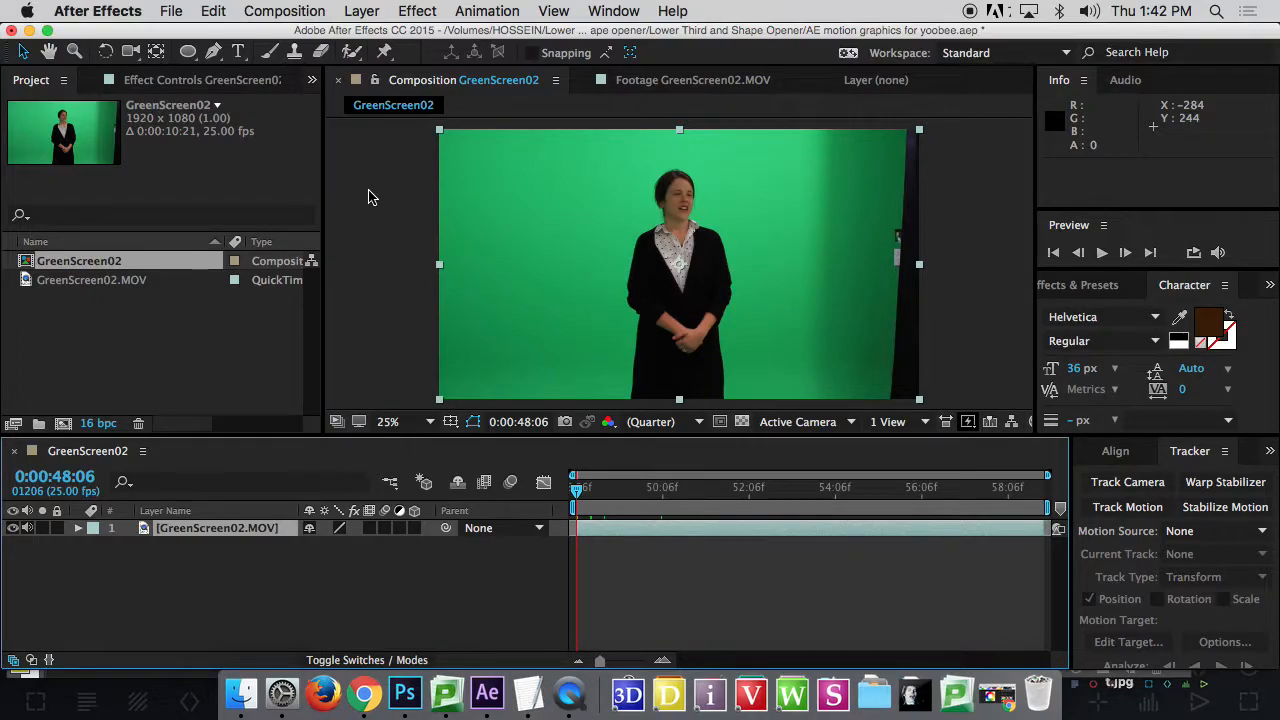
pyautogui.click(213, 55)
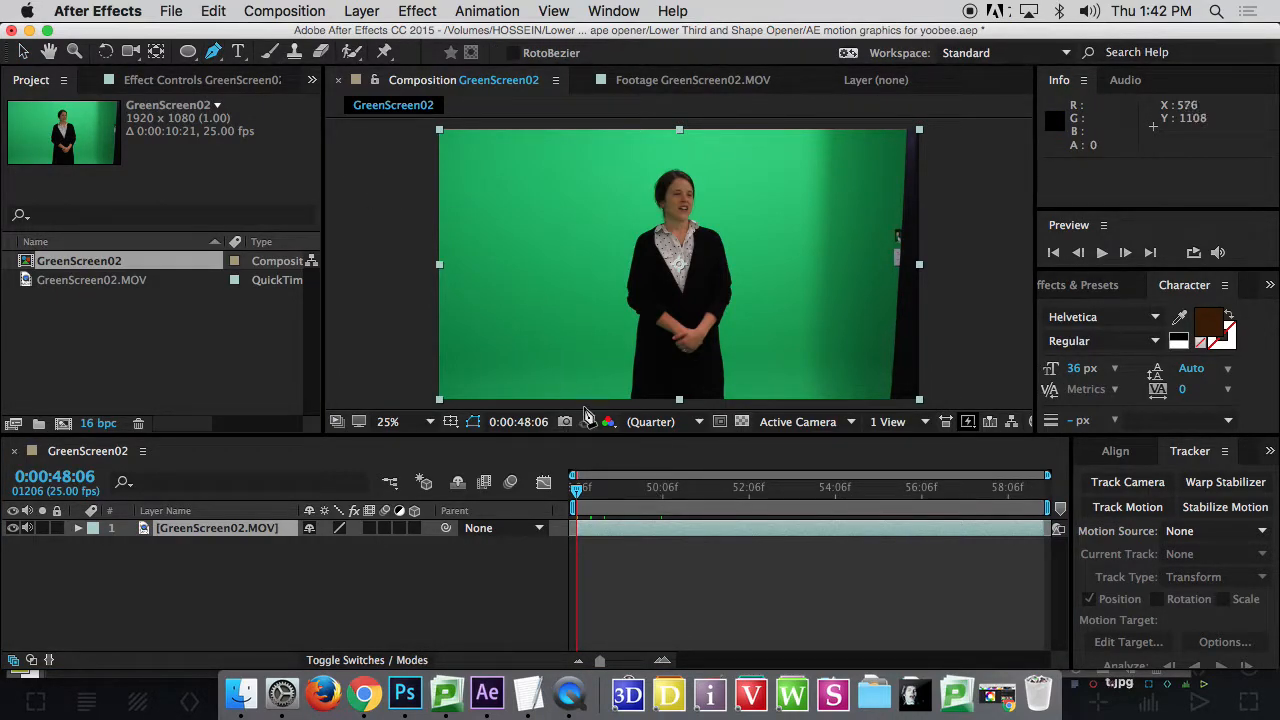
pyautogui.scroll(-3, 575, 332)
pyautogui.scroll(3, 571, 323)
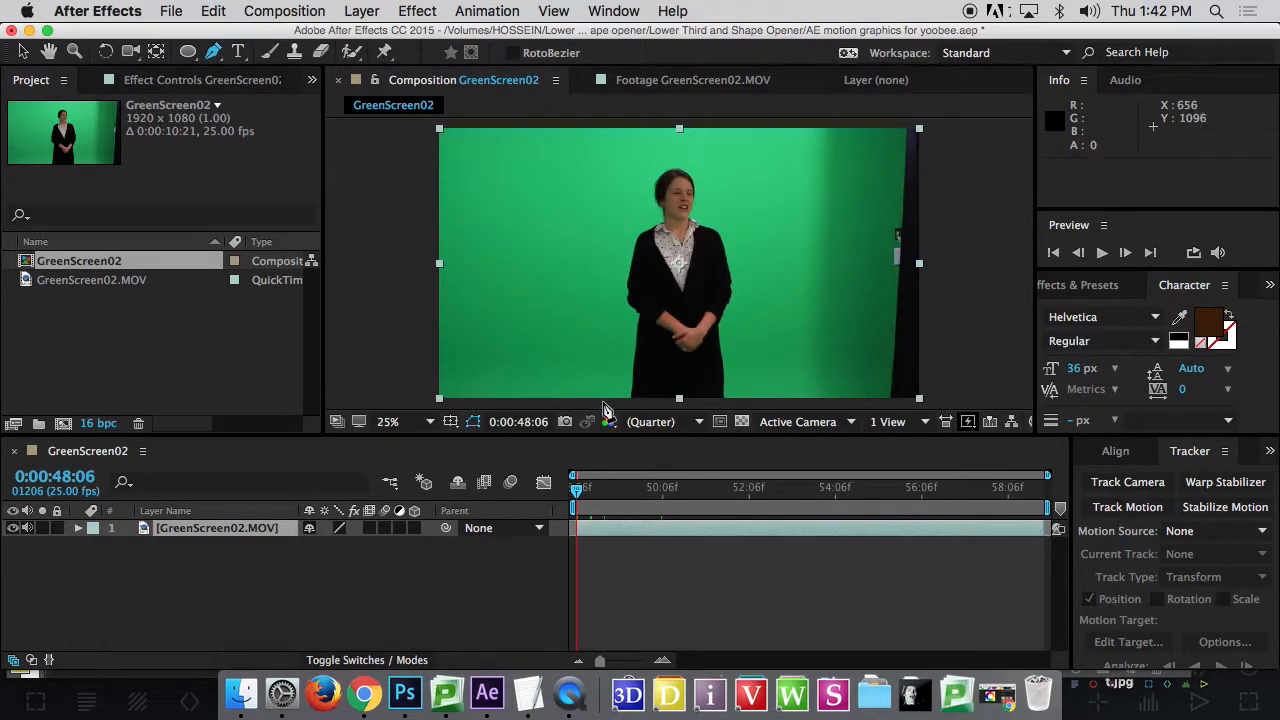
pyautogui.click(596, 403)
pyautogui.click(566, 284)
pyautogui.click(600, 159)
pyautogui.click(697, 136)
pyautogui.click(774, 174)
pyautogui.click(790, 301)
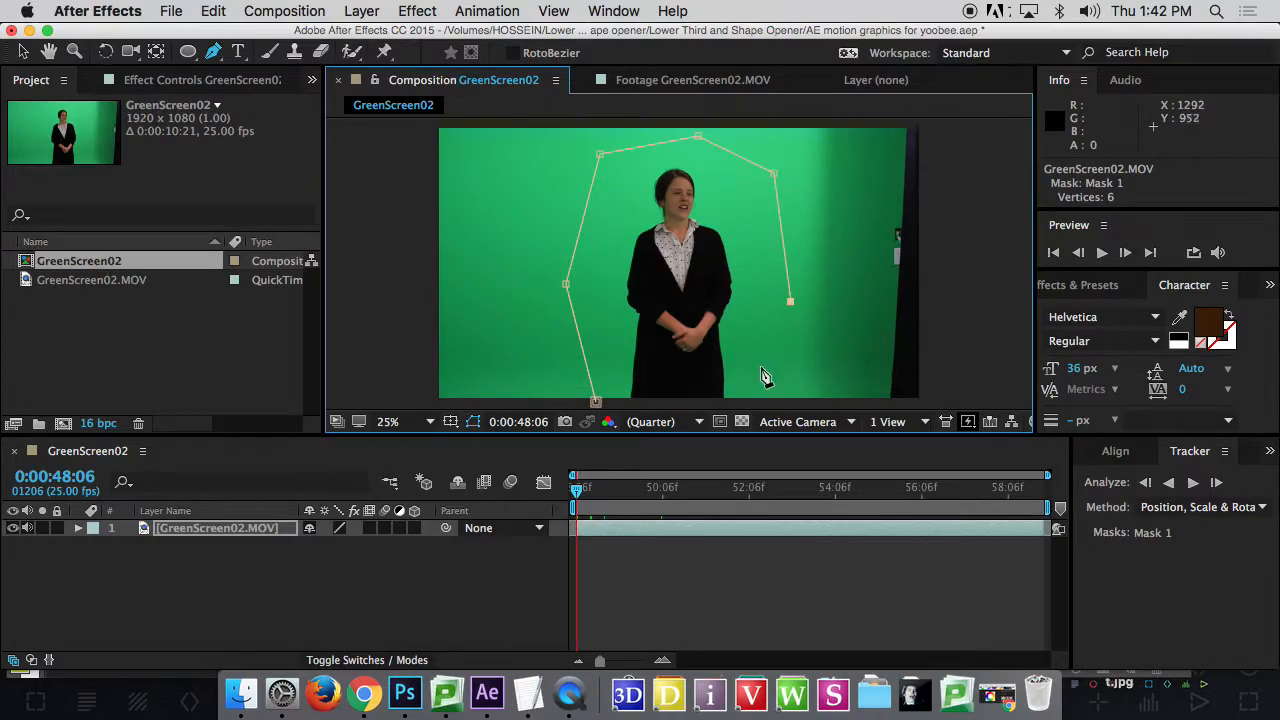
pyautogui.click(767, 402)
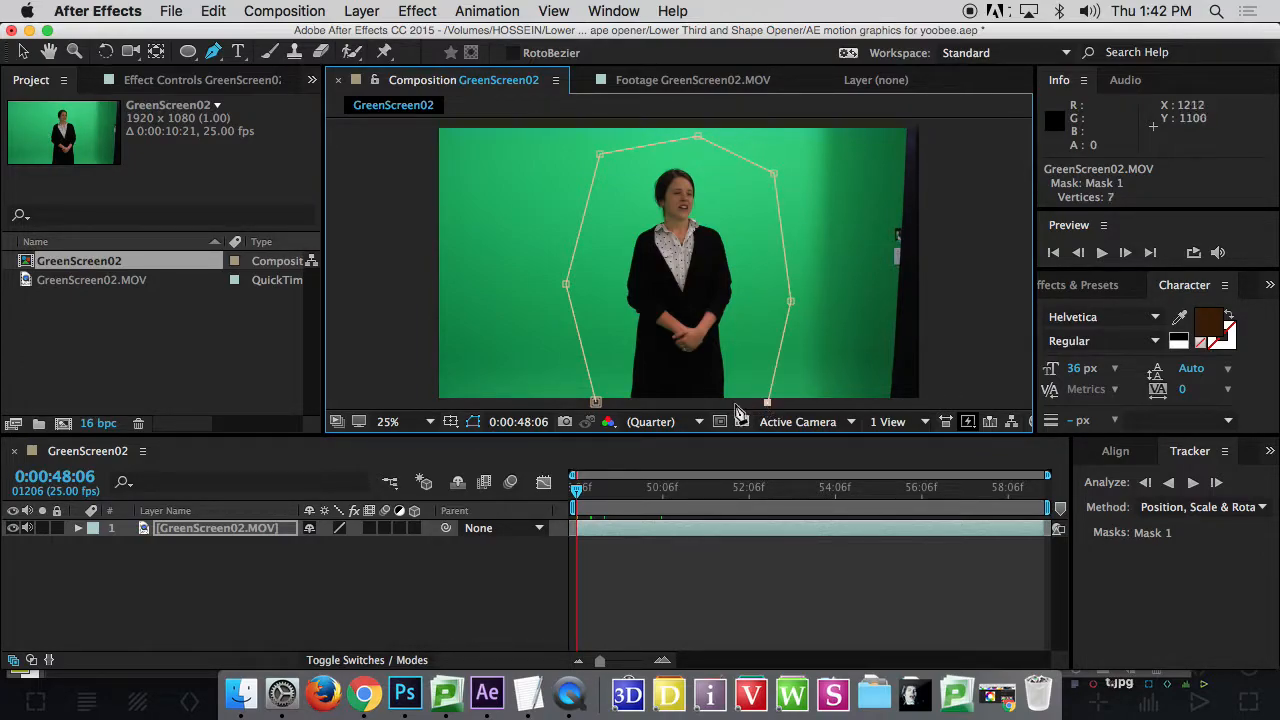
pyautogui.click(595, 402)
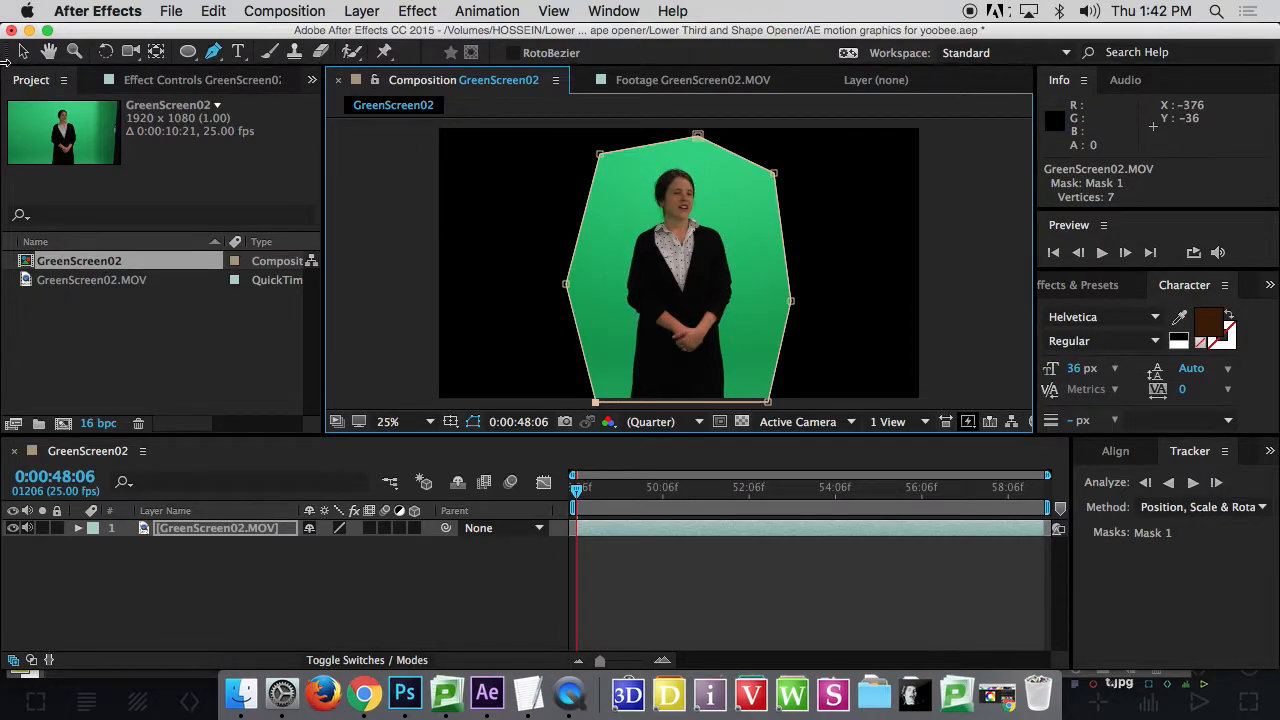
# - At 0:00:57:14, move the mask's three left-side points outward to enclose the presenter, and return to 0:00:48:06
pyautogui.click(22, 52)
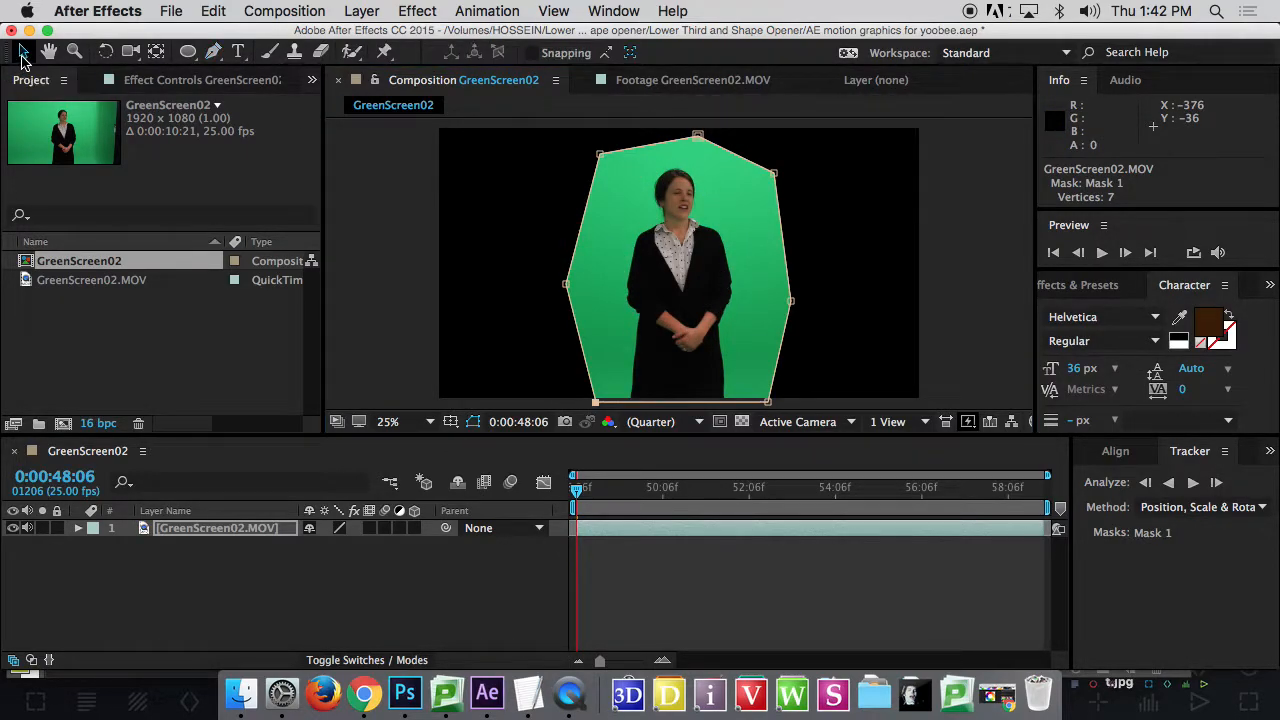
pyautogui.click(617, 490)
pyautogui.moveTo(617, 497); pyautogui.dragTo(977, 514)
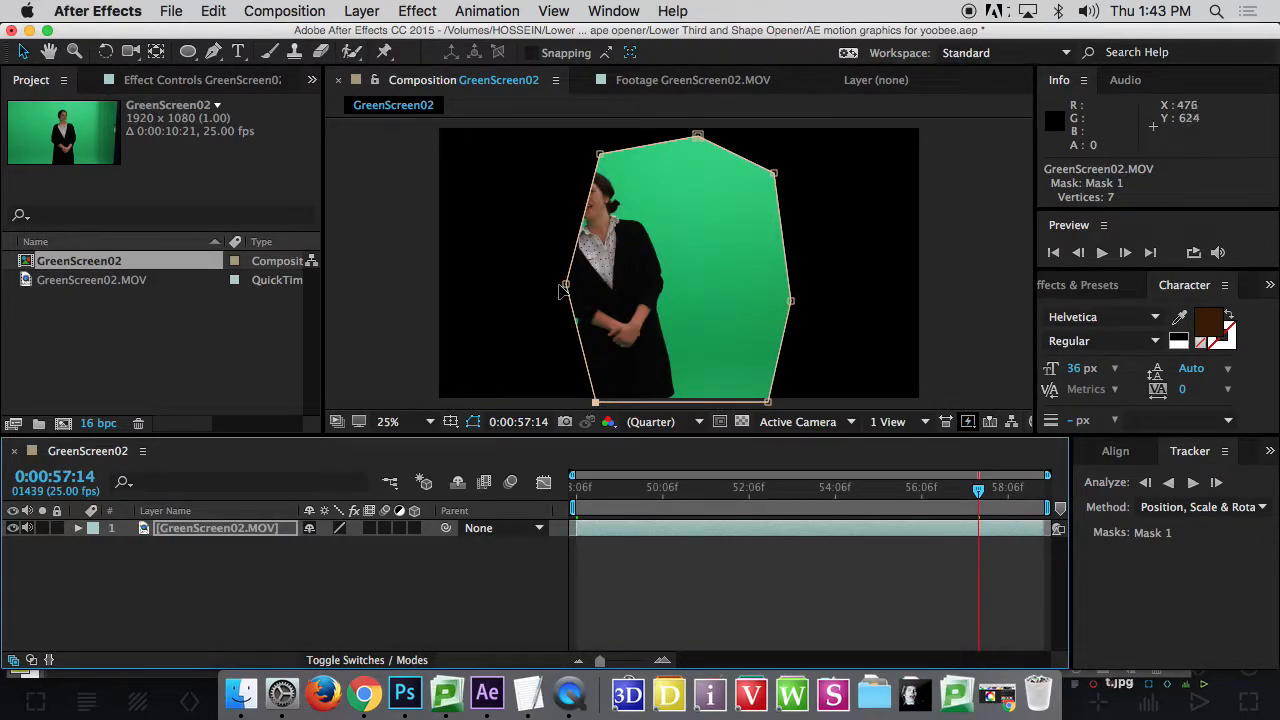
pyautogui.moveTo(566, 285); pyautogui.dragTo(537, 287)
pyautogui.moveTo(600, 155); pyautogui.dragTo(564, 144)
pyautogui.moveTo(597, 401); pyautogui.dragTo(562, 407)
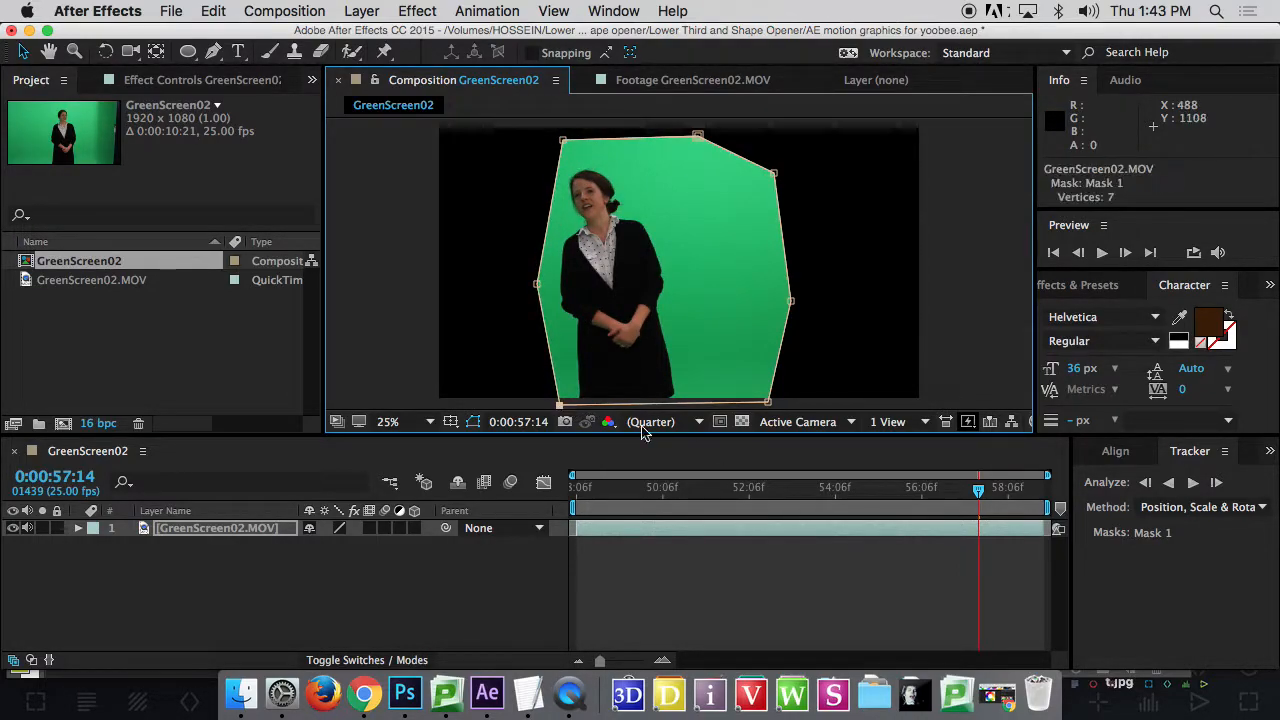
pyautogui.moveTo(978, 490); pyautogui.dragTo(530, 490)
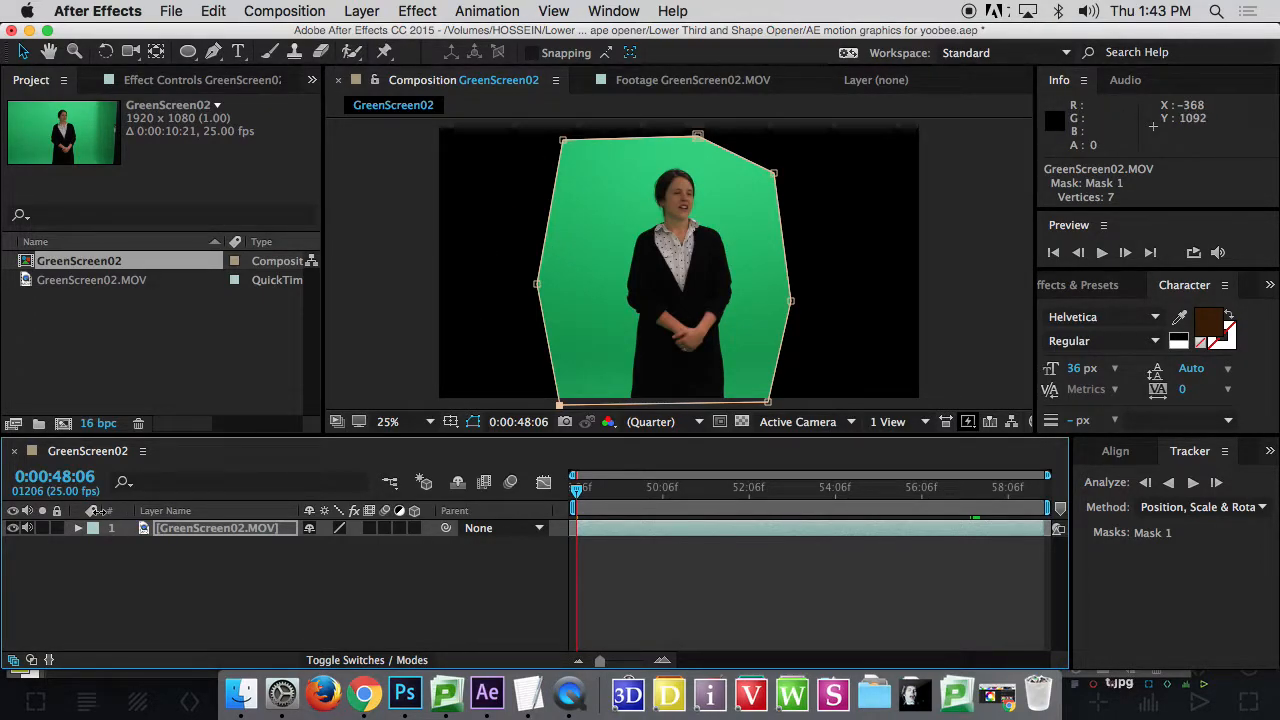
# - Try animating Mask 1's Mask Path with a keyframe at 0:00:48:06 and a reshaped outline at 0:00:59:01
pyautogui.click(203, 534)
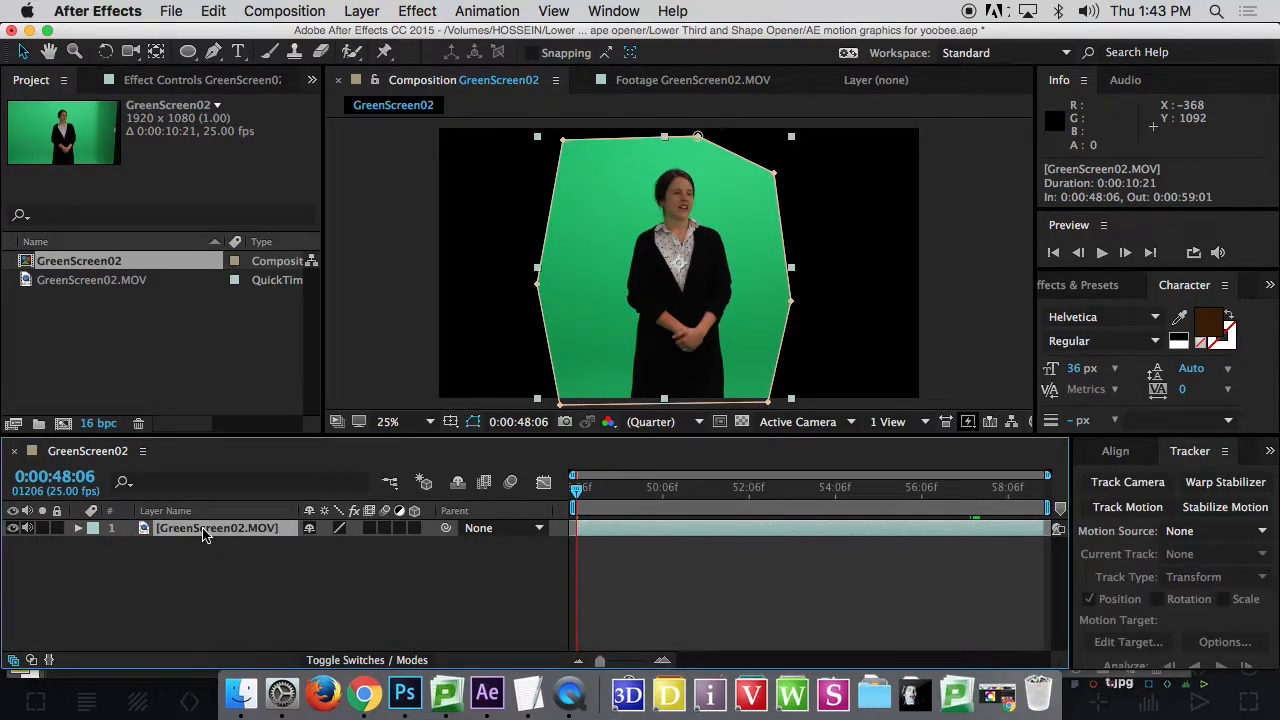
pyautogui.click(79, 529)
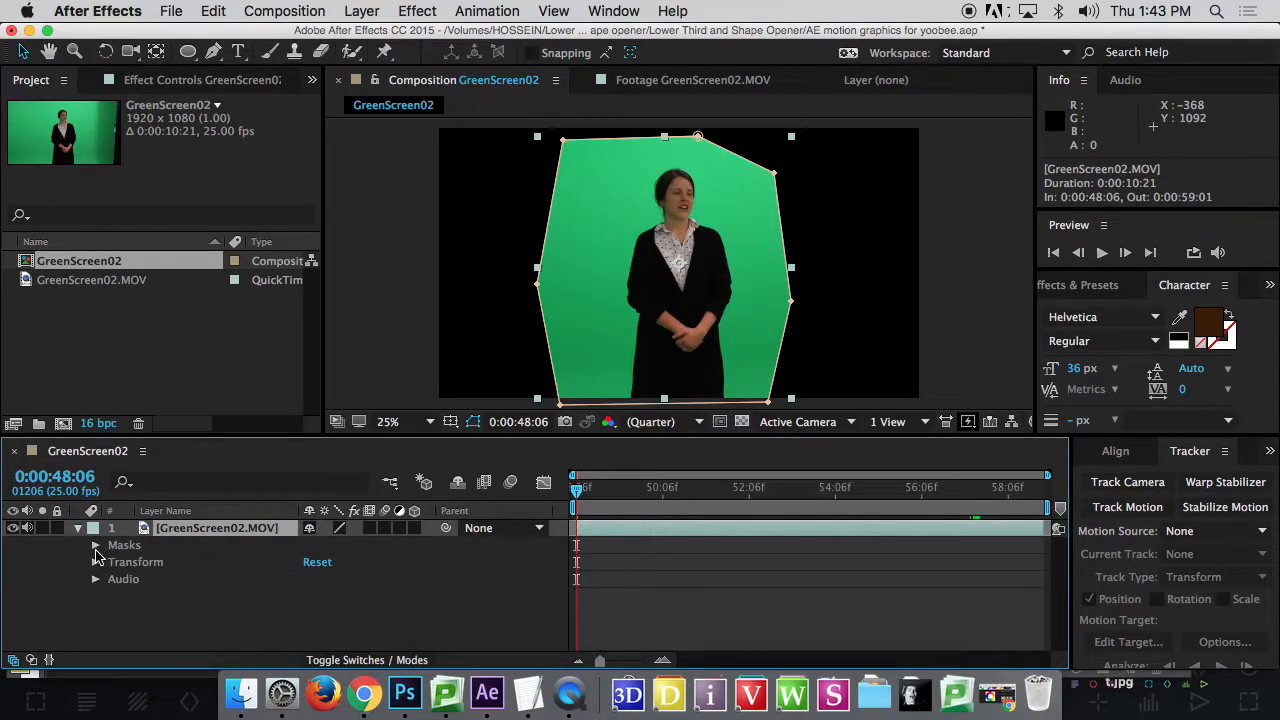
pyautogui.click(95, 546)
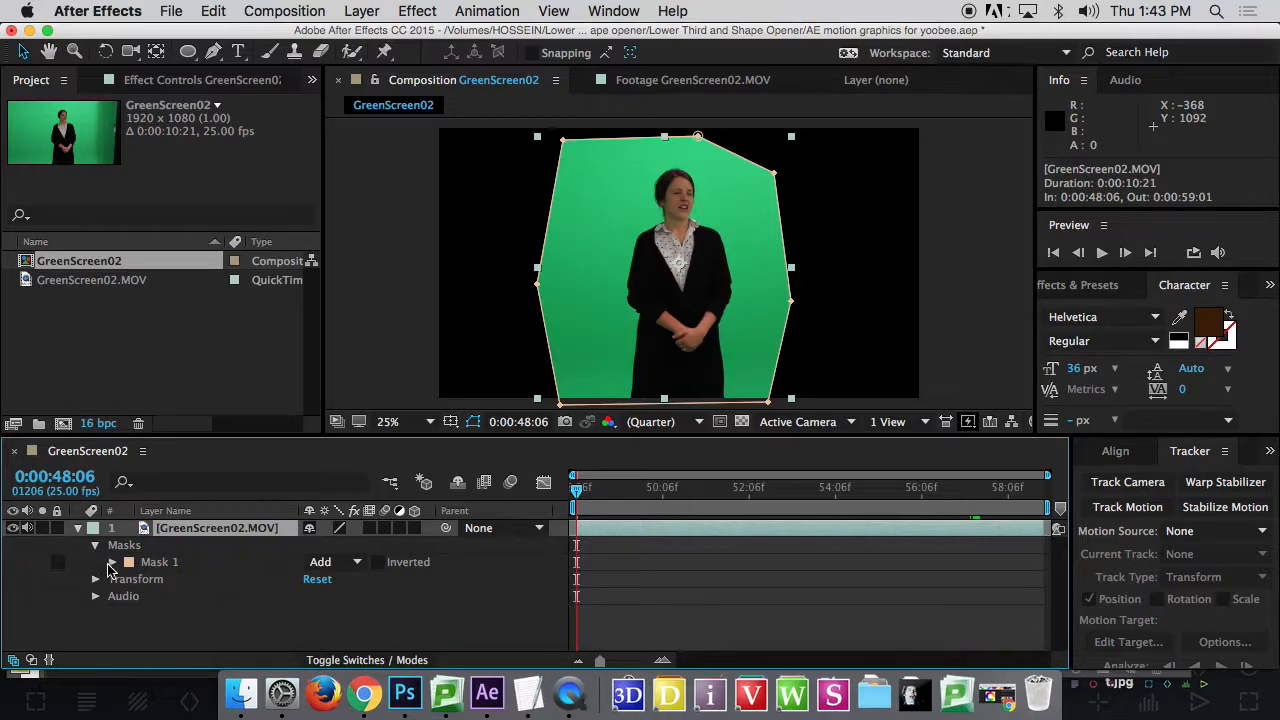
pyautogui.click(112, 563)
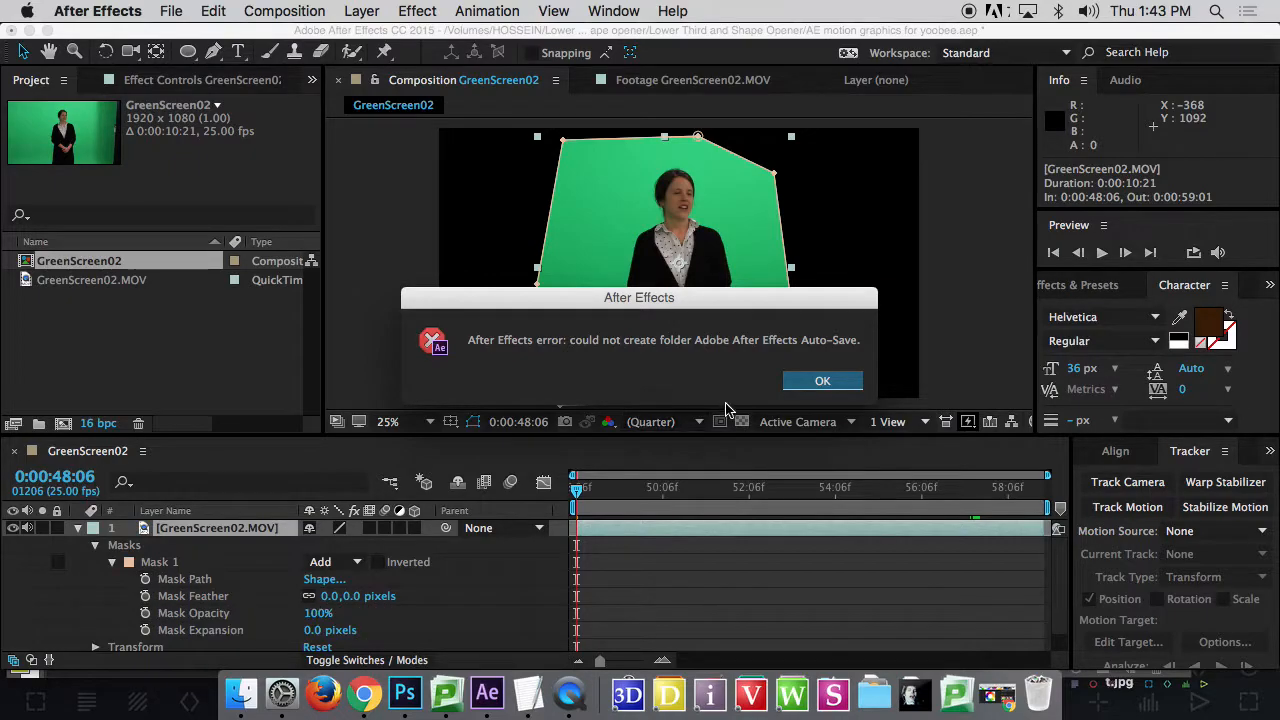
pyautogui.press('Return')
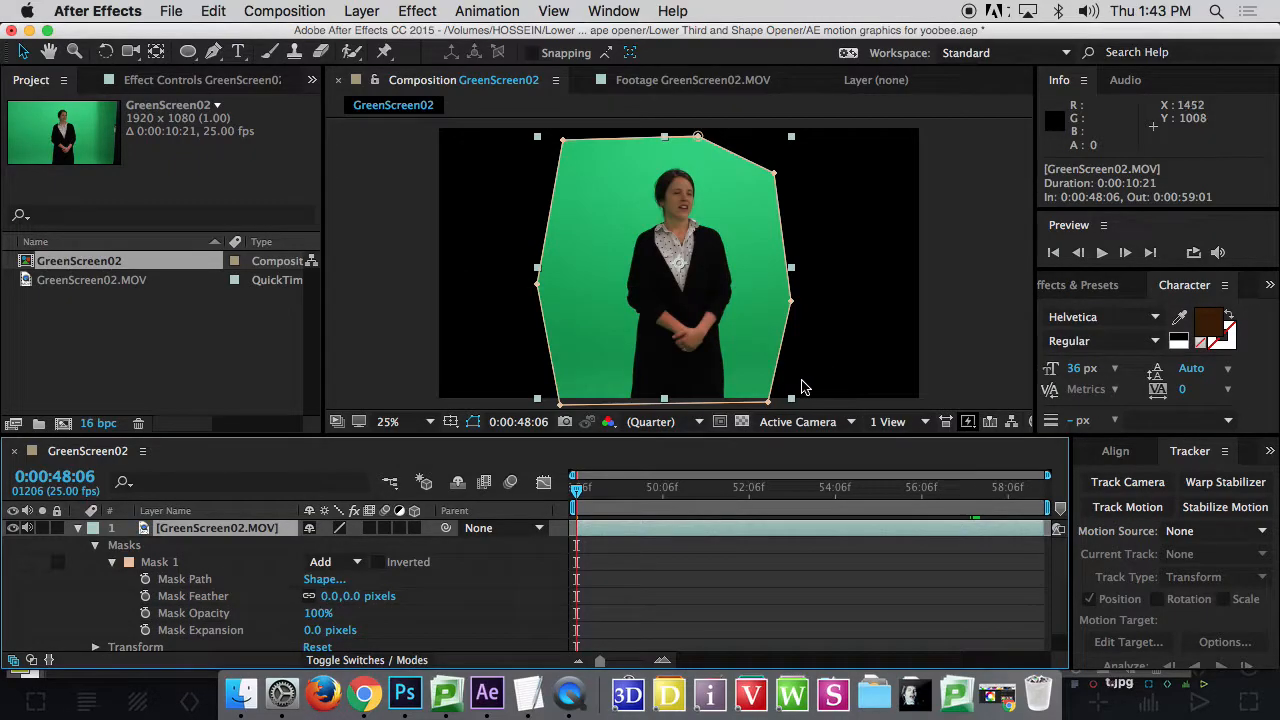
pyautogui.click(145, 579)
pyautogui.moveTo(578, 487); pyautogui.dragTo(1042, 488)
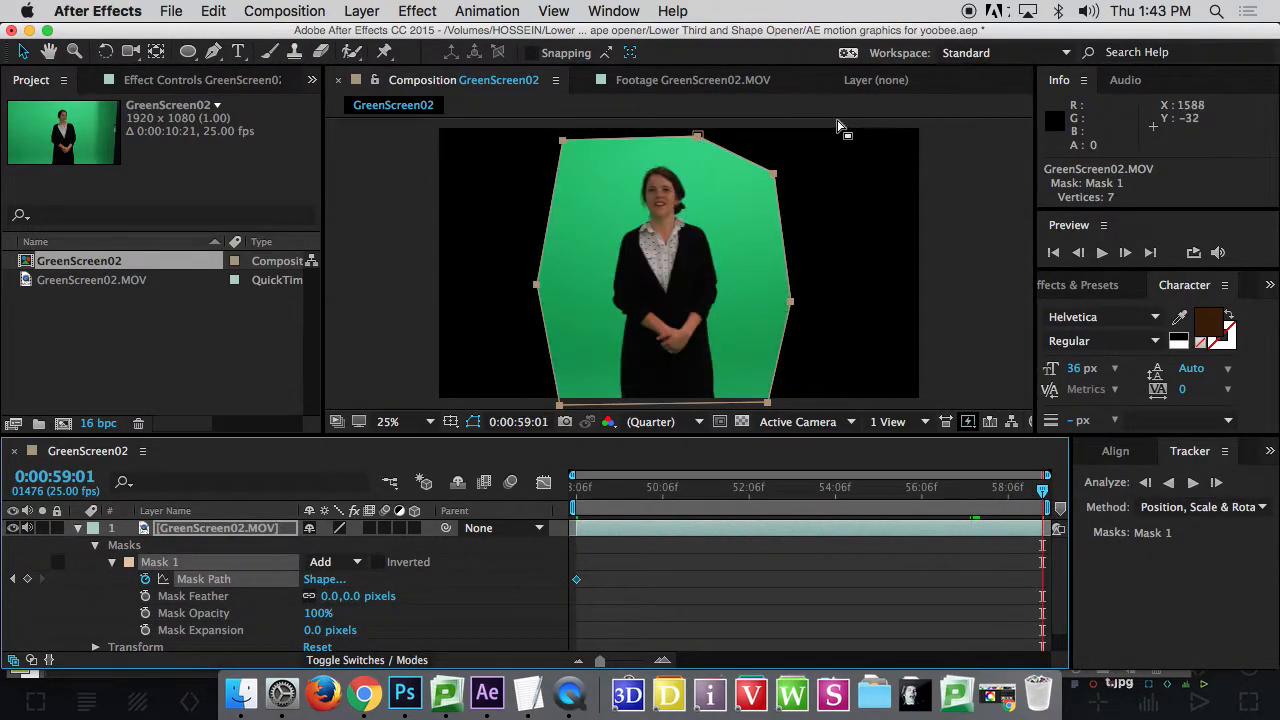
pyautogui.moveTo(777, 178); pyautogui.dragTo(637, 178)
pyautogui.click(866, 490)
pyautogui.moveTo(863, 494); pyautogui.dragTo(476, 495)
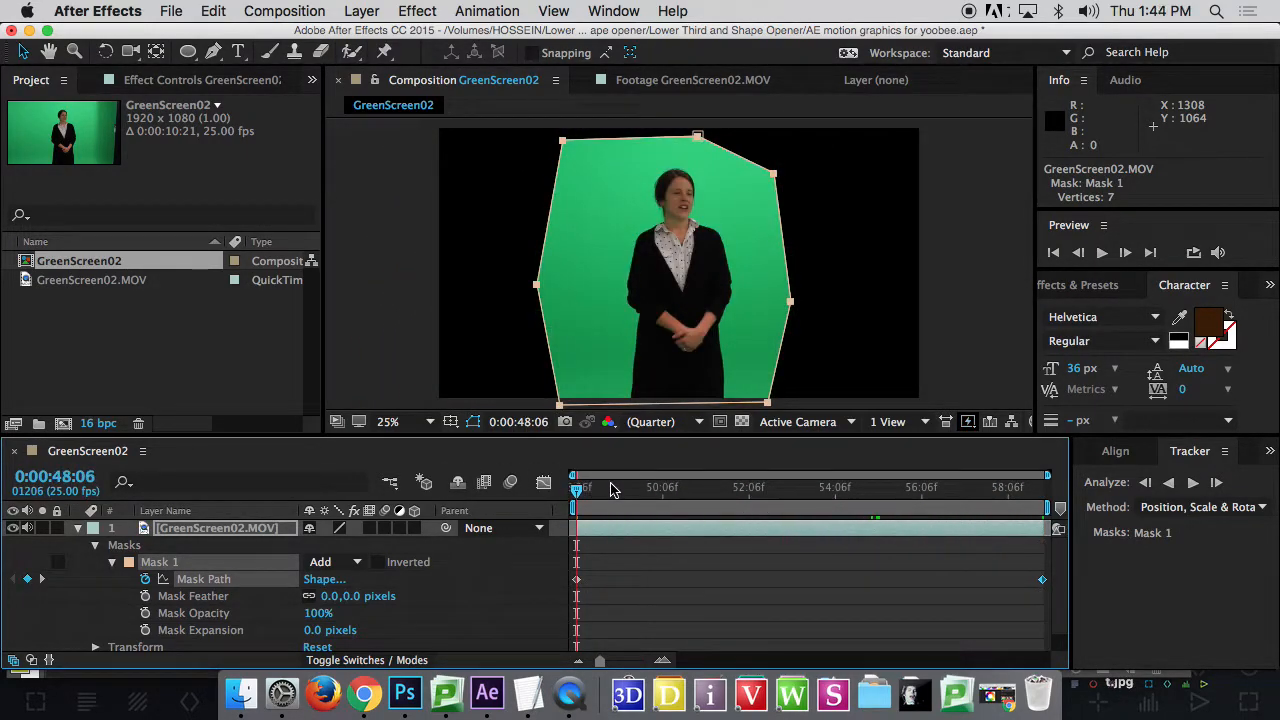
# - Undo the Mask Path animation and collapse the GreenScreen02.MOV layer's properties, staying at 0:00:48:06
pyautogui.press('super+z')
pyautogui.press('super+z')
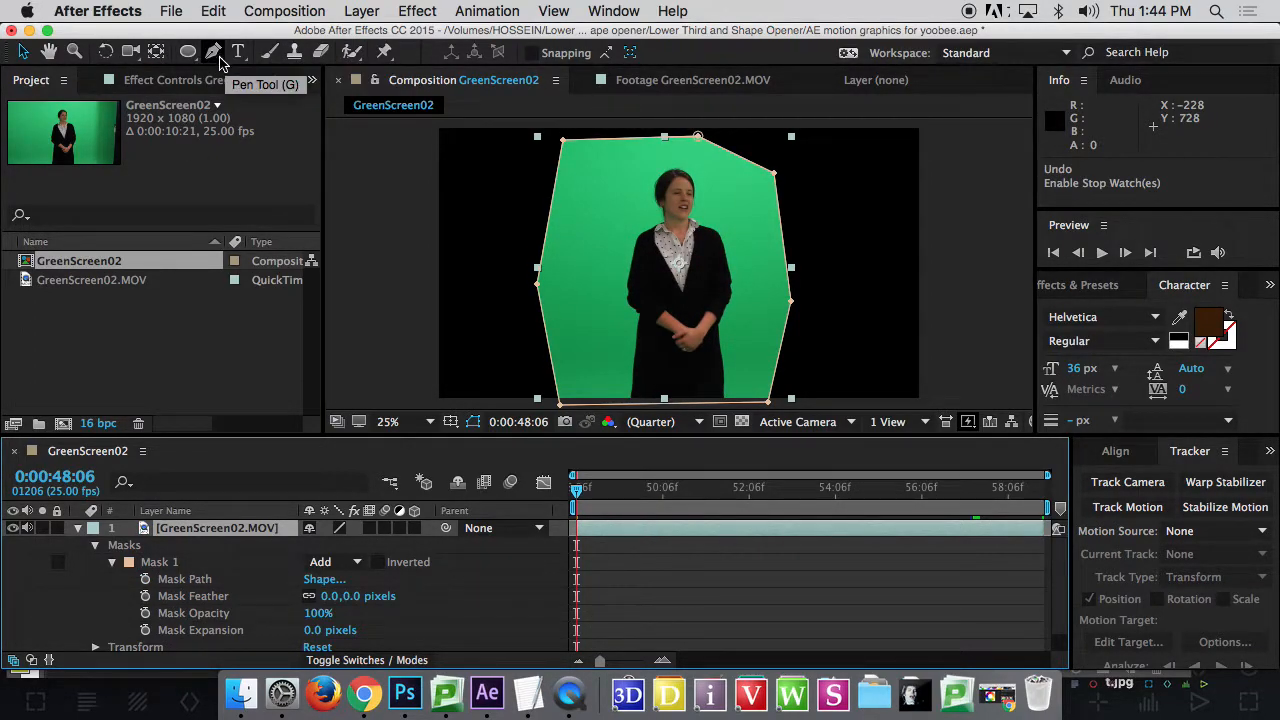
pyautogui.click(80, 528)
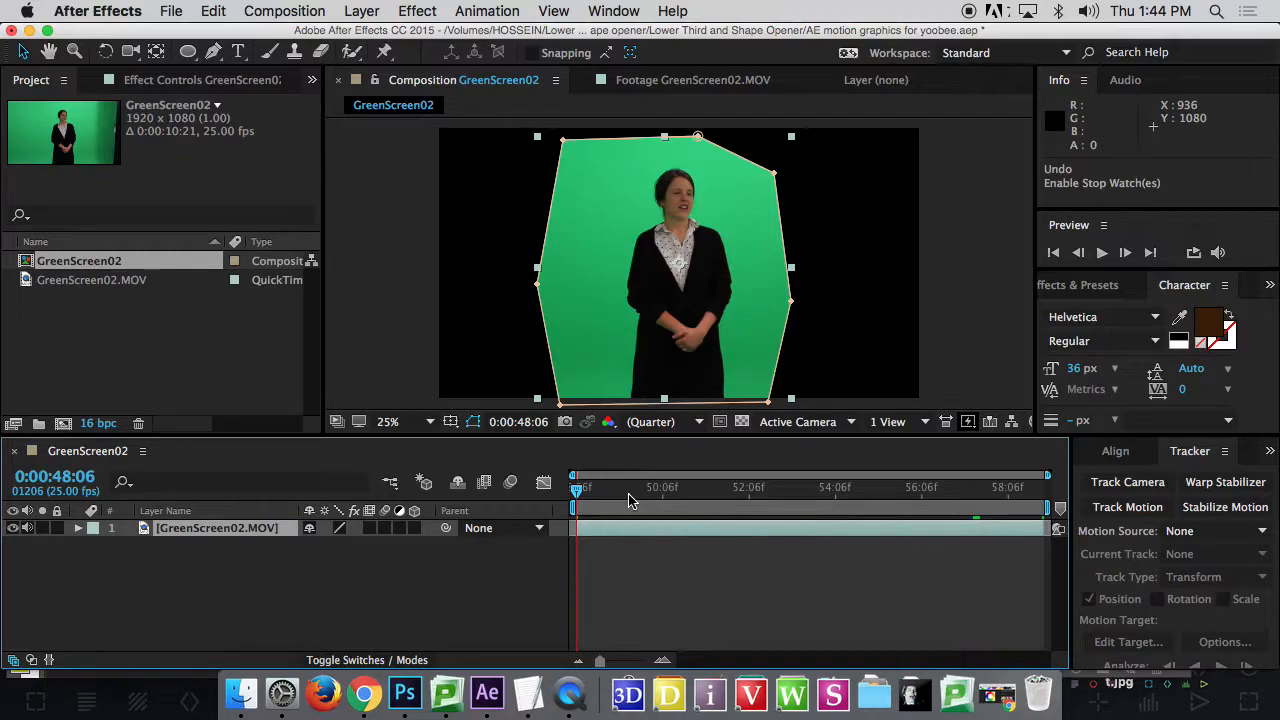
pyautogui.moveTo(629, 501); pyautogui.dragTo(486, 537)
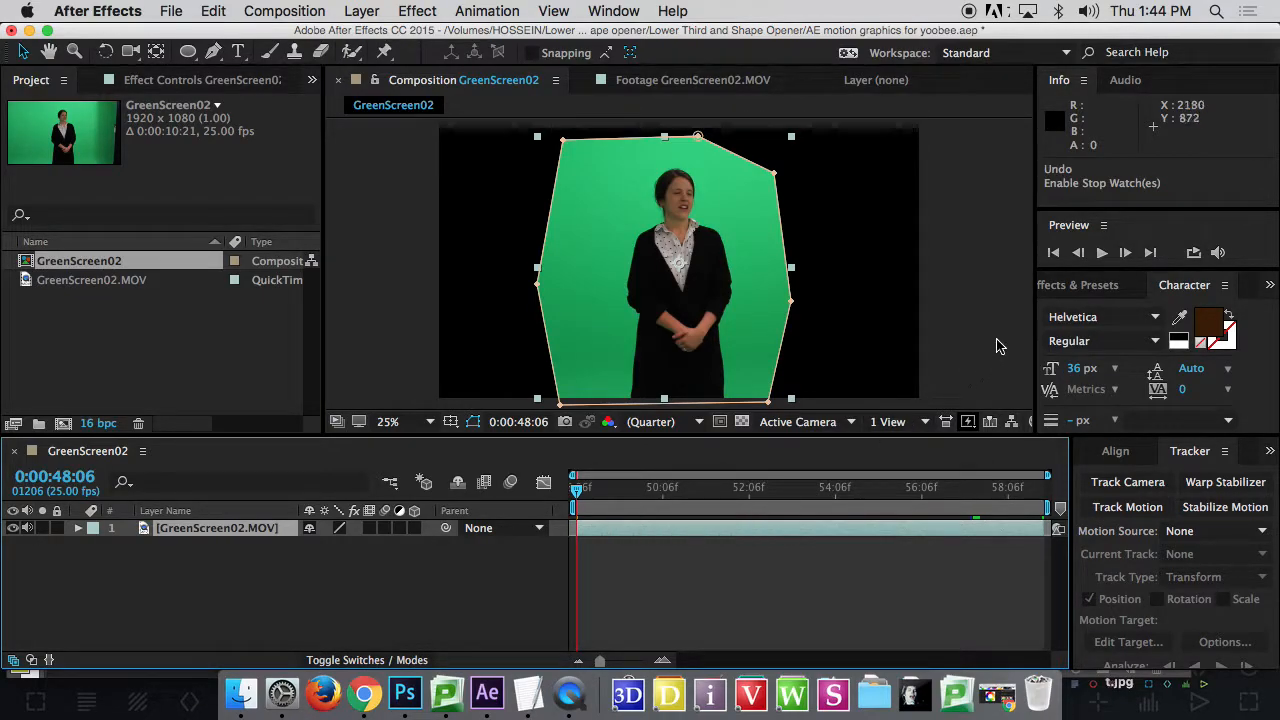
# - Search the effects for "keylight" and apply Keylight (1.2) to the masked GreenScreen02.MOV layer
pyautogui.click(1063, 293)
pyautogui.click(1064, 343)
pyautogui.scroll(5, 1067, 352)
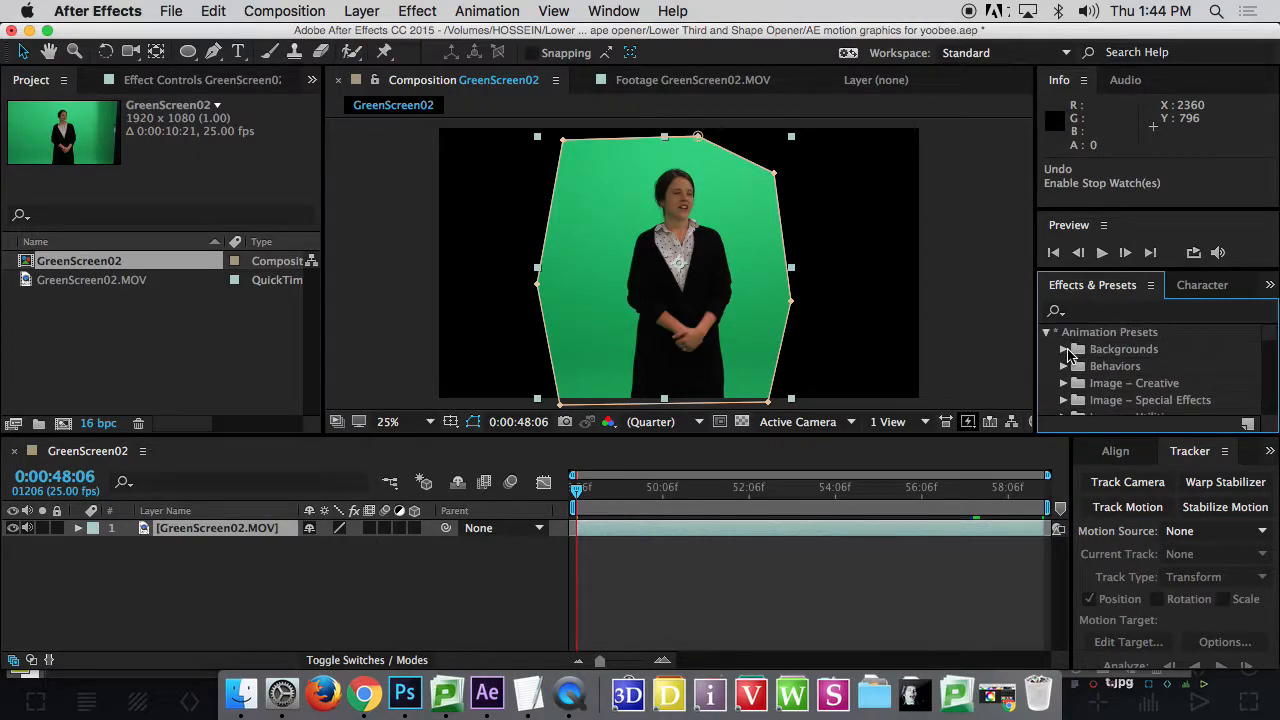
pyautogui.click(1116, 311)
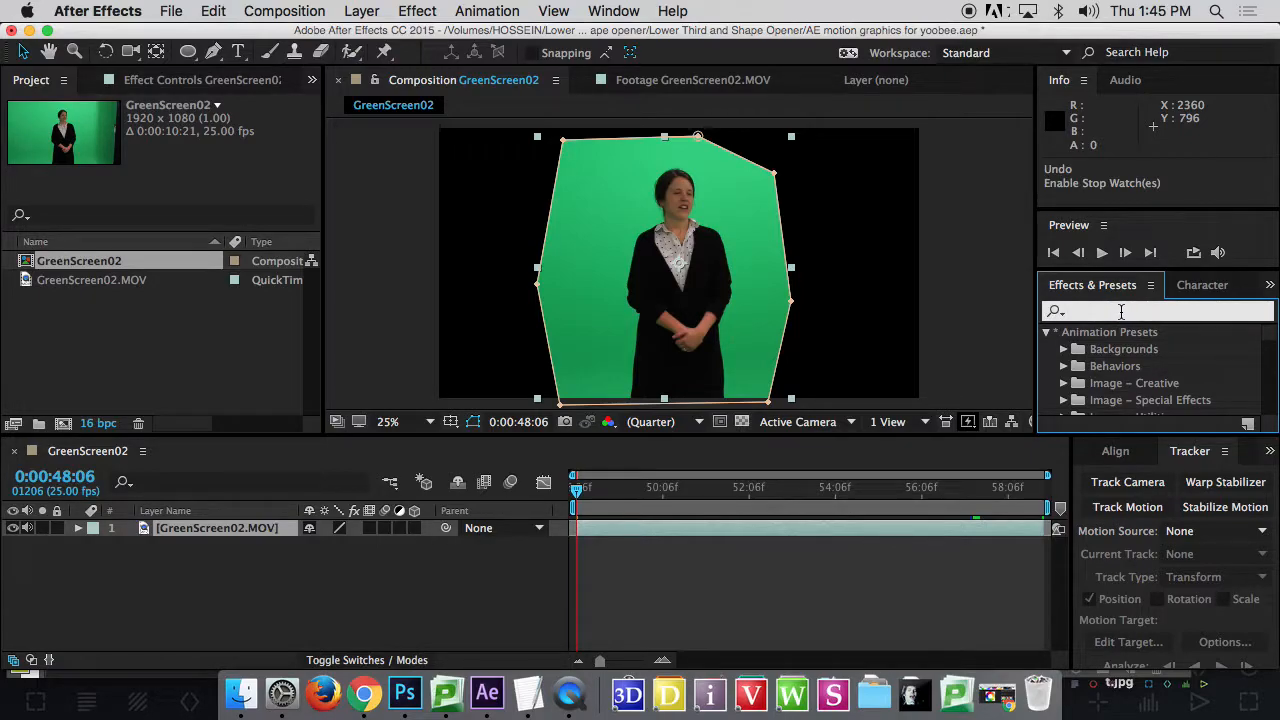
pyautogui.scroll(-10, 1153, 362)
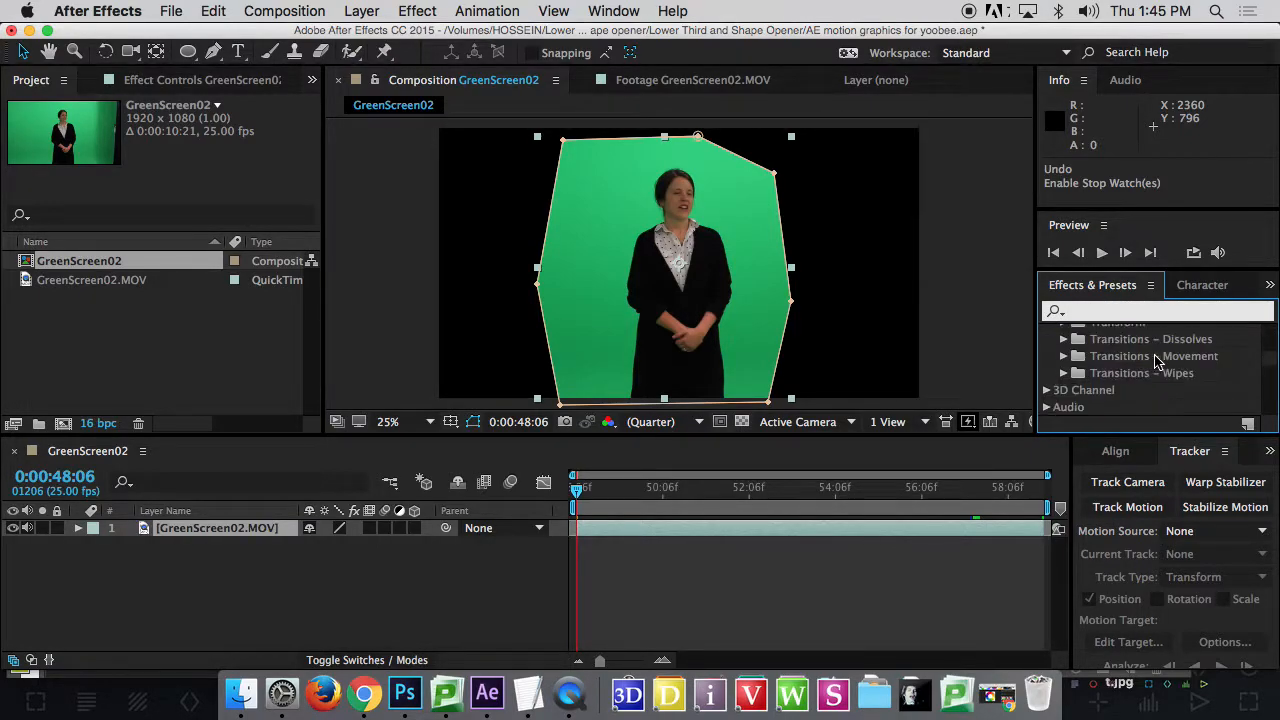
pyautogui.scroll(10, 1153, 362)
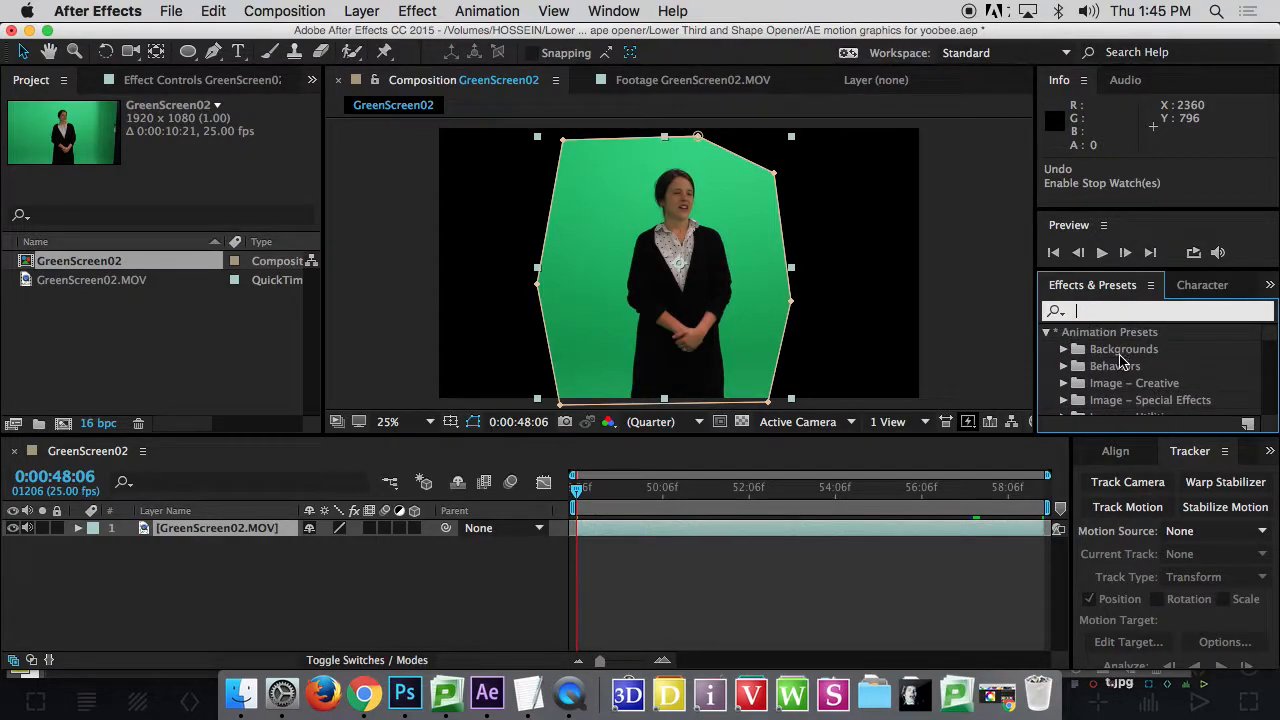
pyautogui.click(1047, 333)
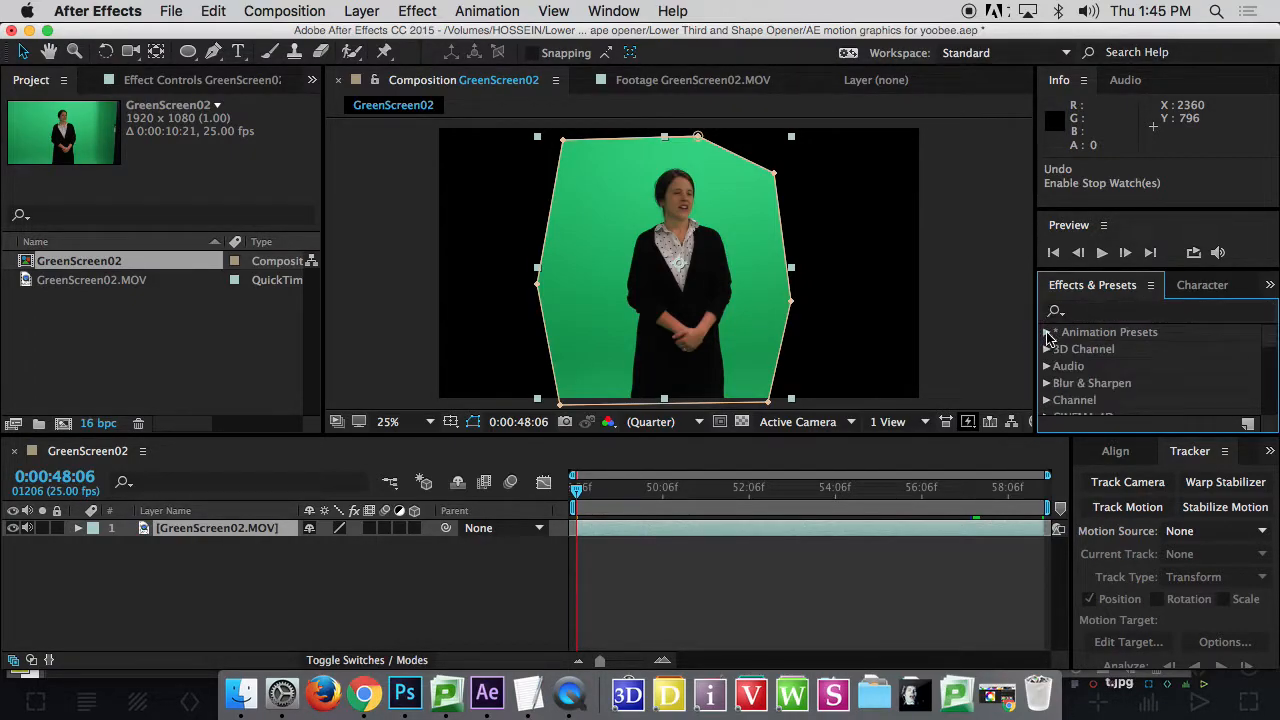
pyautogui.click(1113, 312)
pyautogui.write('keylight')
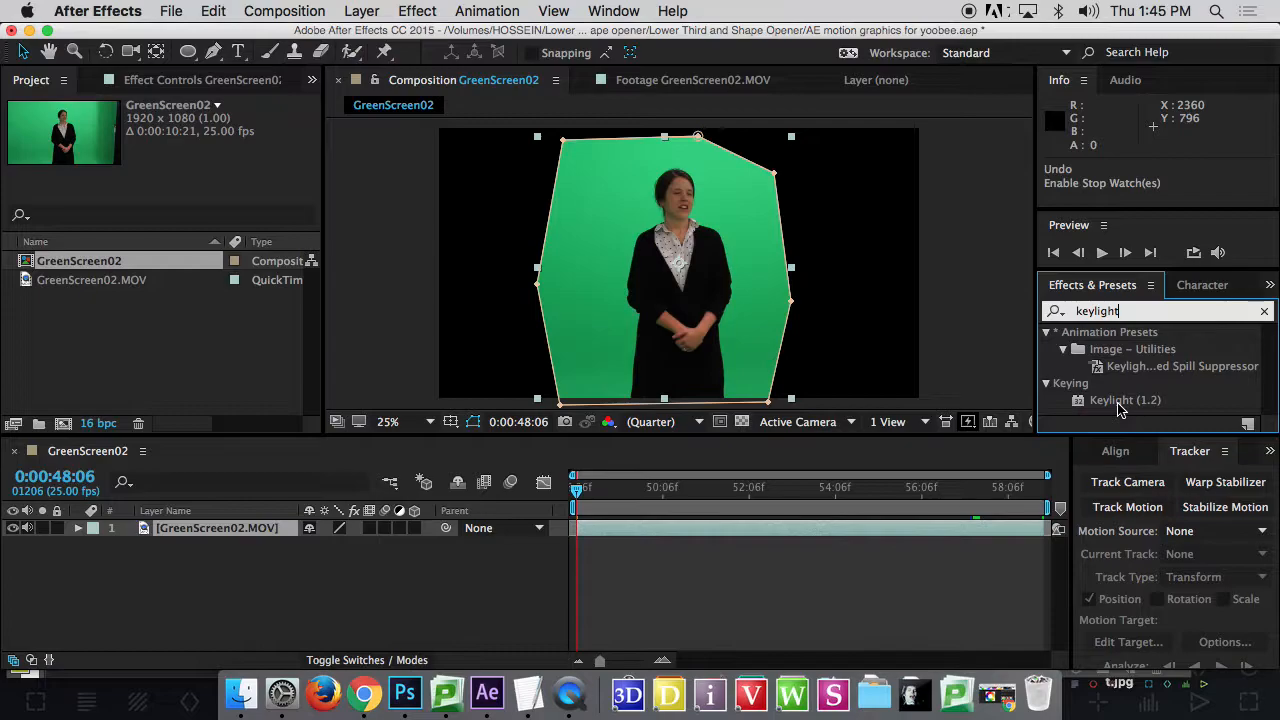
pyautogui.moveTo(1120, 408); pyautogui.dragTo(703, 318)
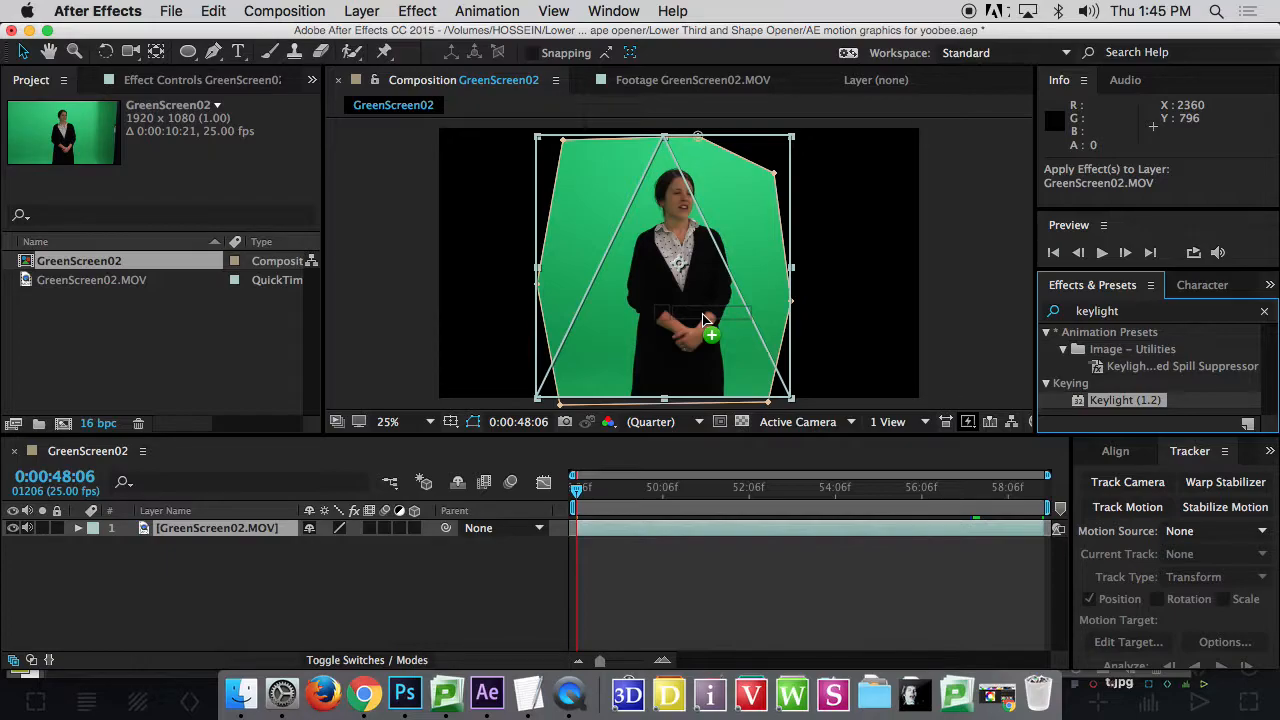
pyautogui.moveTo(703, 318); pyautogui.dragTo(705, 320)
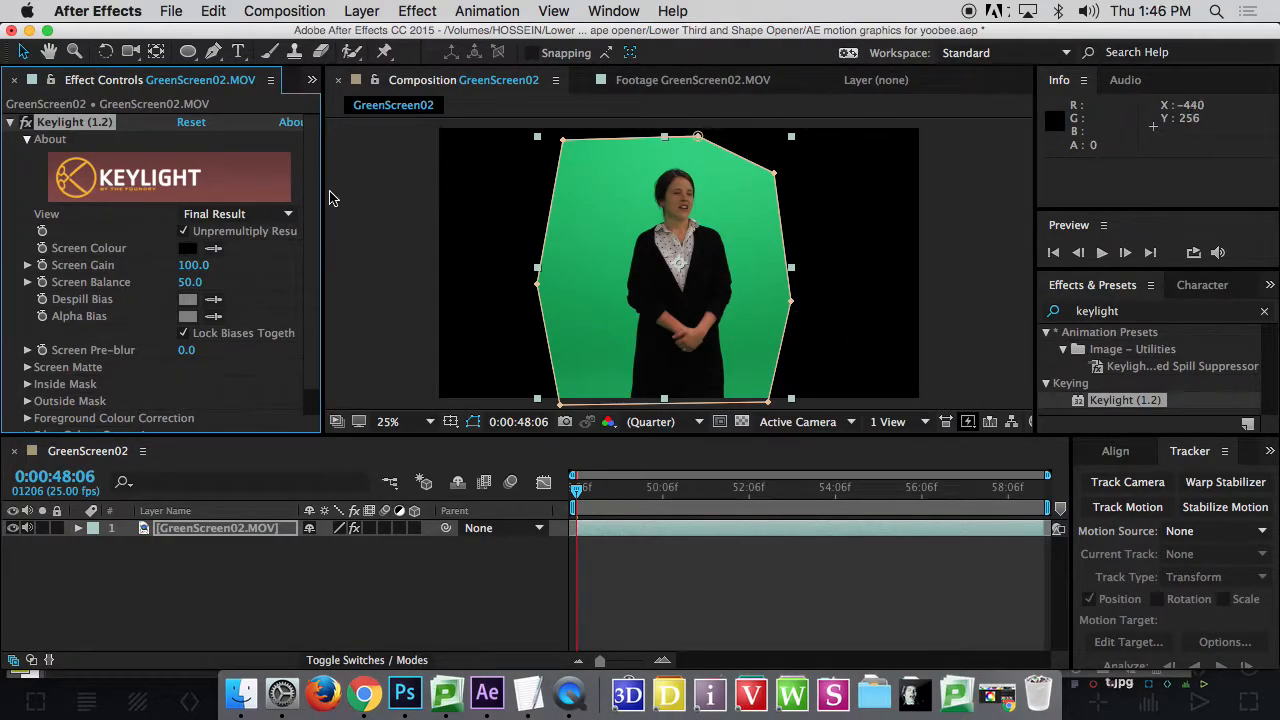
# - Widen the effect controls area and try sampling the green backdrop beside the presenter's head as Keylight's Screen Colour
pyautogui.moveTo(322, 200); pyautogui.dragTo(422, 204)
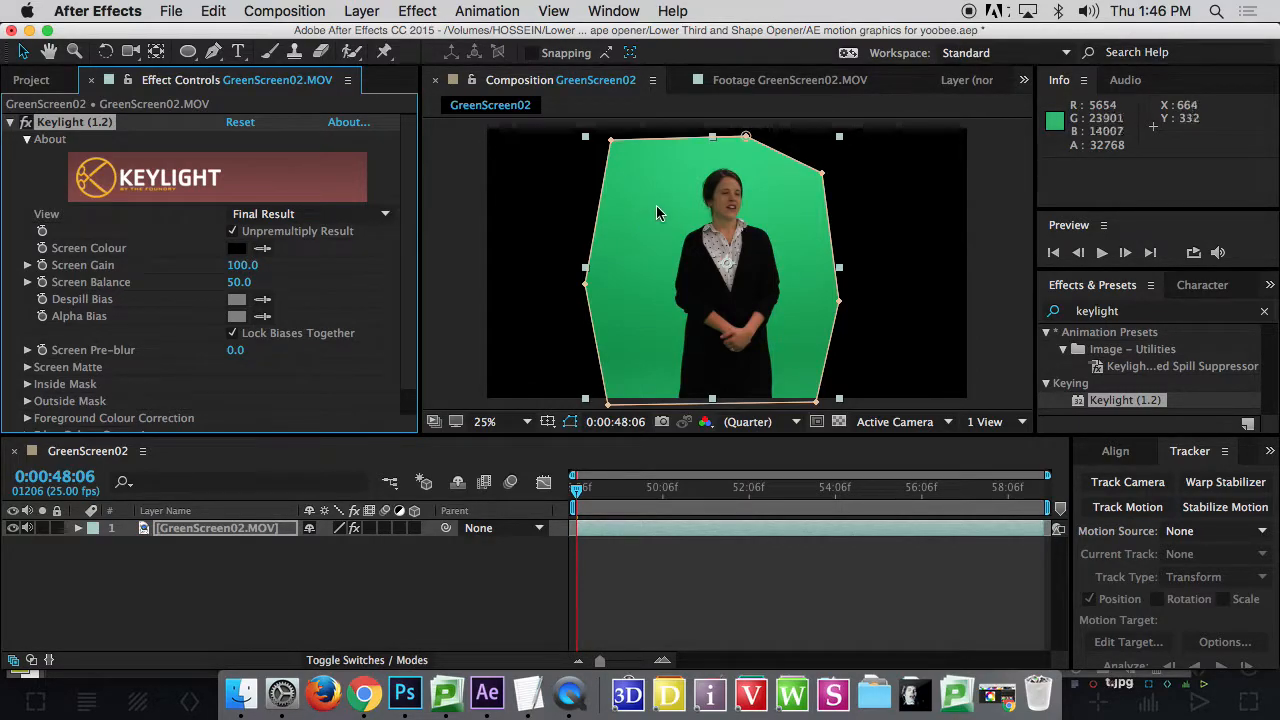
pyautogui.click(263, 250)
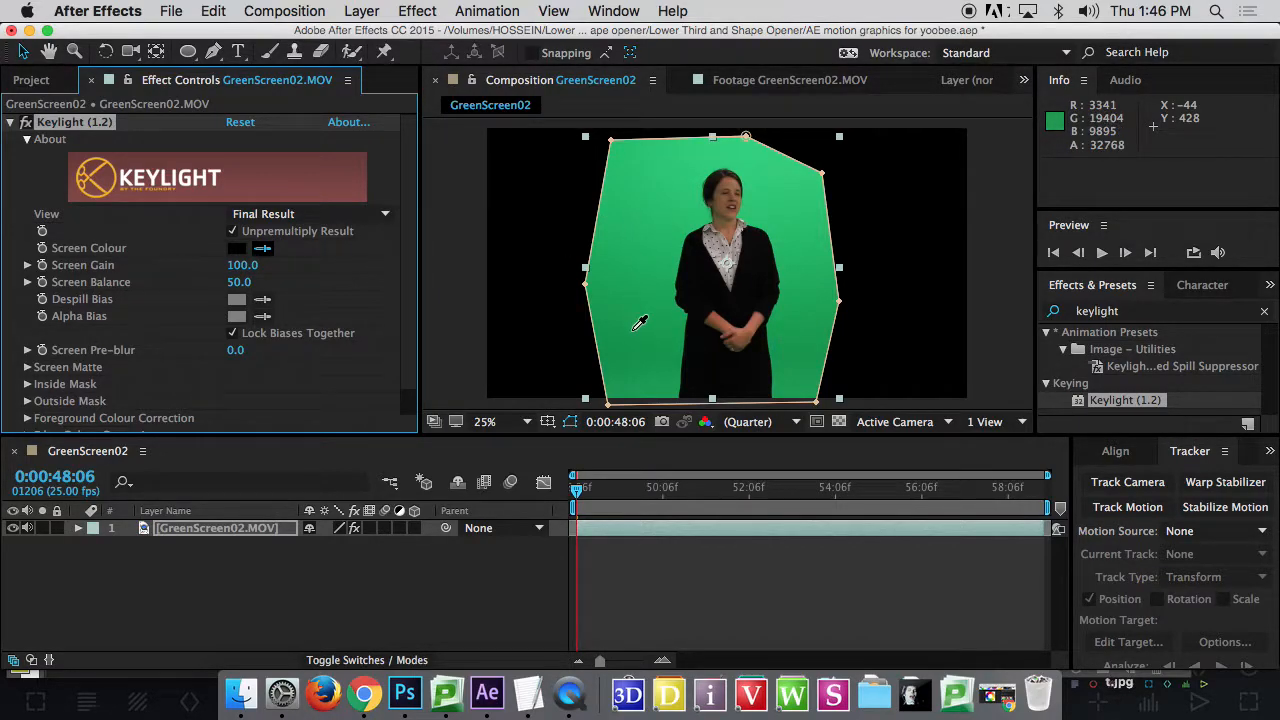
pyautogui.click(658, 182)
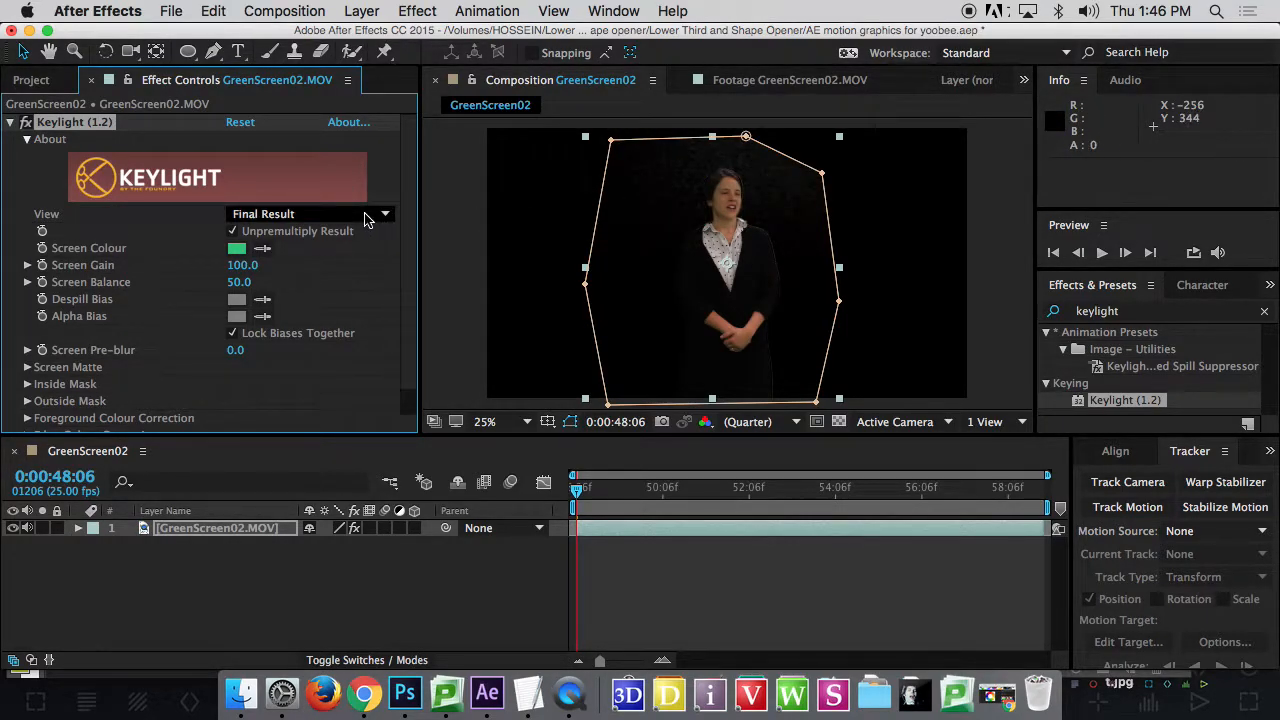
# - Check the keyed footage at 0:00:52:00, return to 0:00:48:06 and undo the Screen Colour sample
pyautogui.click(443, 200)
pyautogui.click(617, 490)
pyautogui.moveTo(617, 490); pyautogui.dragTo(740, 490)
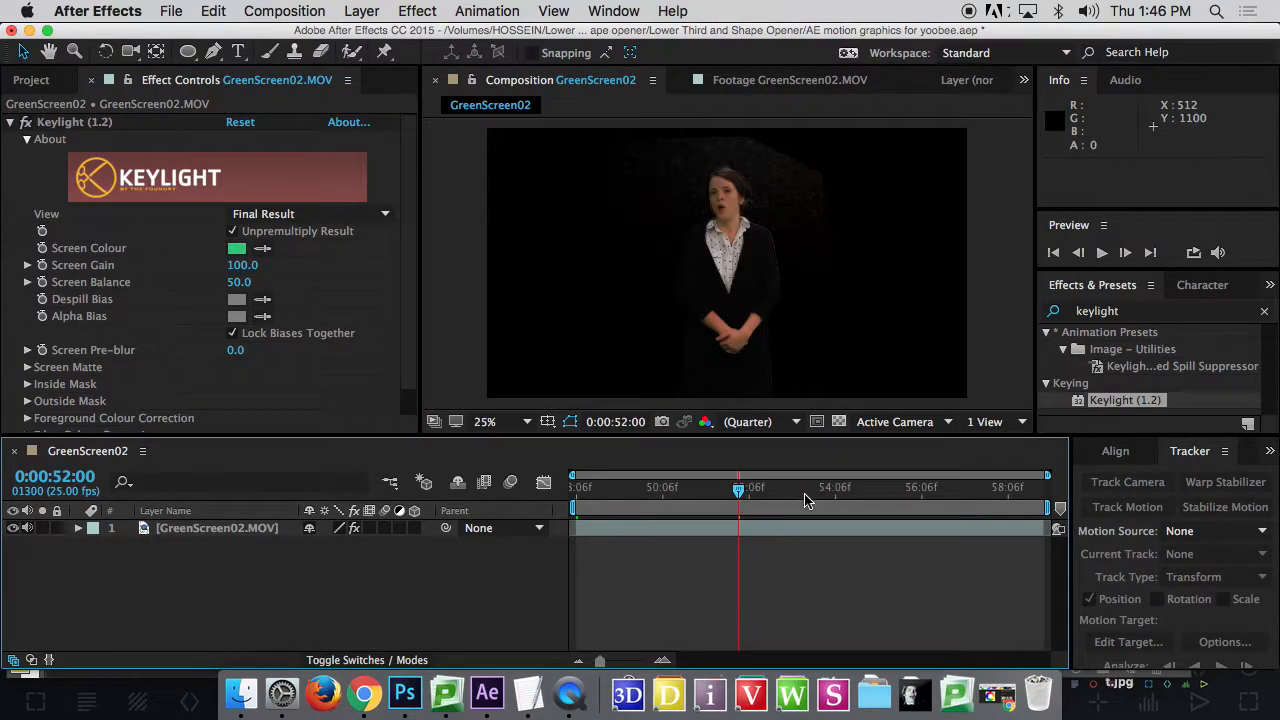
pyautogui.press('space')
pyautogui.press('Home')
pyautogui.click(655, 370)
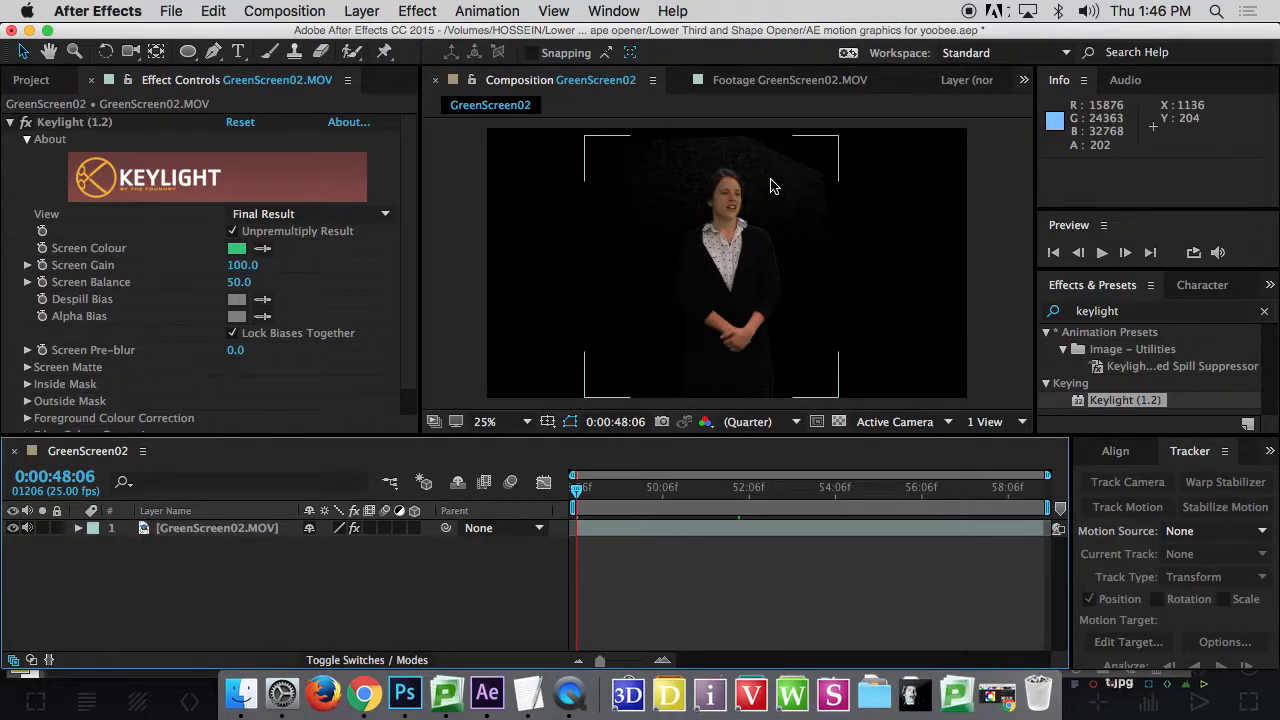
pyautogui.click(607, 226)
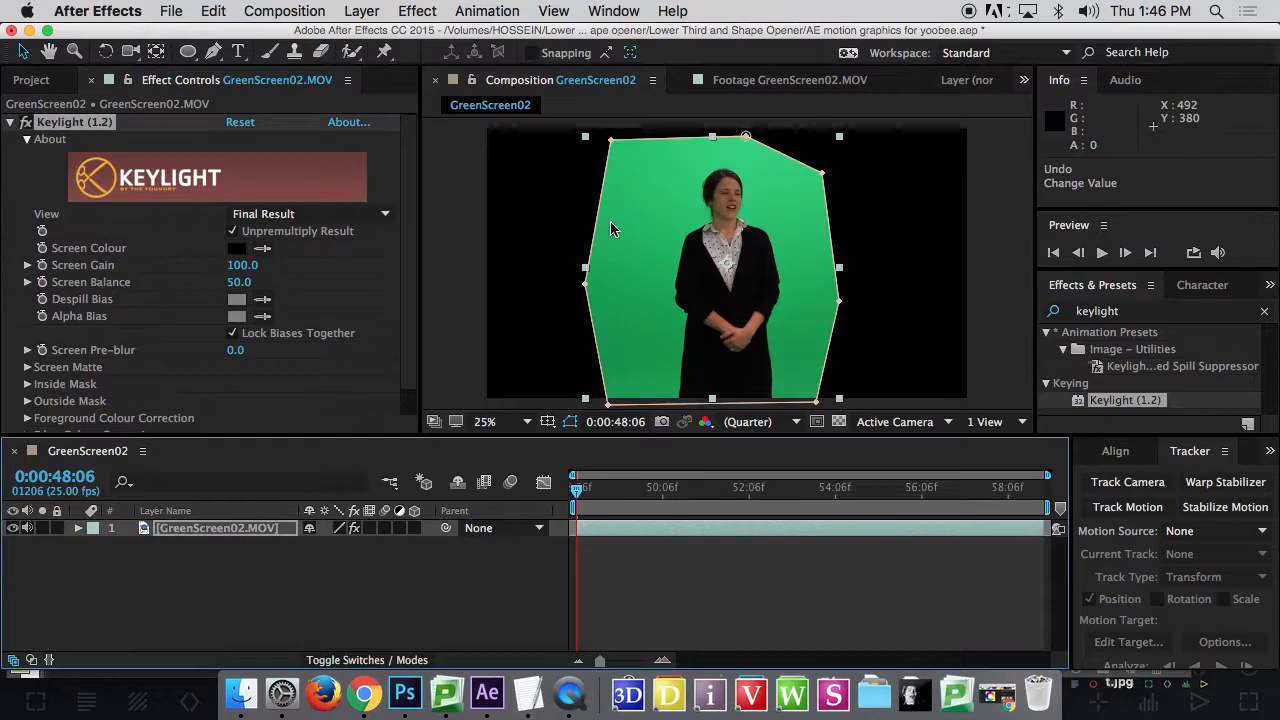
# - Try sampling the green backdrop beside the presenter's elbow as Keylight's Screen Colour and undo the sample
pyautogui.click(264, 250)
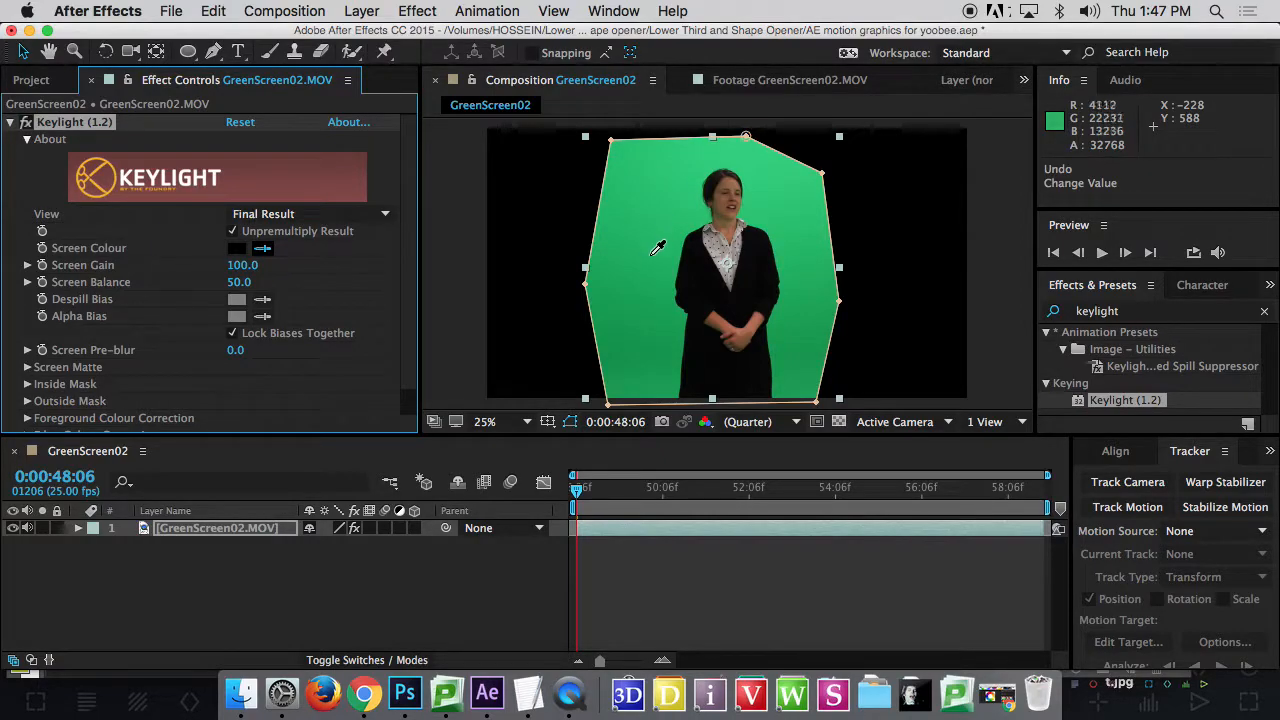
pyautogui.click(652, 299)
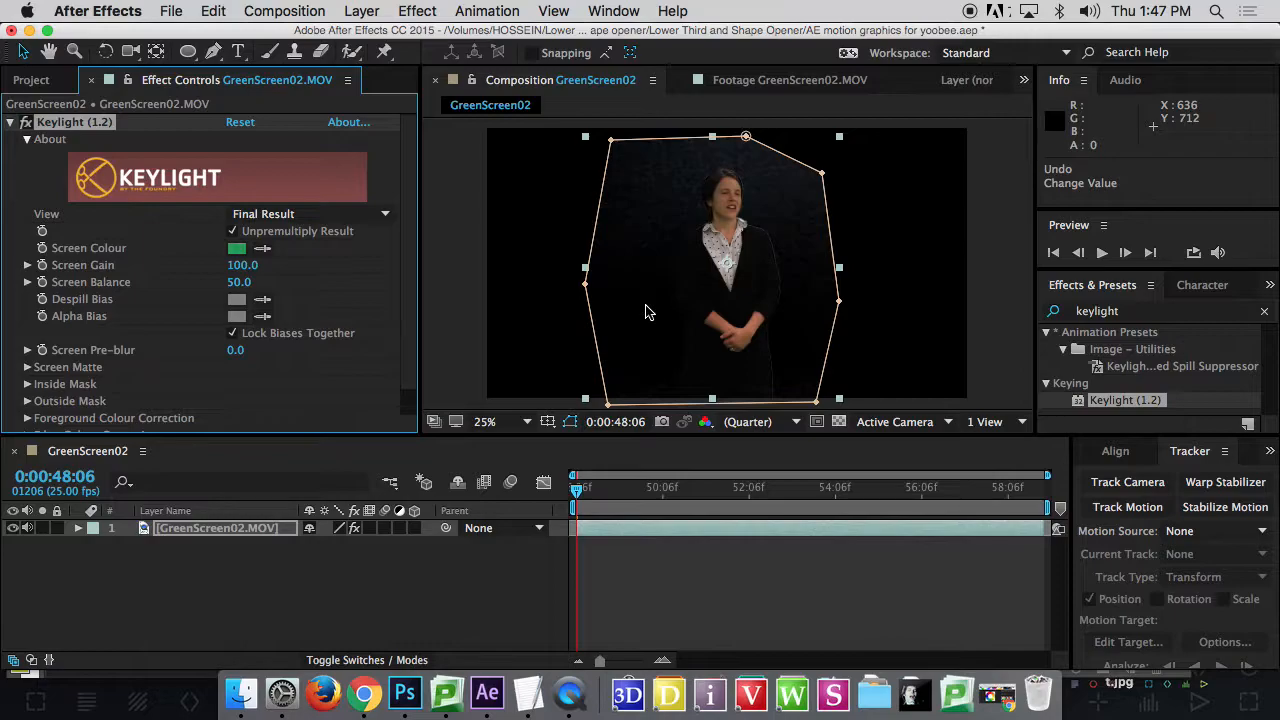
pyautogui.press('super+z')
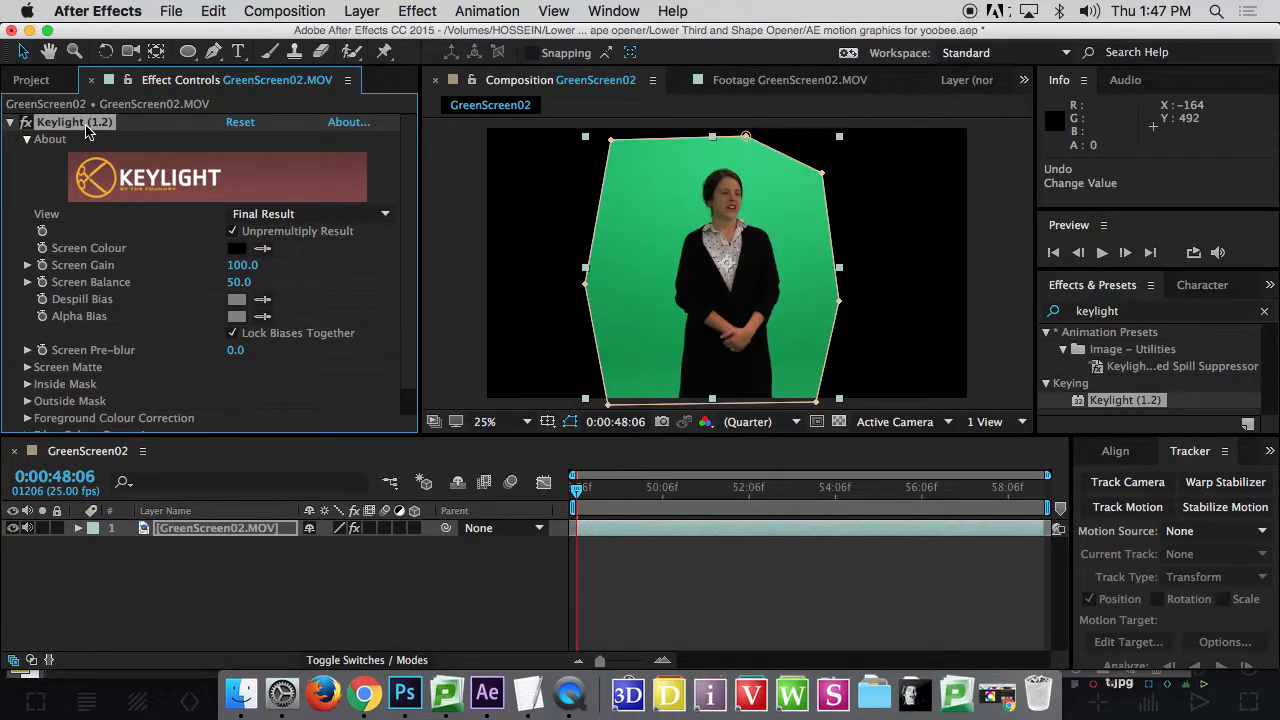
# - Remove Keylight (1.2) from the GreenScreen02.MOV layer and reapply it from the Keying effects category
pyautogui.press('Delete')
pyautogui.click(1245, 312)
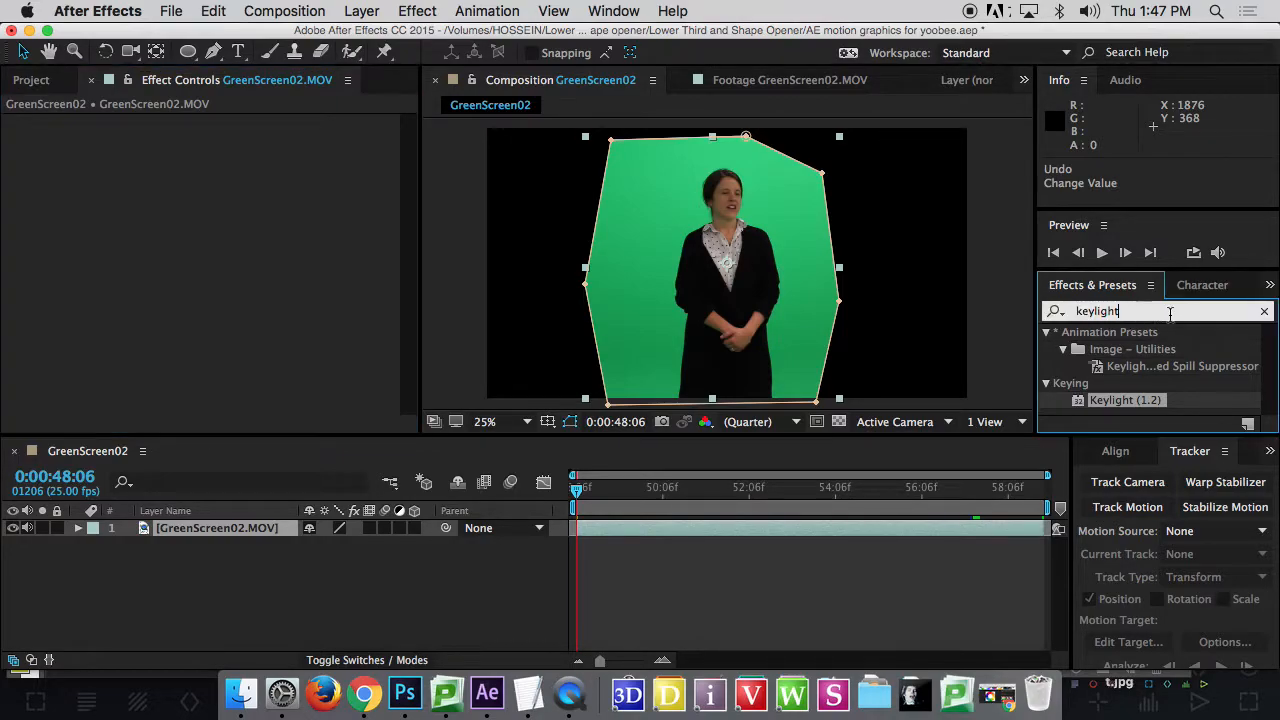
pyautogui.click(1265, 311)
pyautogui.scroll(-3, 1130, 362)
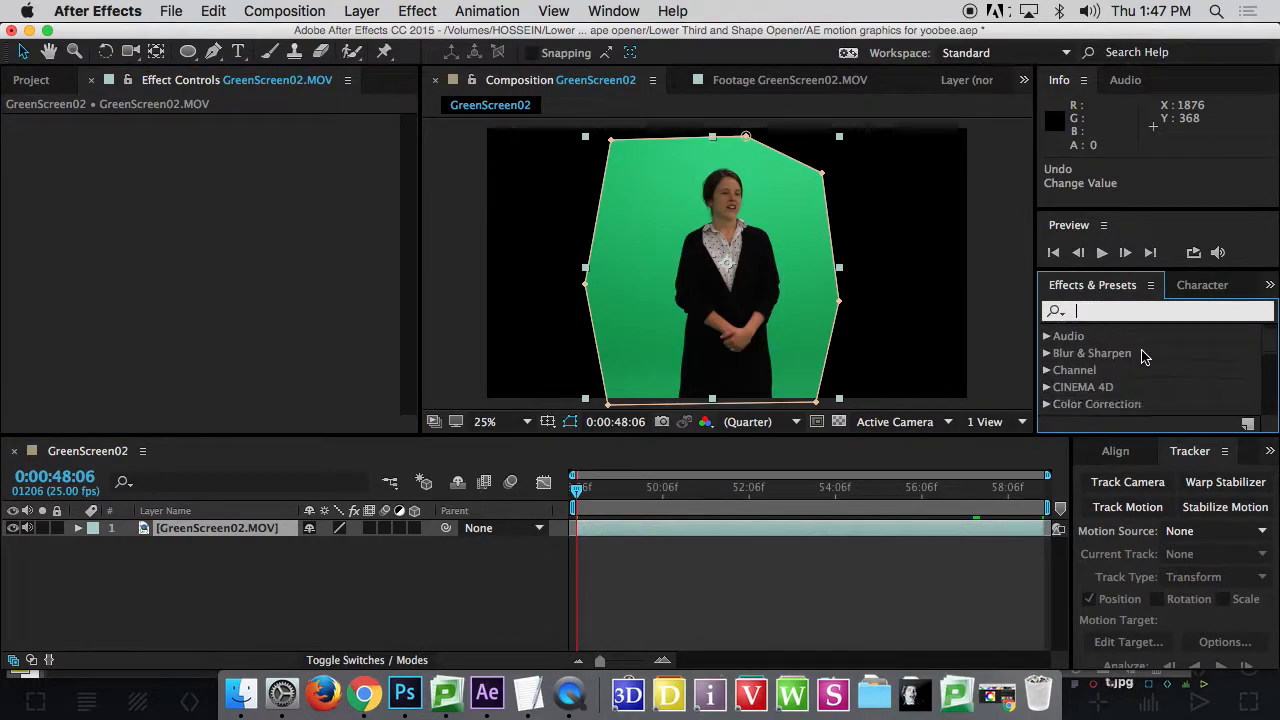
pyautogui.scroll(-4, 1130, 362)
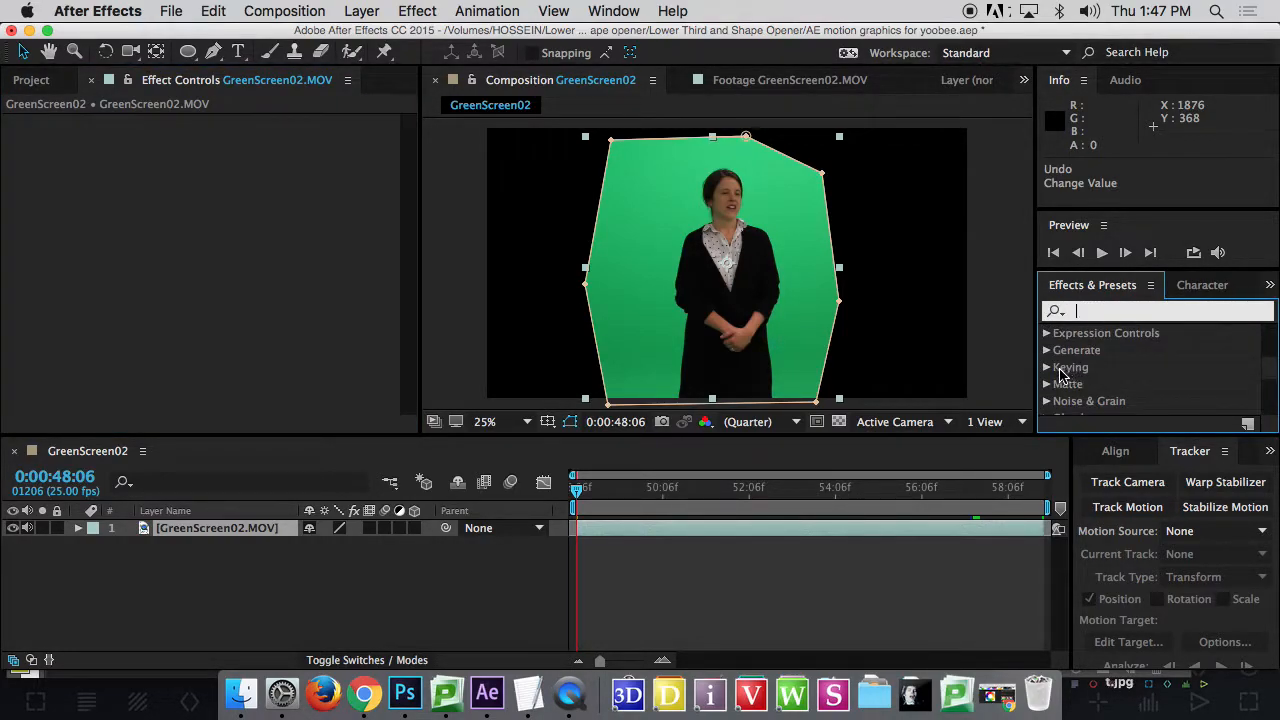
pyautogui.click(1063, 373)
pyautogui.scroll(-5, 1140, 372)
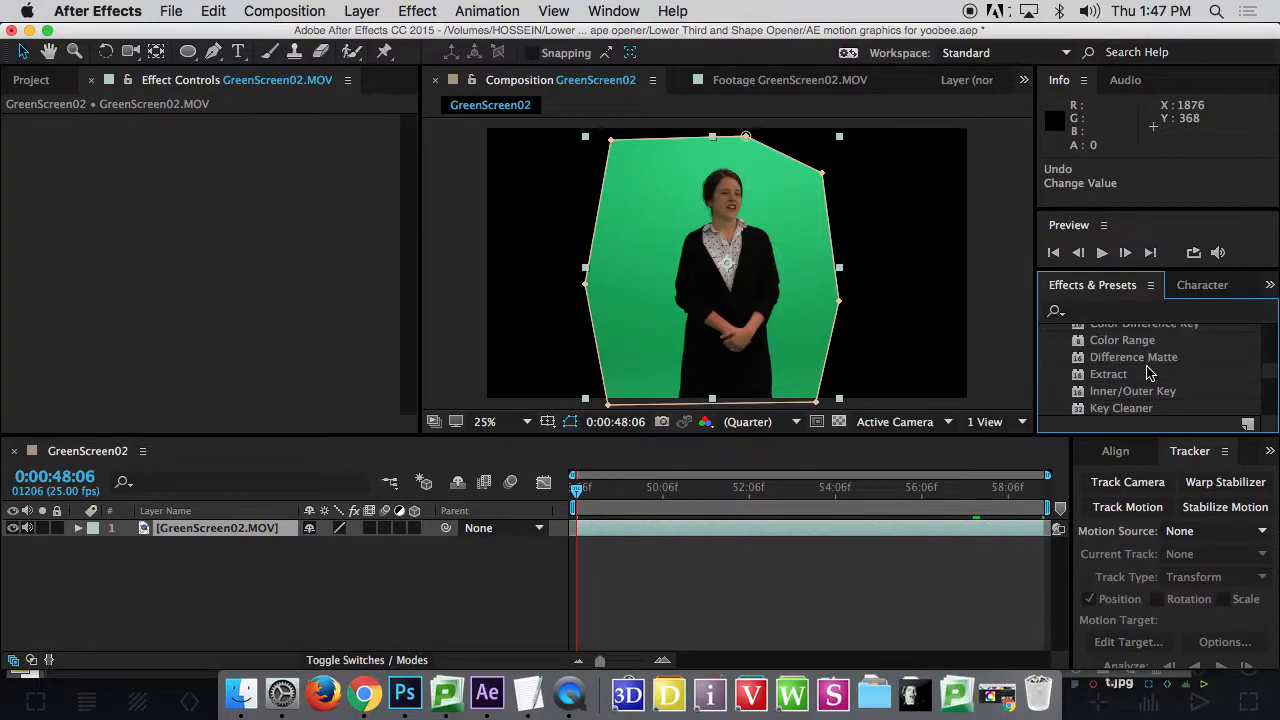
pyautogui.scroll(-1, 1148, 372)
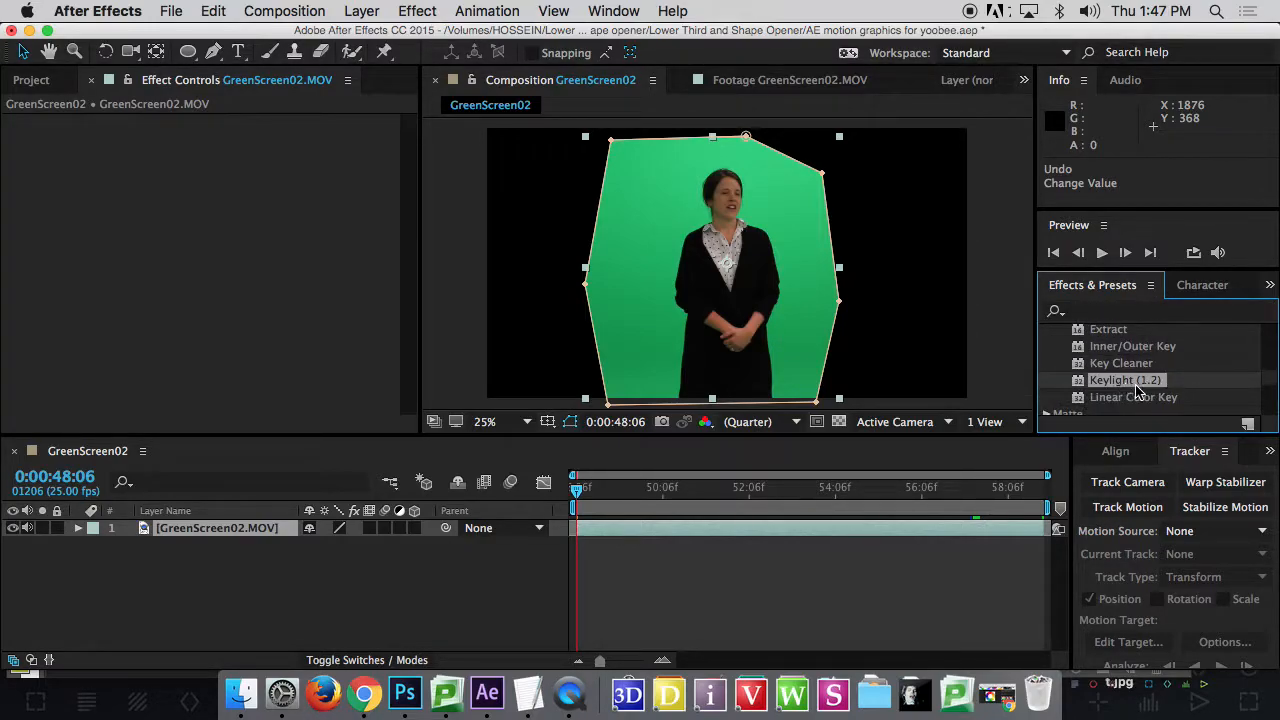
pyautogui.moveTo(1120, 386); pyautogui.dragTo(706, 322)
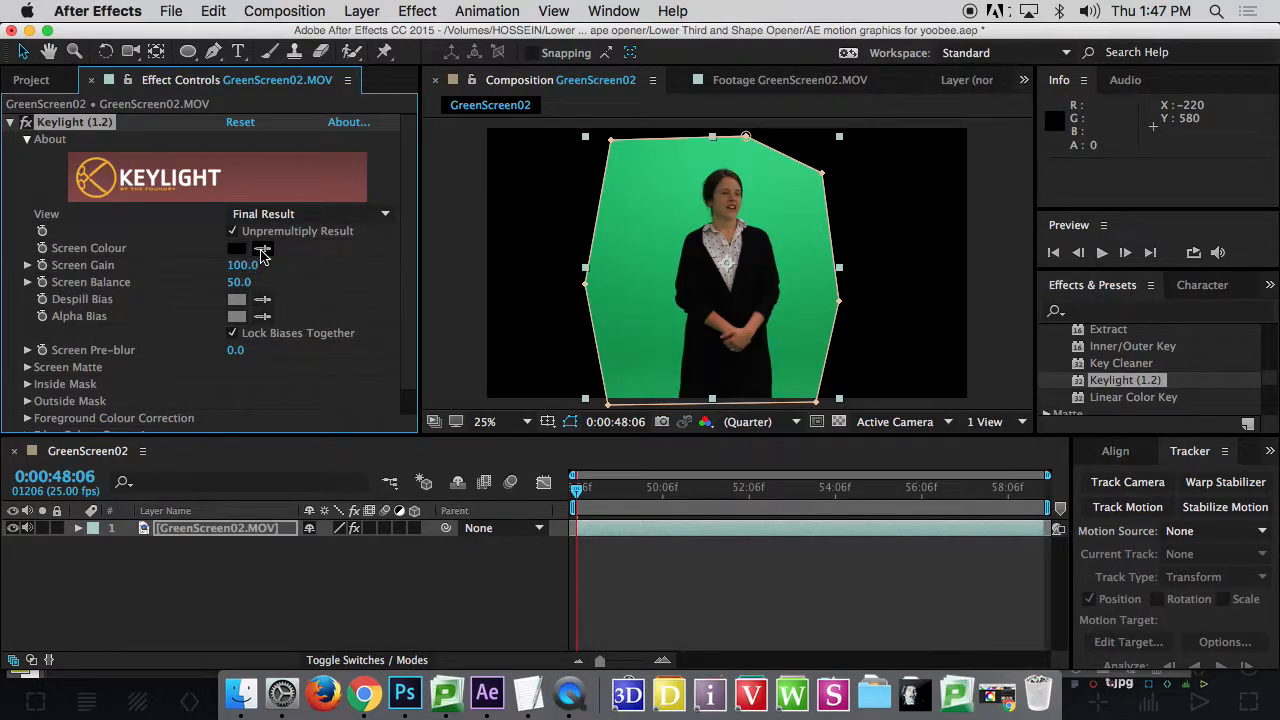
# - Sample the green backdrop between the mask edge and the presenter's head as Keylight's Screen Colour
pyautogui.click(262, 250)
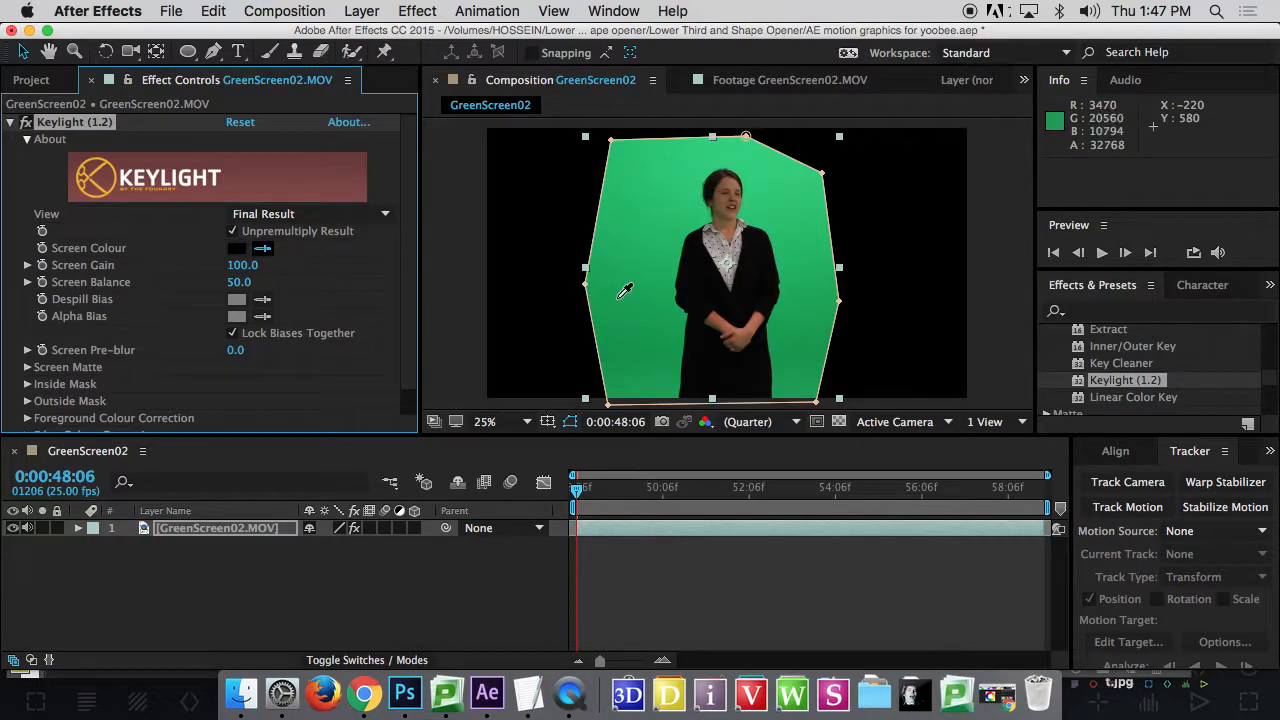
pyautogui.click(655, 216)
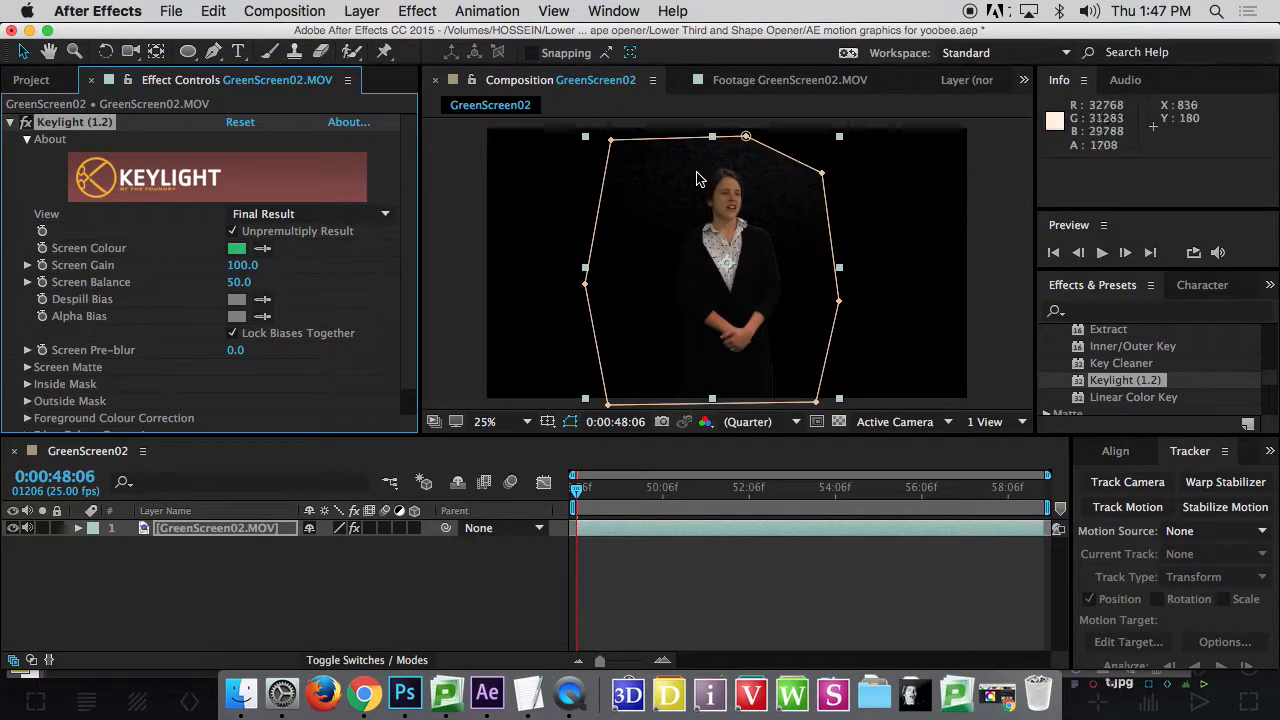
pyautogui.click(823, 119)
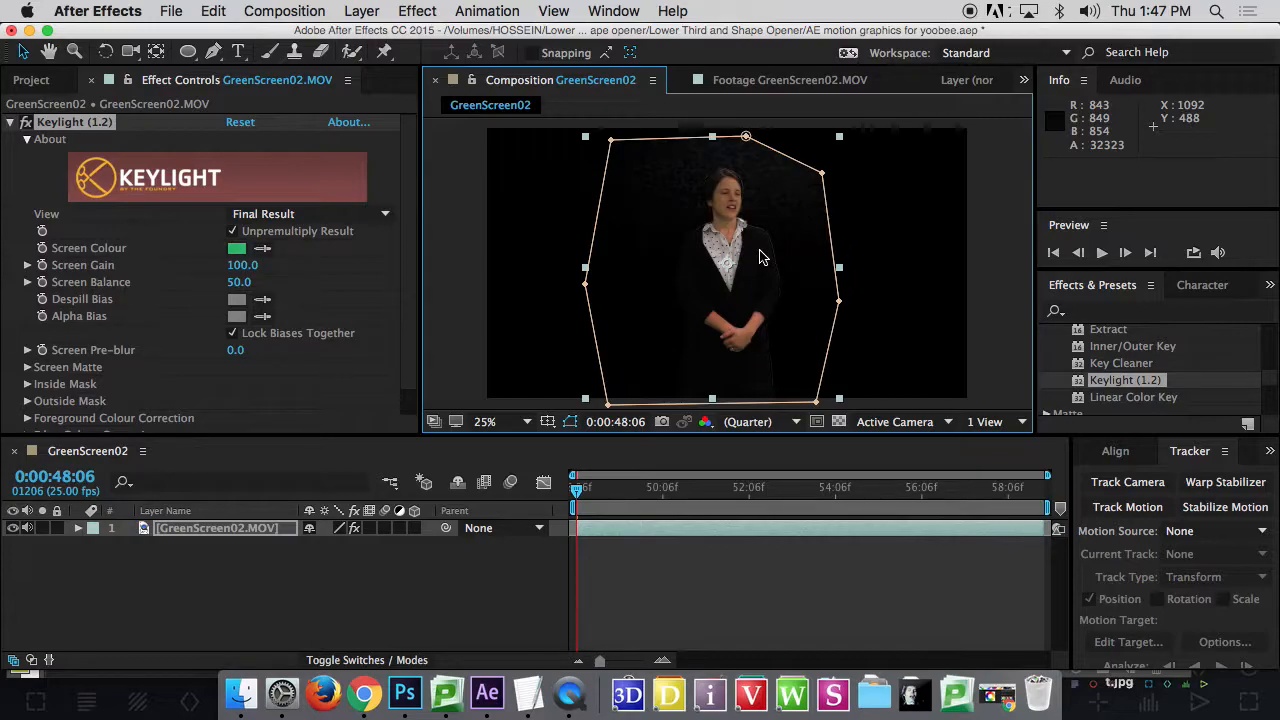
# - Examine the keyed edges along the presenter's shoulder and the background around the head for leftover fringe and noise
pyautogui.scroll(6, 770, 265)
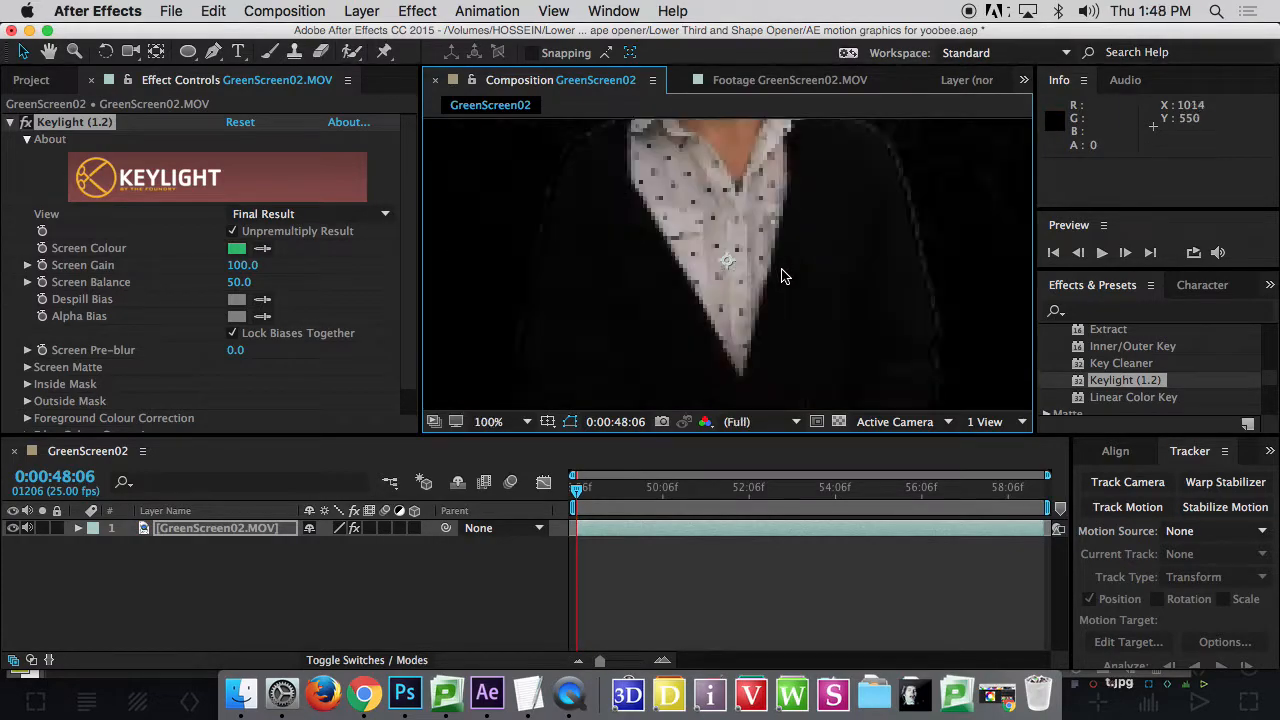
pyautogui.moveTo(780, 270); pyautogui.dragTo(571, 351)
pyautogui.scroll(2, 520, 309)
pyautogui.moveTo(520, 309); pyautogui.dragTo(735, 197)
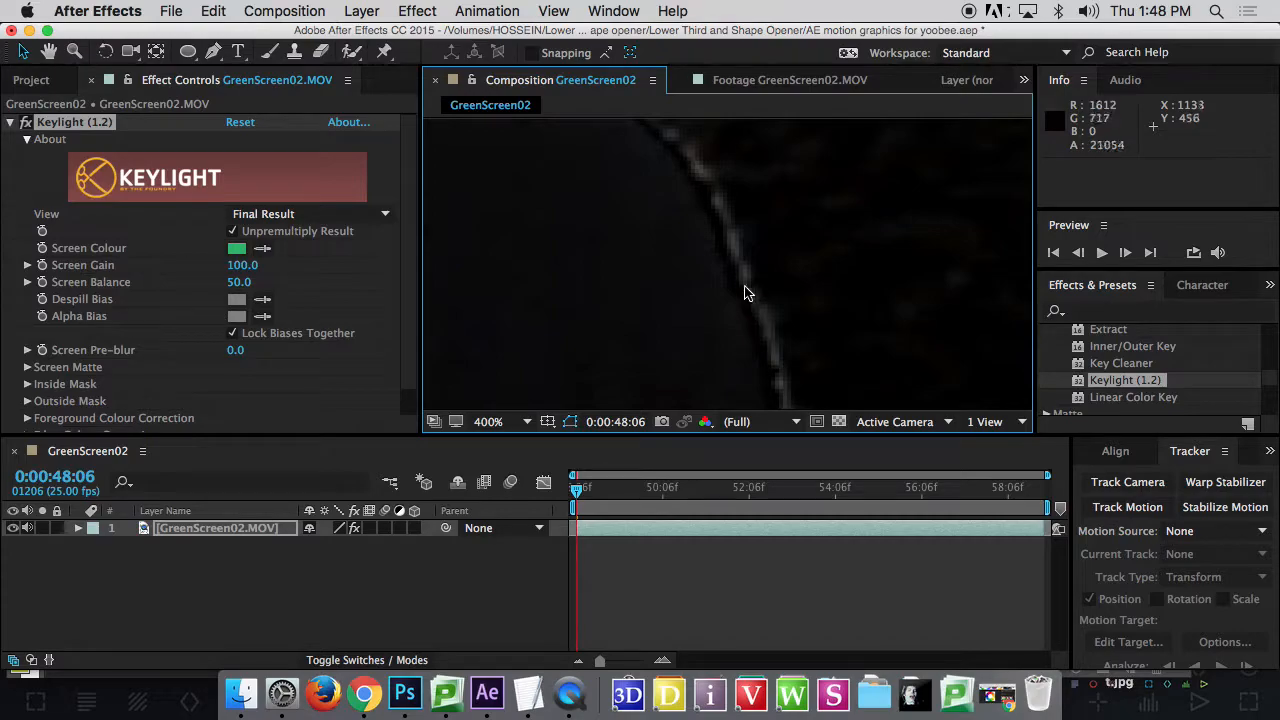
pyautogui.scroll(-6, 714, 230)
pyautogui.scroll(-2, 700, 265)
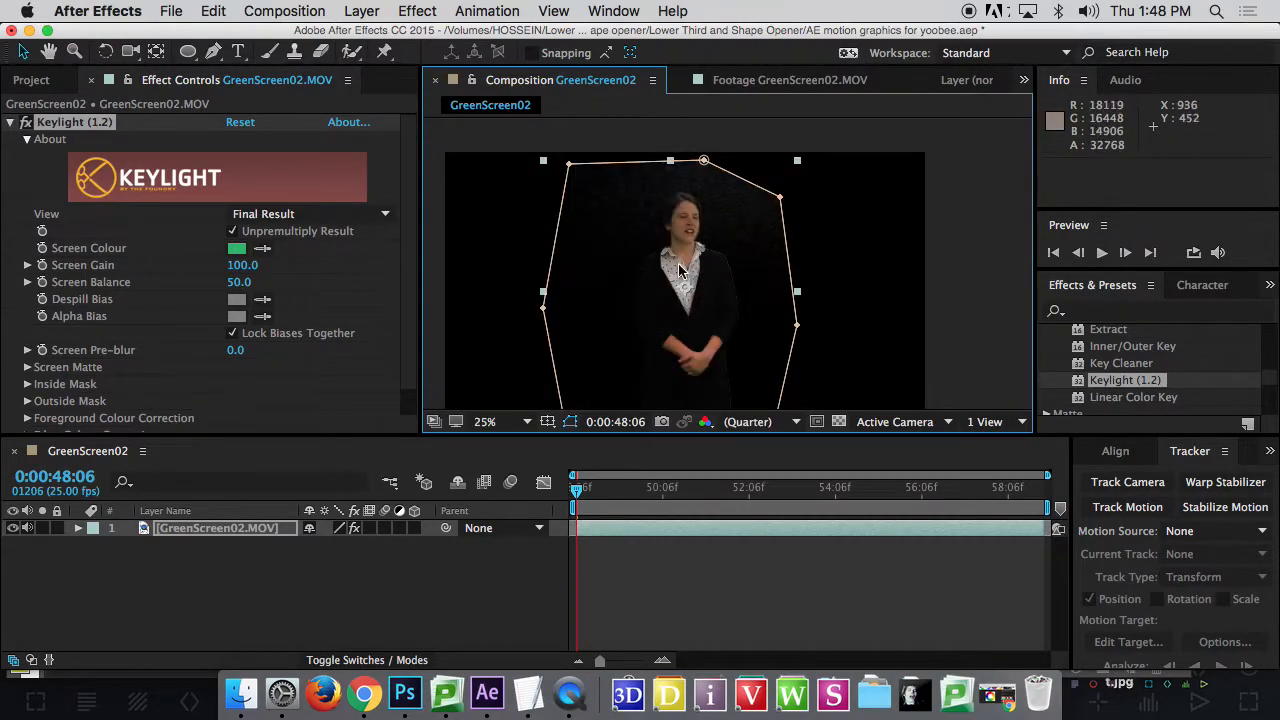
pyautogui.scroll(-1, 697, 263)
pyautogui.scroll(1, 697, 263)
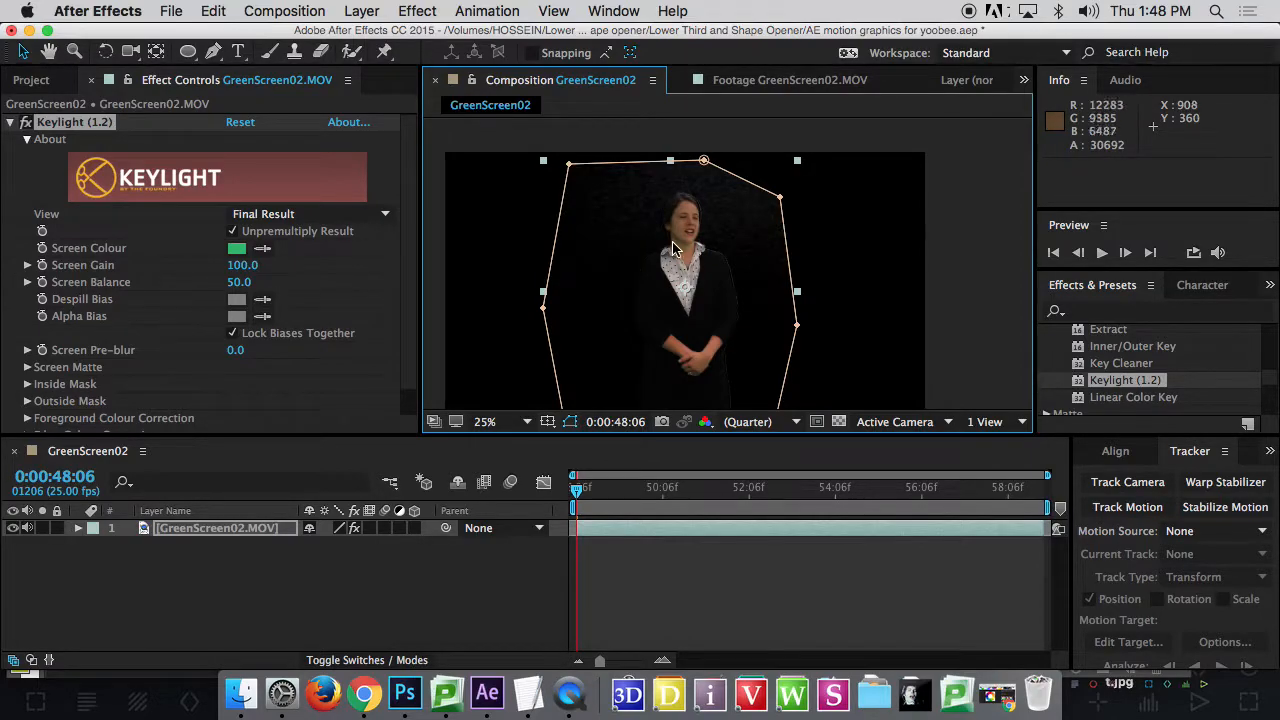
pyautogui.scroll(1, 717, 253)
pyautogui.moveTo(685, 197); pyautogui.dragTo(778, 275)
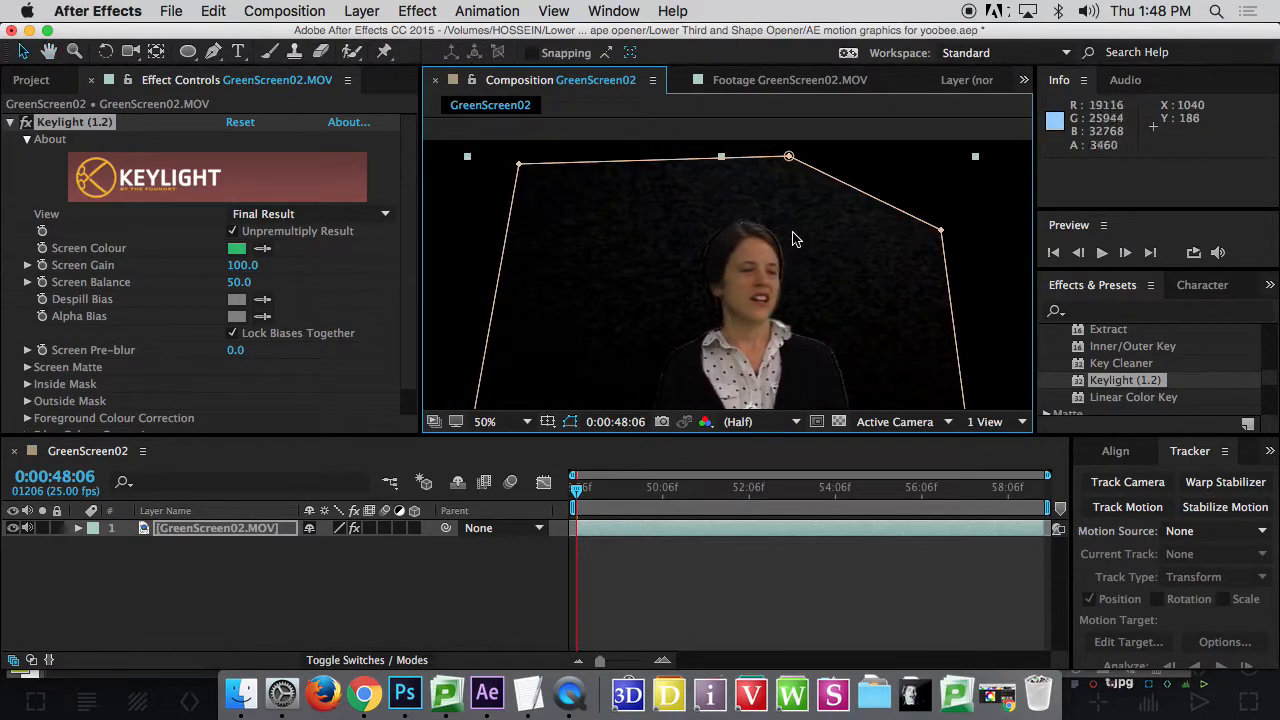
pyautogui.scroll(1, 829, 220)
pyautogui.scroll(-1, 797, 280)
pyautogui.scroll(-2, 795, 280)
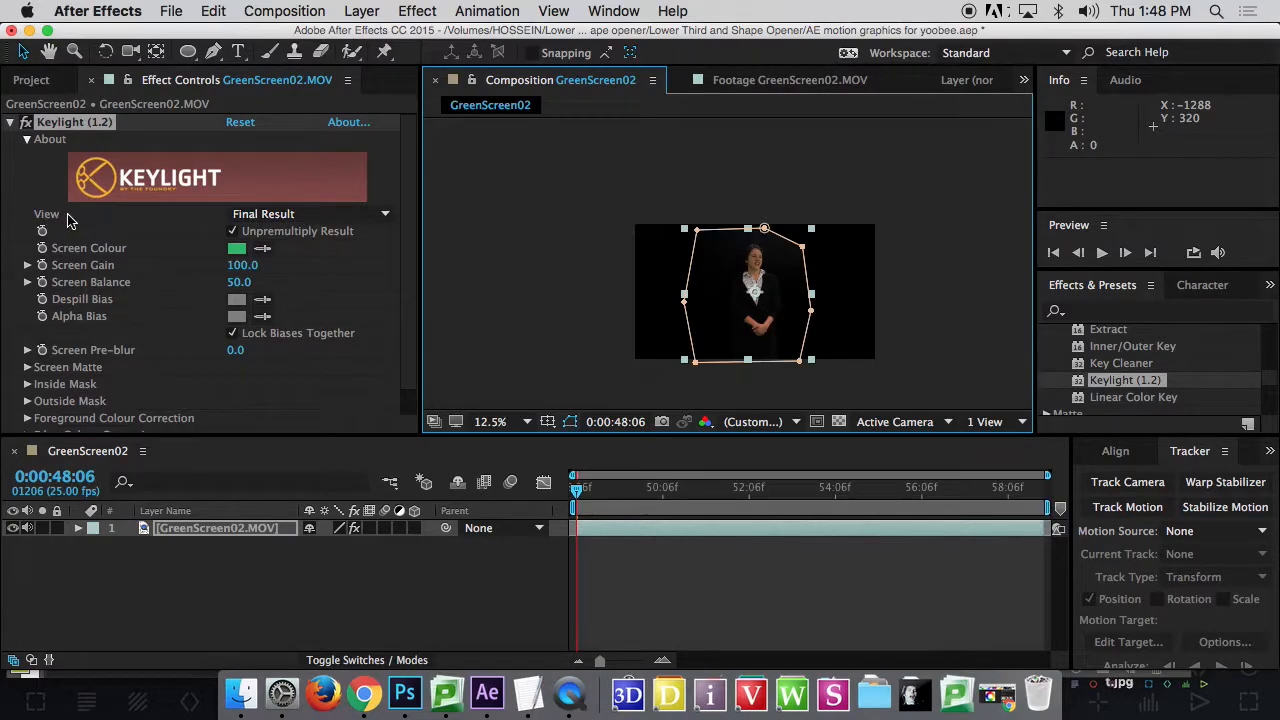
# - Set Keylight's View to Screen Matte and enlarge the matte in the composition view
pyautogui.click(317, 221)
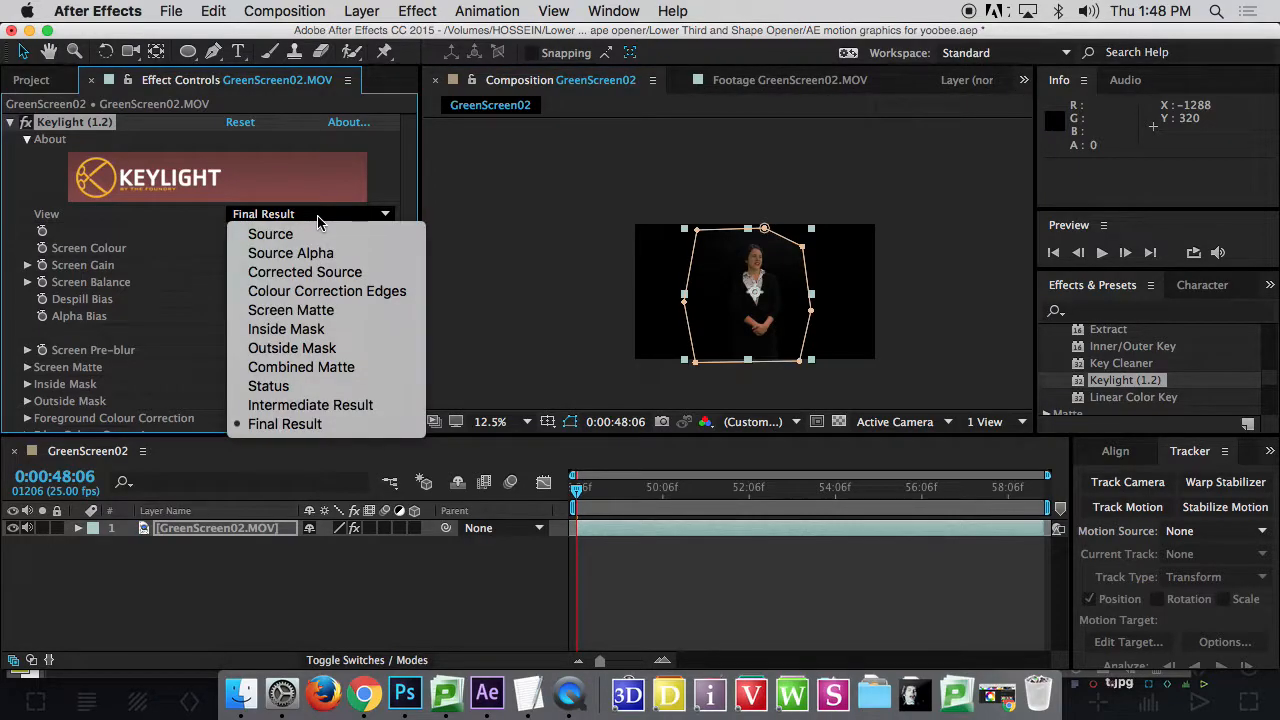
pyautogui.click(305, 320)
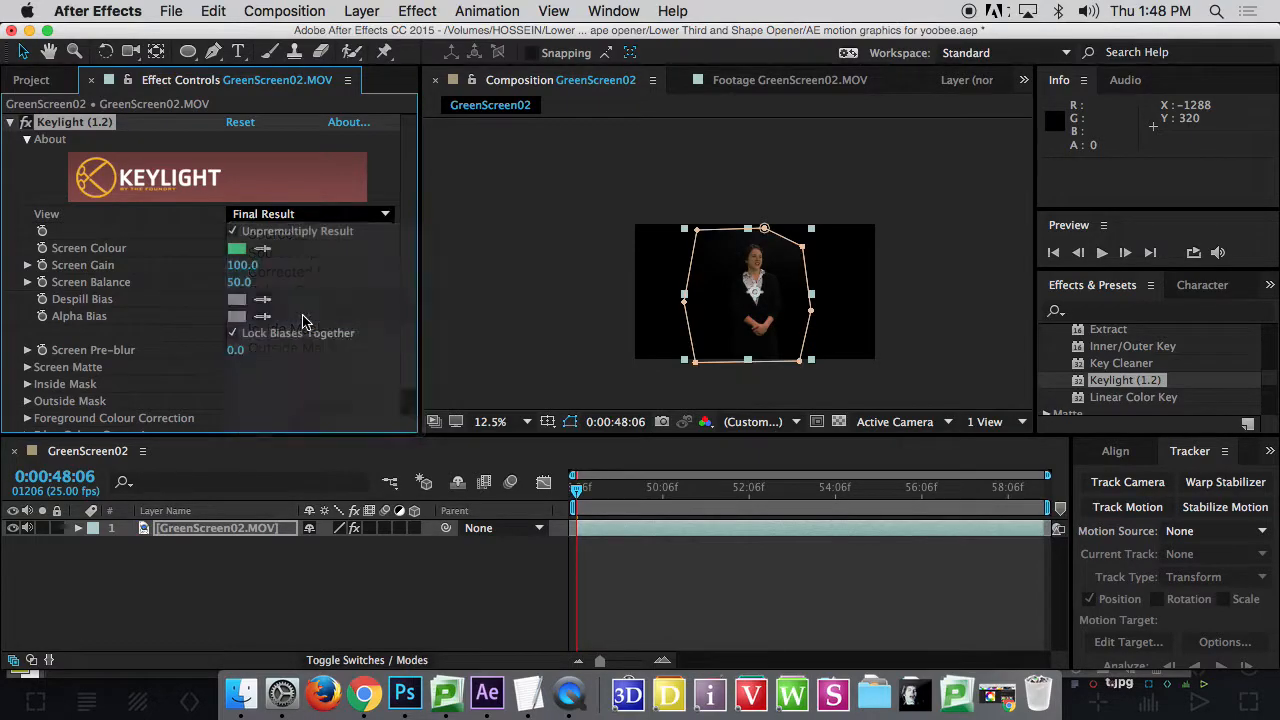
pyautogui.press('.')
pyautogui.moveTo(670, 271); pyautogui.dragTo(570, 237)
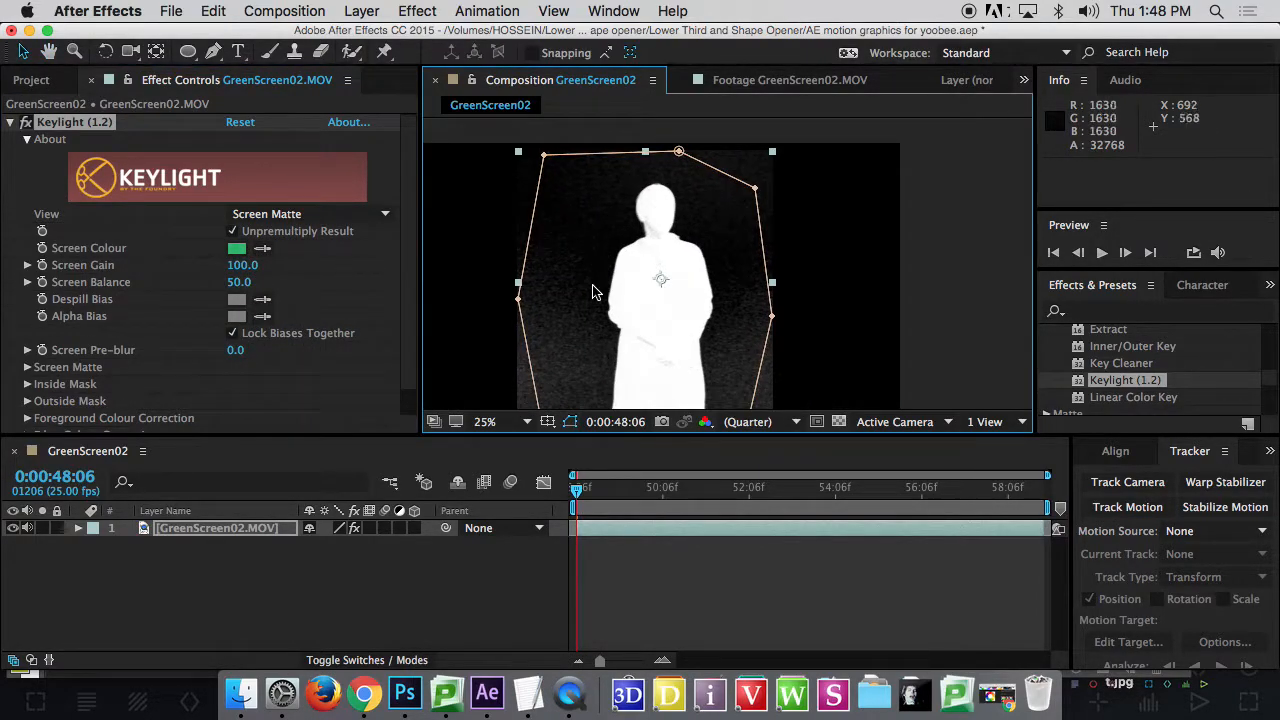
# - Inspect the matte's dark background and white silhouette in the maximized composition view, then restore the normal layout
pyautogui.press('`')
pyautogui.press('.')
pyautogui.moveTo(506, 353); pyautogui.dragTo(577, 299)
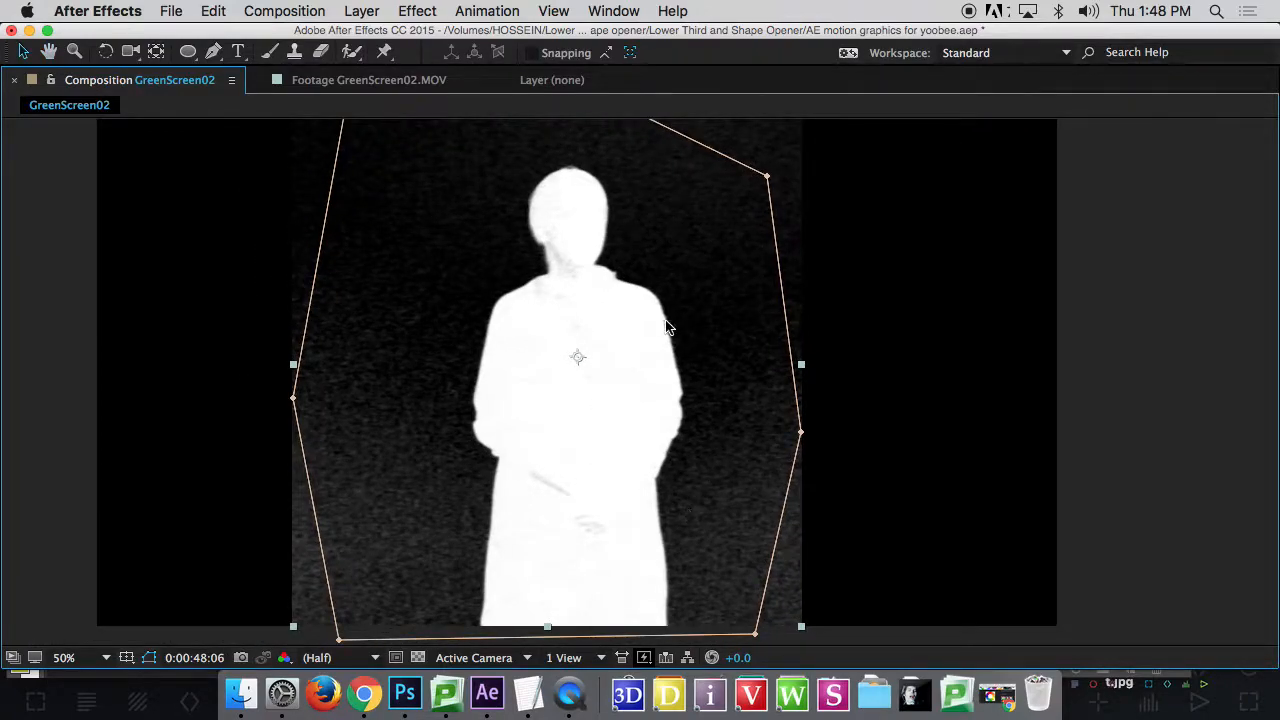
pyautogui.press(',')
pyautogui.moveTo(643, 271); pyautogui.dragTo(643, 290)
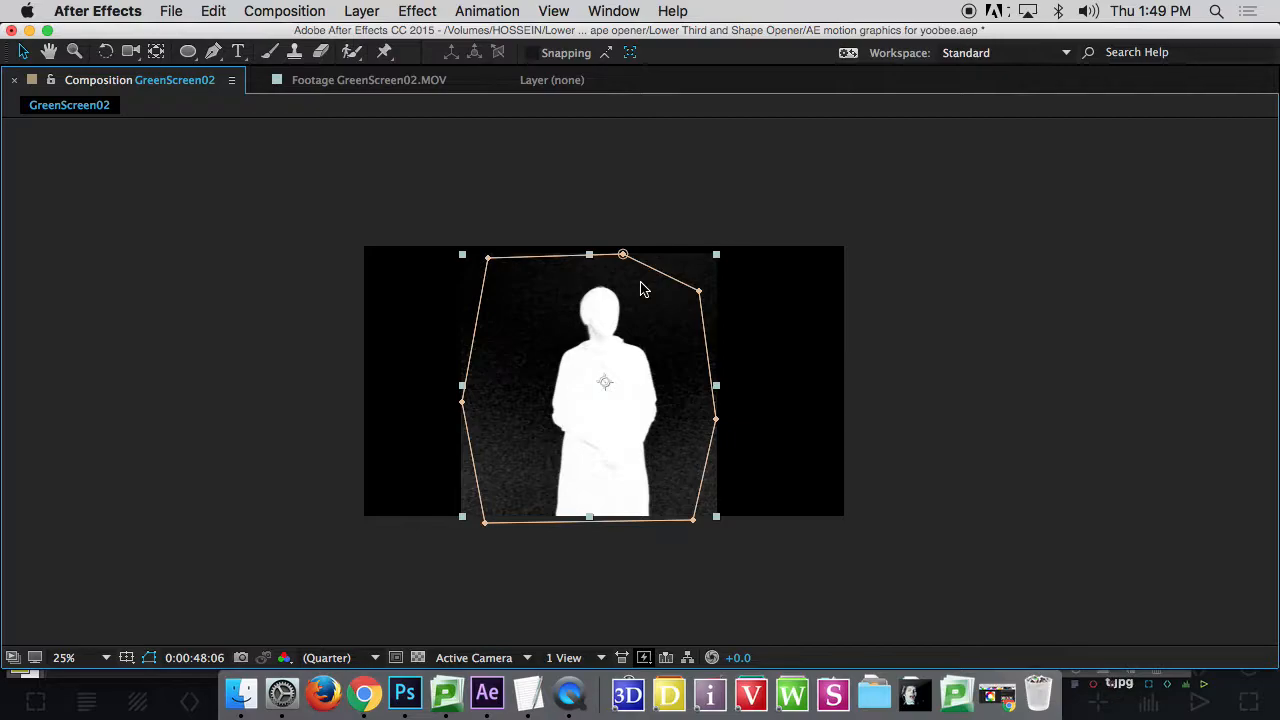
pyautogui.scroll(4, 723, 323)
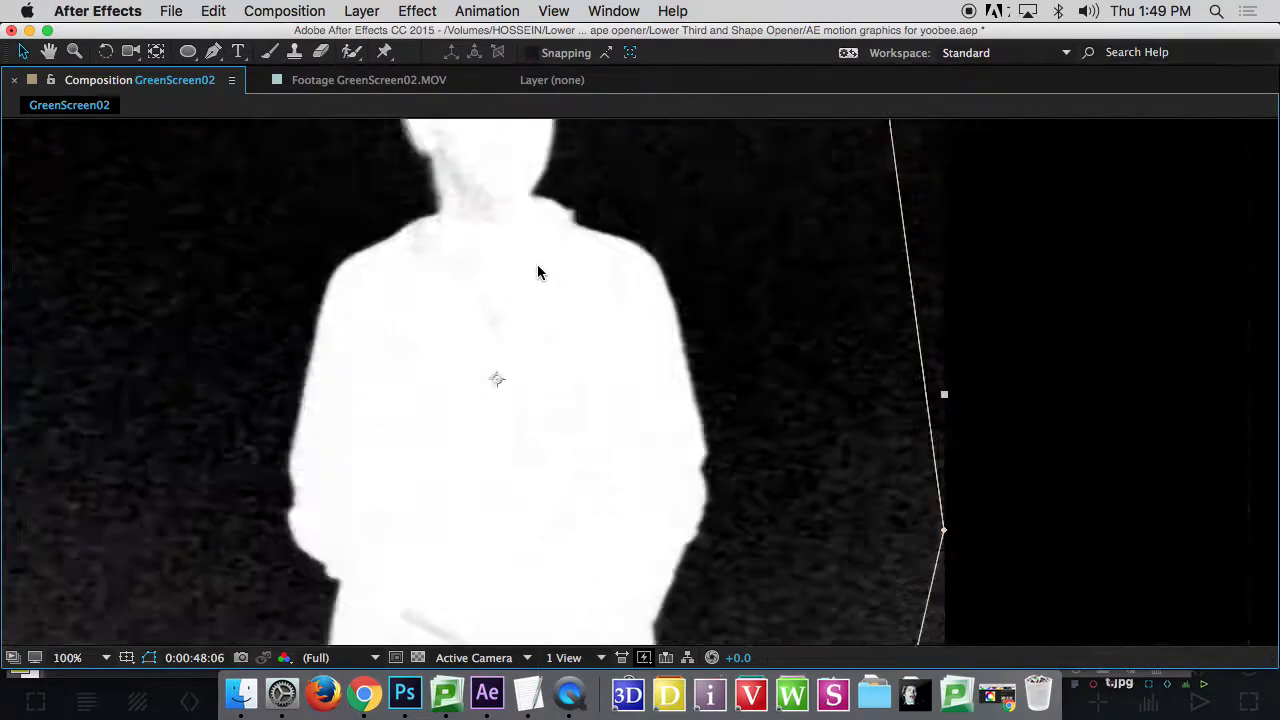
pyautogui.scroll(3, 486, 237)
pyautogui.hscroll(-1, 486, 237)
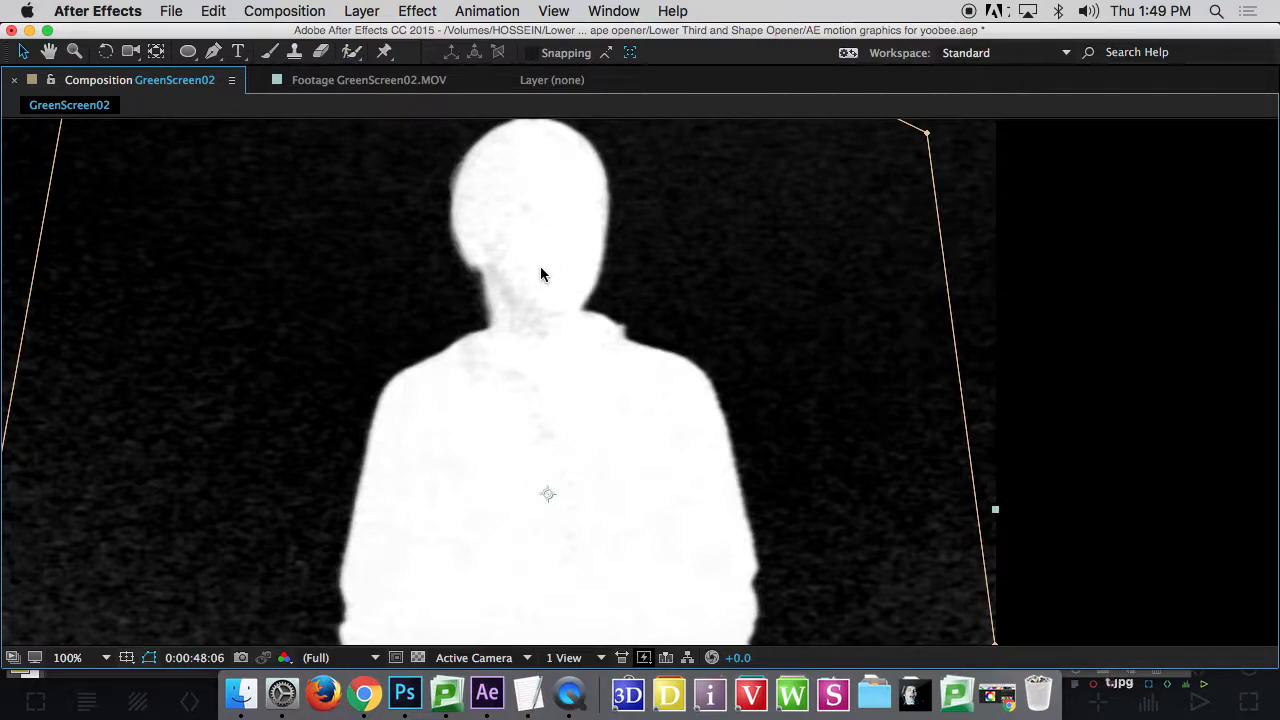
pyautogui.scroll(-2, 540, 276)
pyautogui.press('`')
pyautogui.press('space')
pyautogui.moveTo(614, 240); pyautogui.dragTo(641, 234)
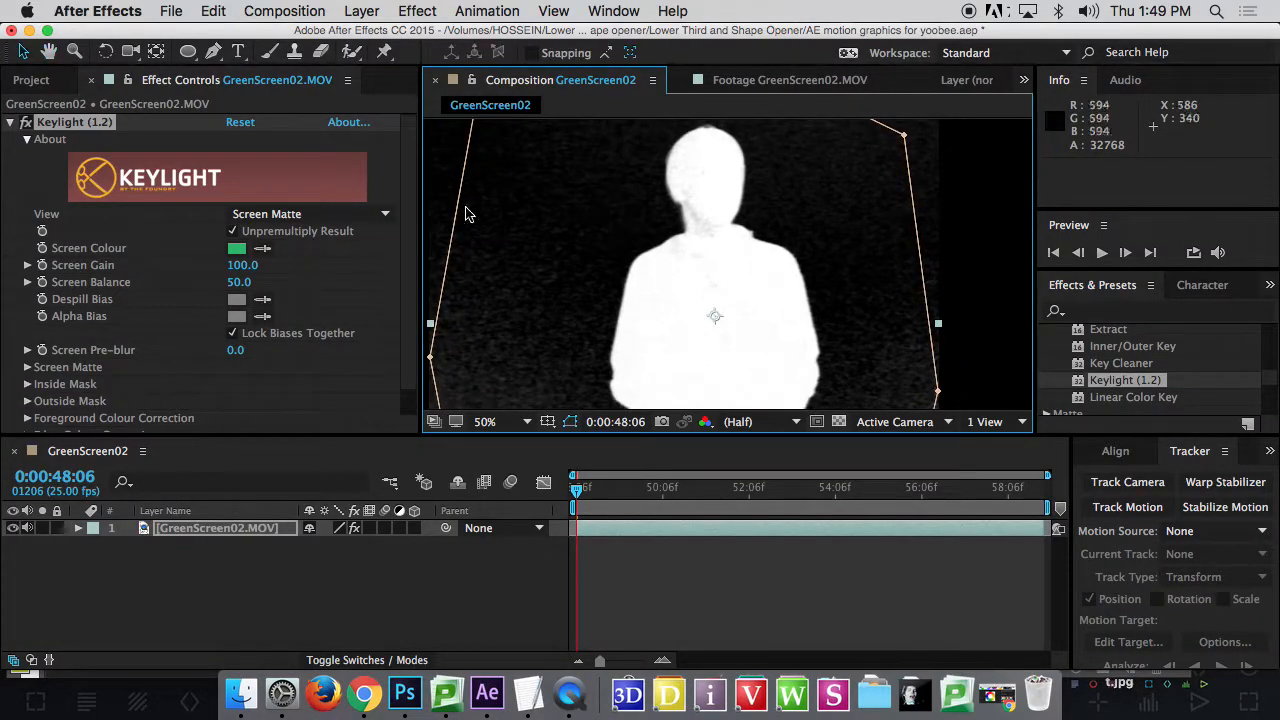
# - Expand Keylight's Screen Gain, Screen Balance and Screen Matte settings
pyautogui.click(28, 268)
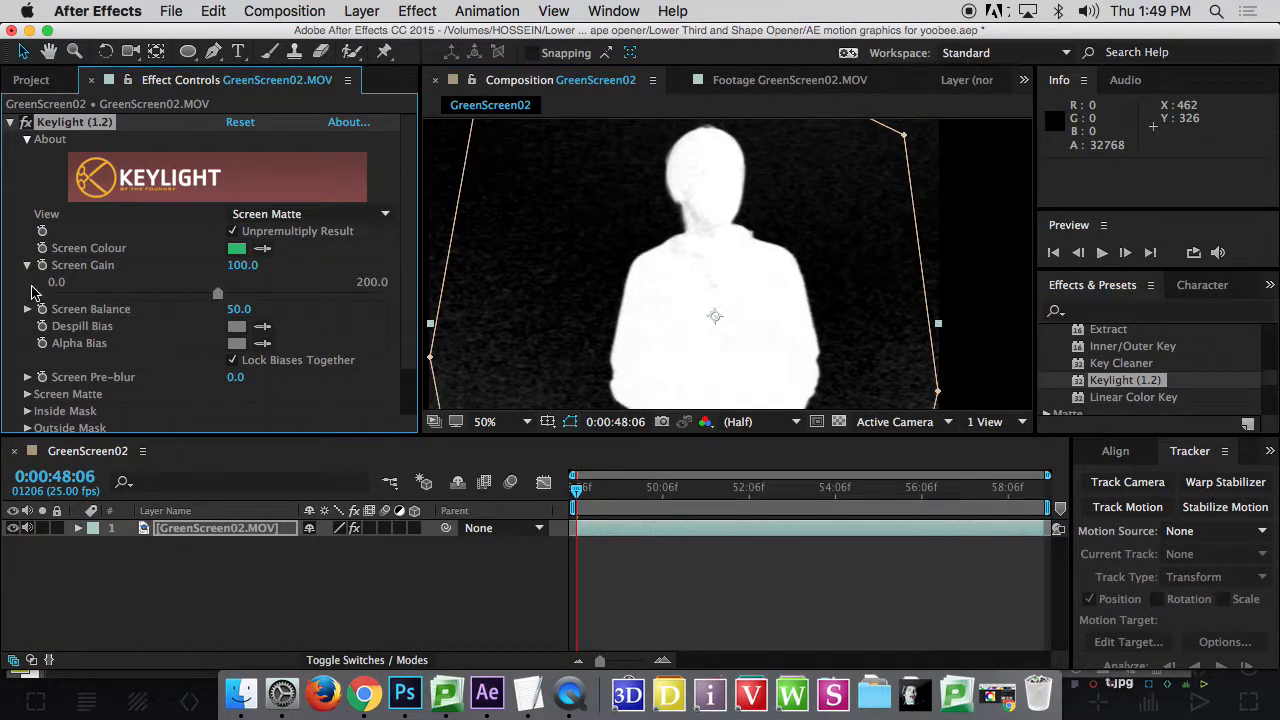
pyautogui.click(28, 310)
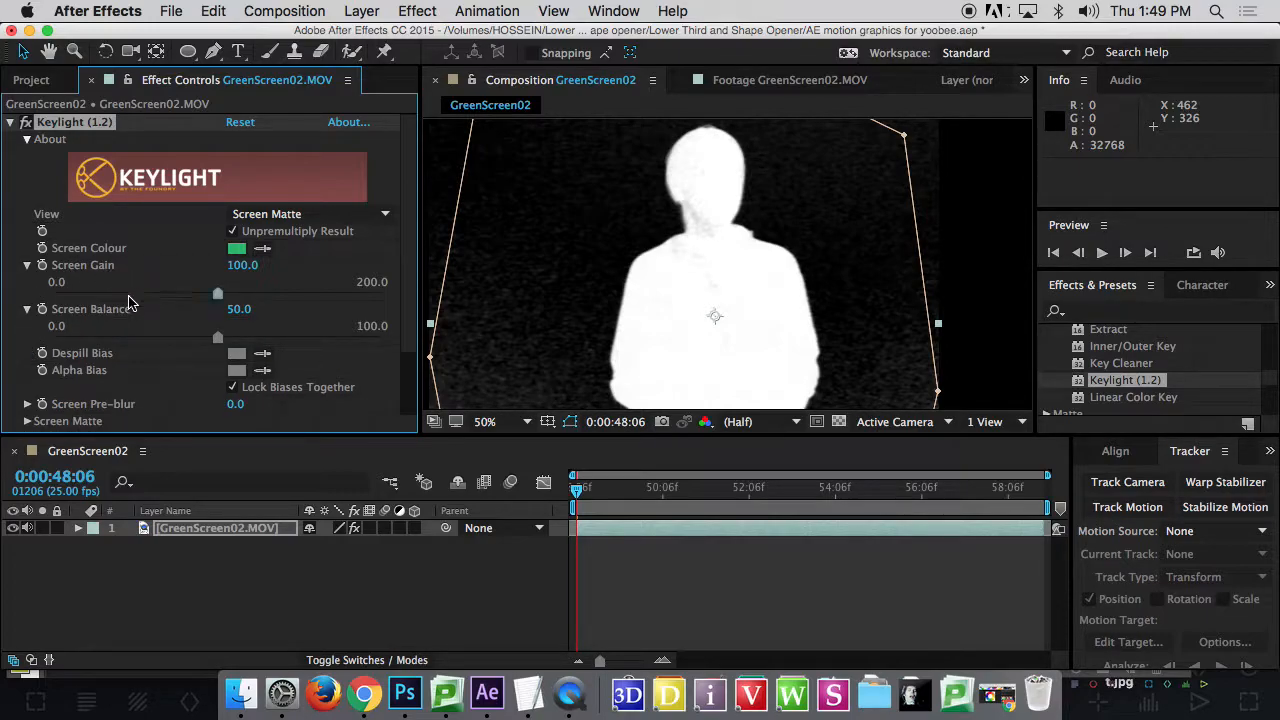
pyautogui.scroll(-5, 166, 328)
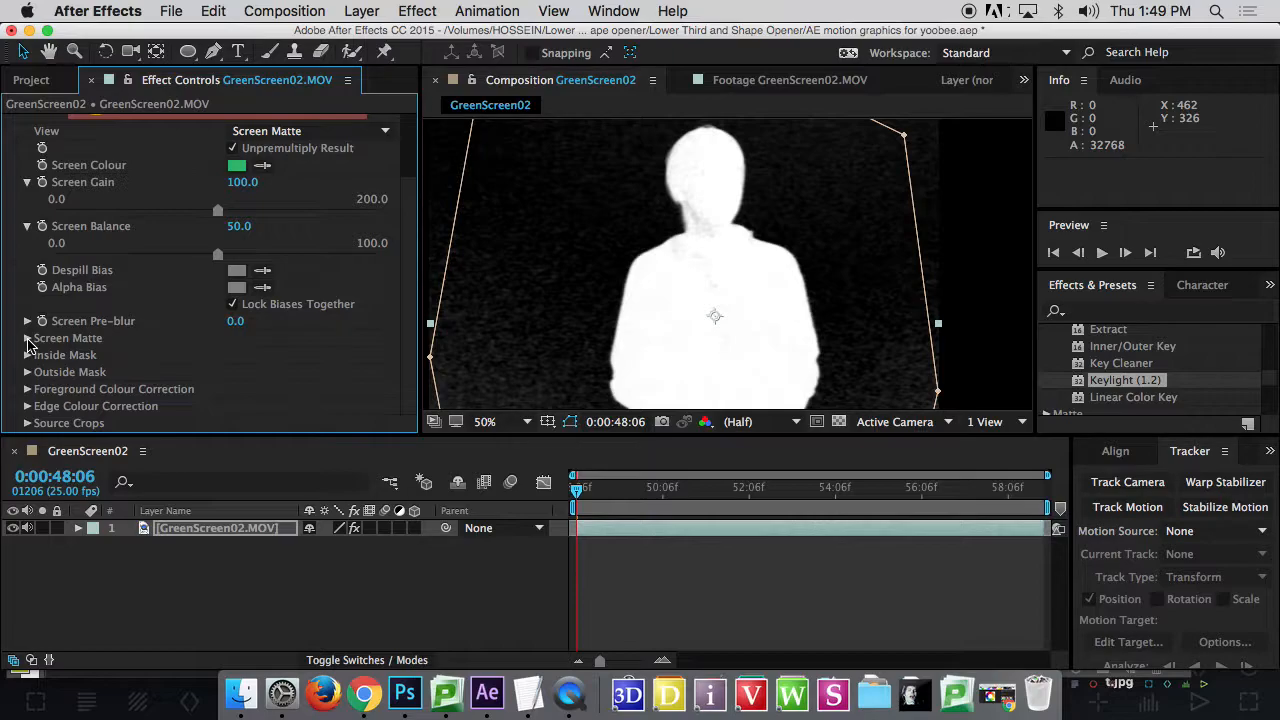
pyautogui.click(27, 342)
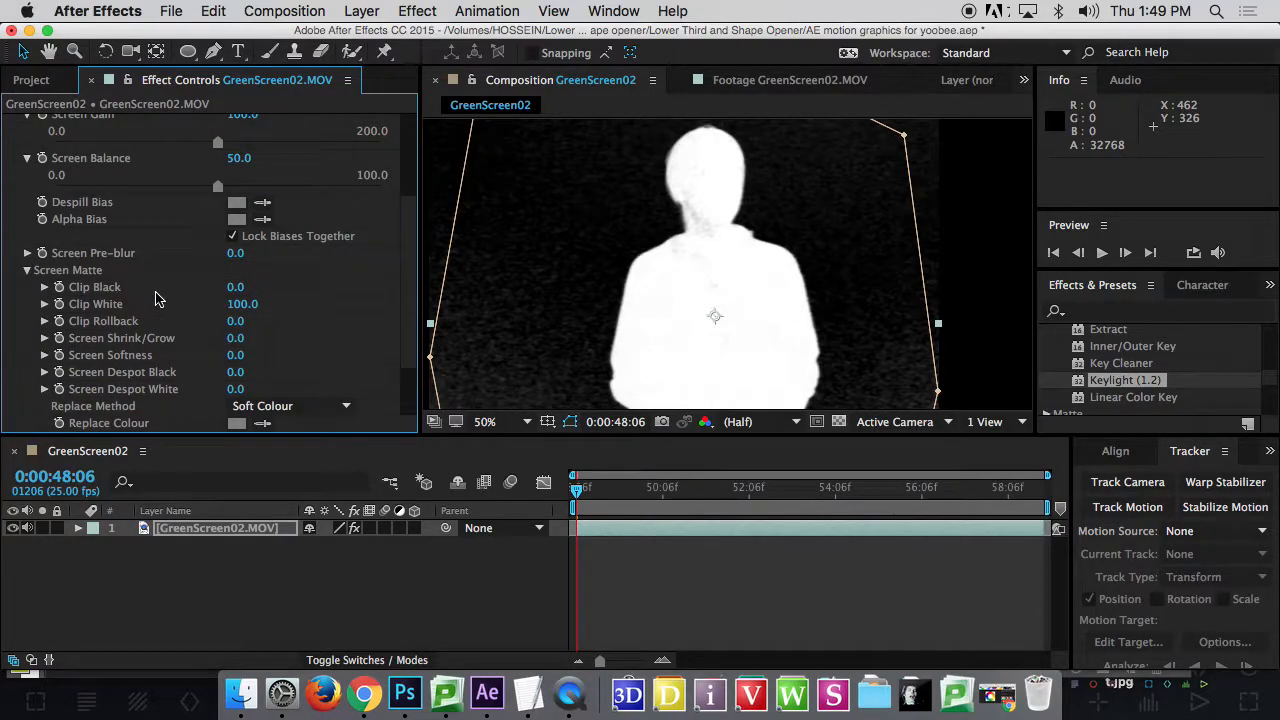
pyautogui.scroll(5, 201, 323)
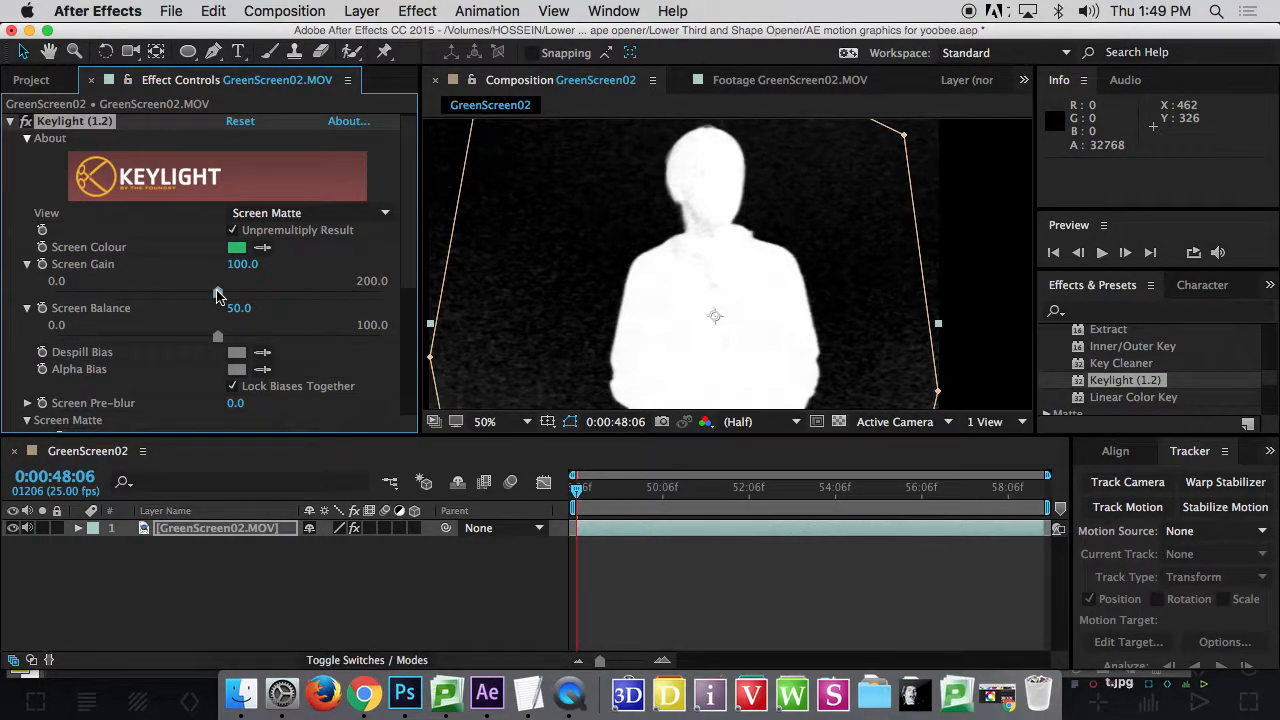
# - Raise Keylight's Screen Gain to 109.3 to darken the matte's background around the presenter
pyautogui.moveTo(218, 295); pyautogui.dragTo(222, 298)
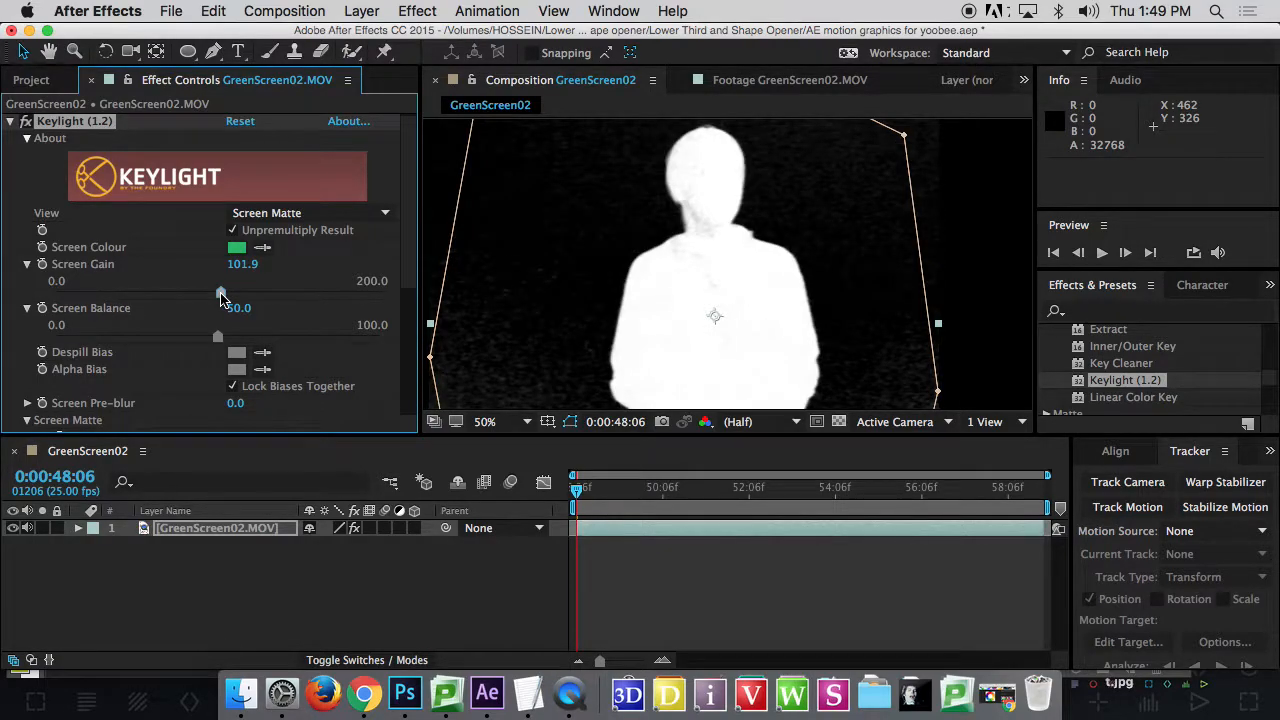
pyautogui.hotkey('ctrl', 'z')
pyautogui.press(',')
pyautogui.press(',')
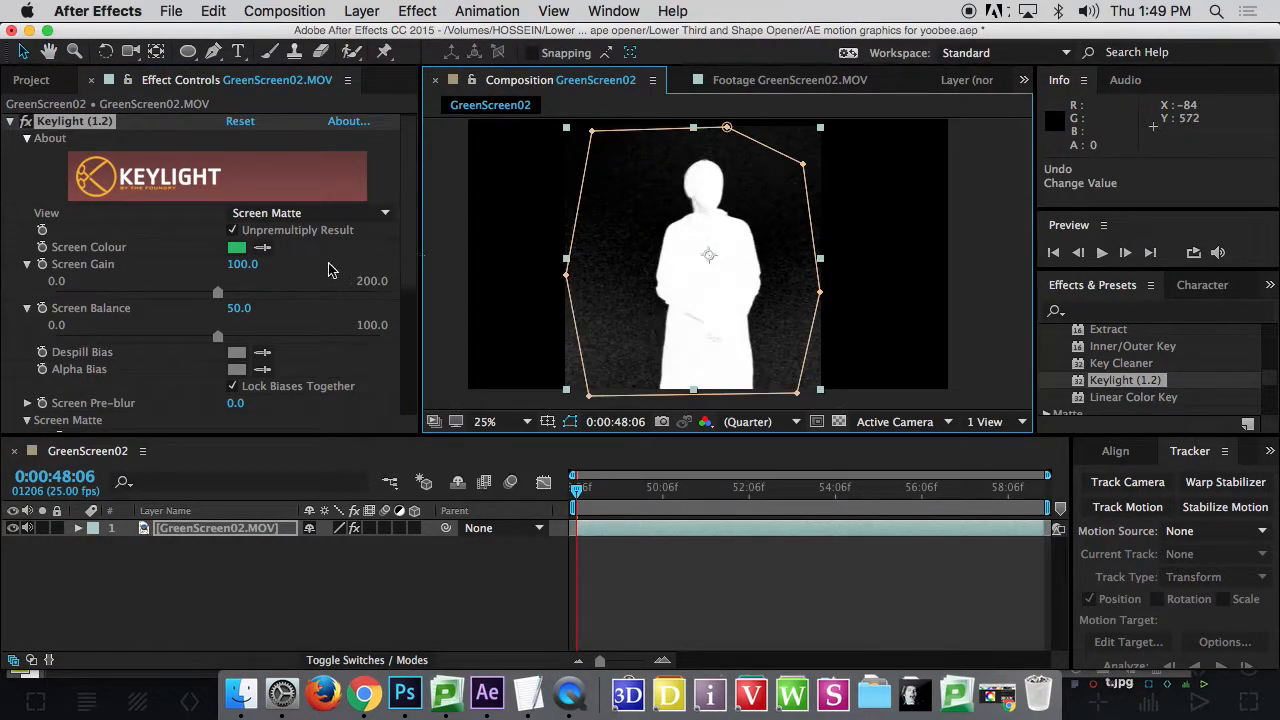
pyautogui.moveTo(225, 295); pyautogui.dragTo(226, 297)
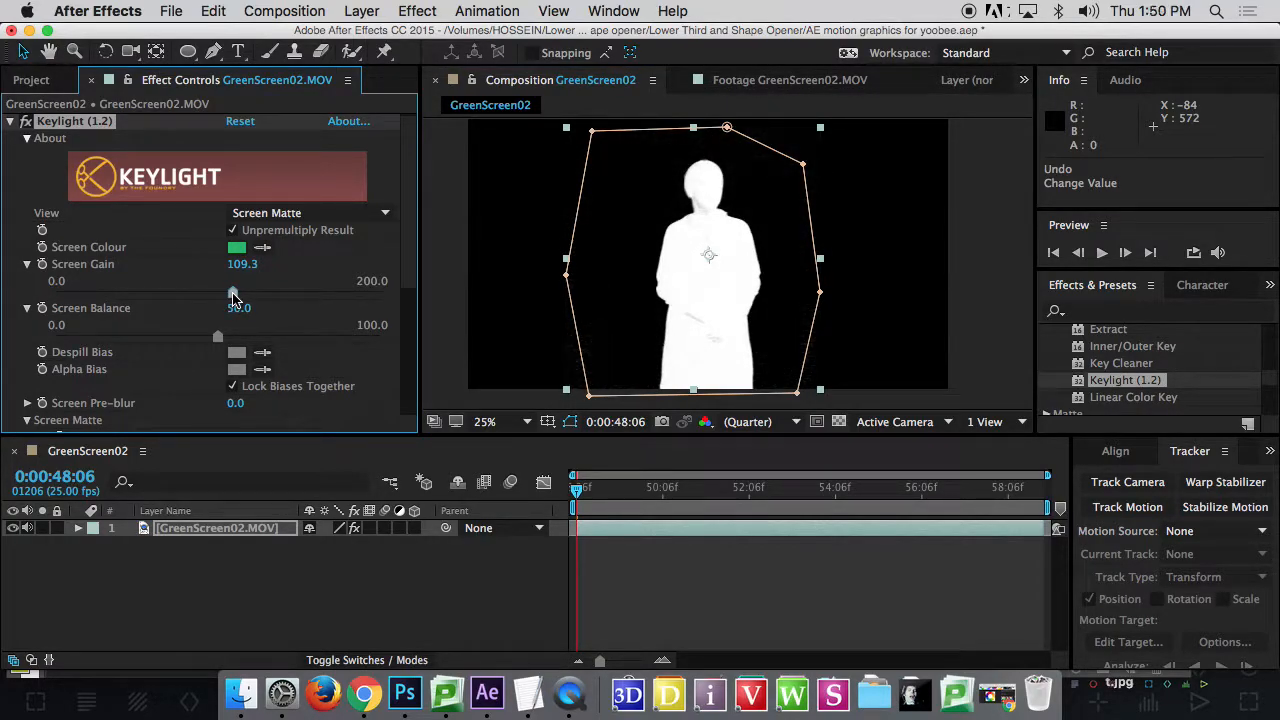
pyautogui.scroll(2, 735, 300)
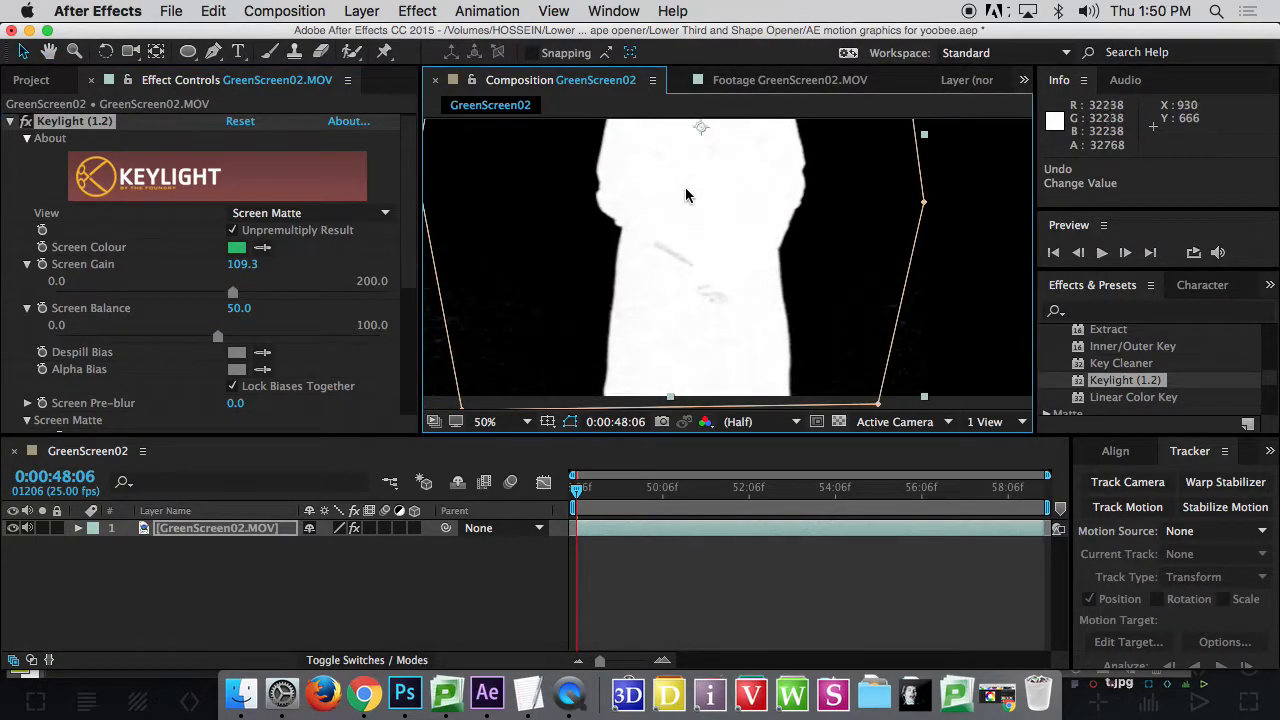
# - Examine the screen matte around the presenter's head, switch Keylight's View to Final Result, and check the keyed face and neck
pyautogui.scroll(3, 680, 225)
pyautogui.scroll(2, 676, 256)
pyautogui.scroll(3, 665, 205)
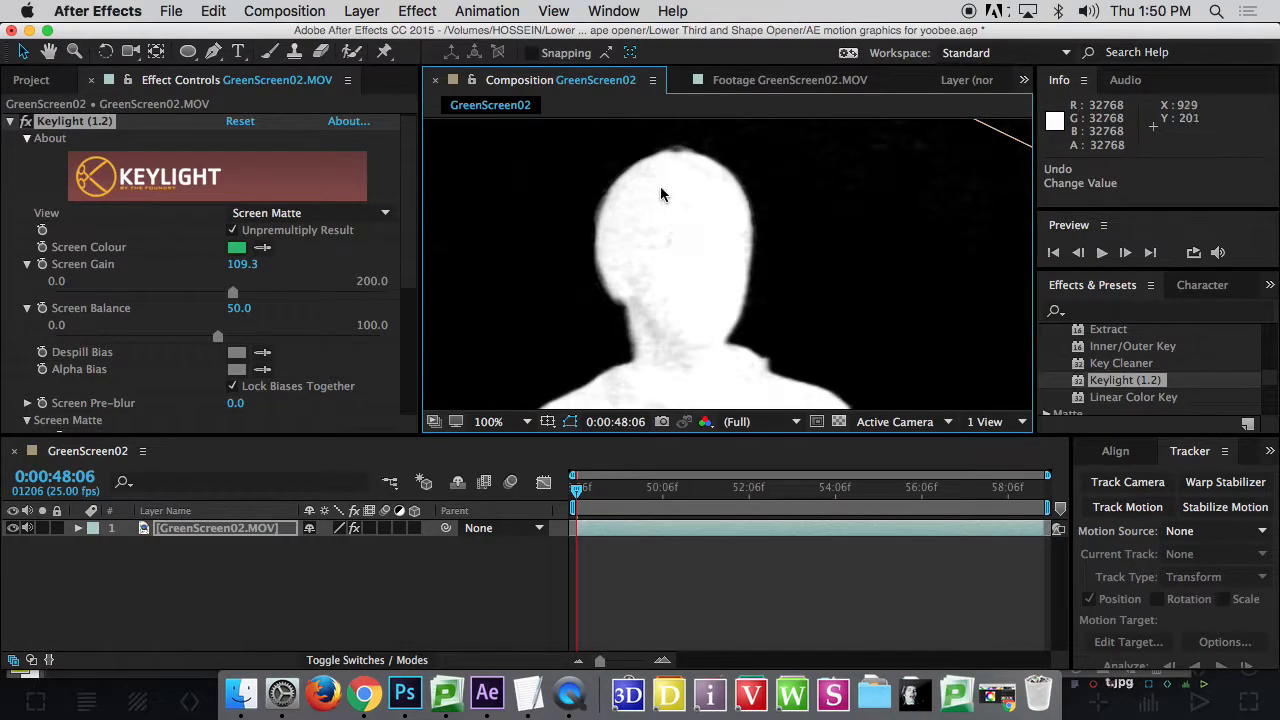
pyautogui.click(275, 213)
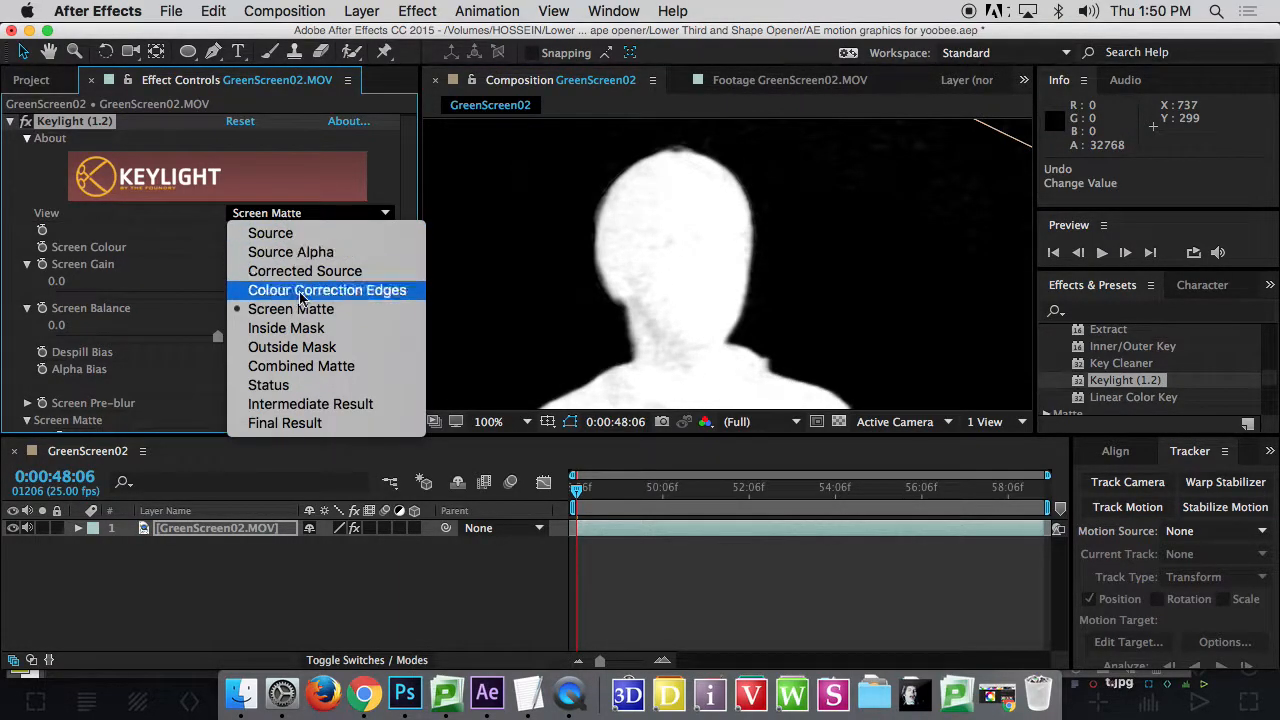
pyautogui.click(648, 365)
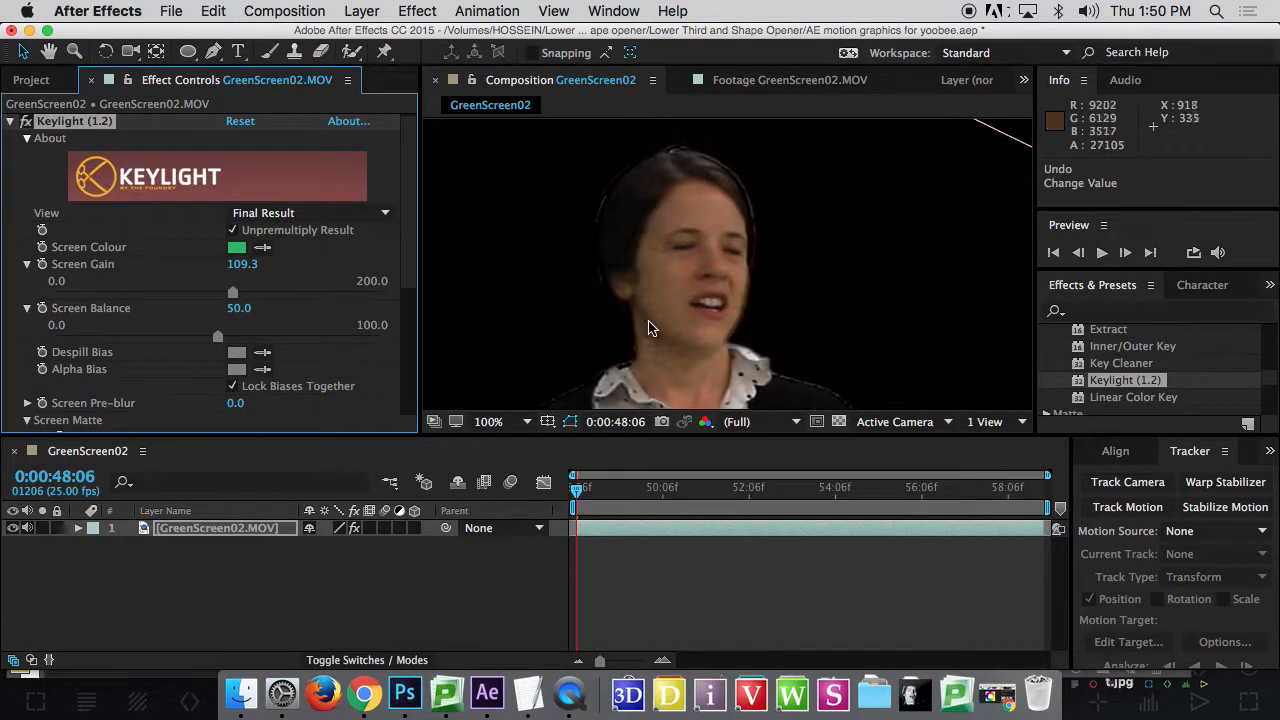
pyautogui.scroll(2, 655, 330)
pyautogui.scroll(1, 669, 206)
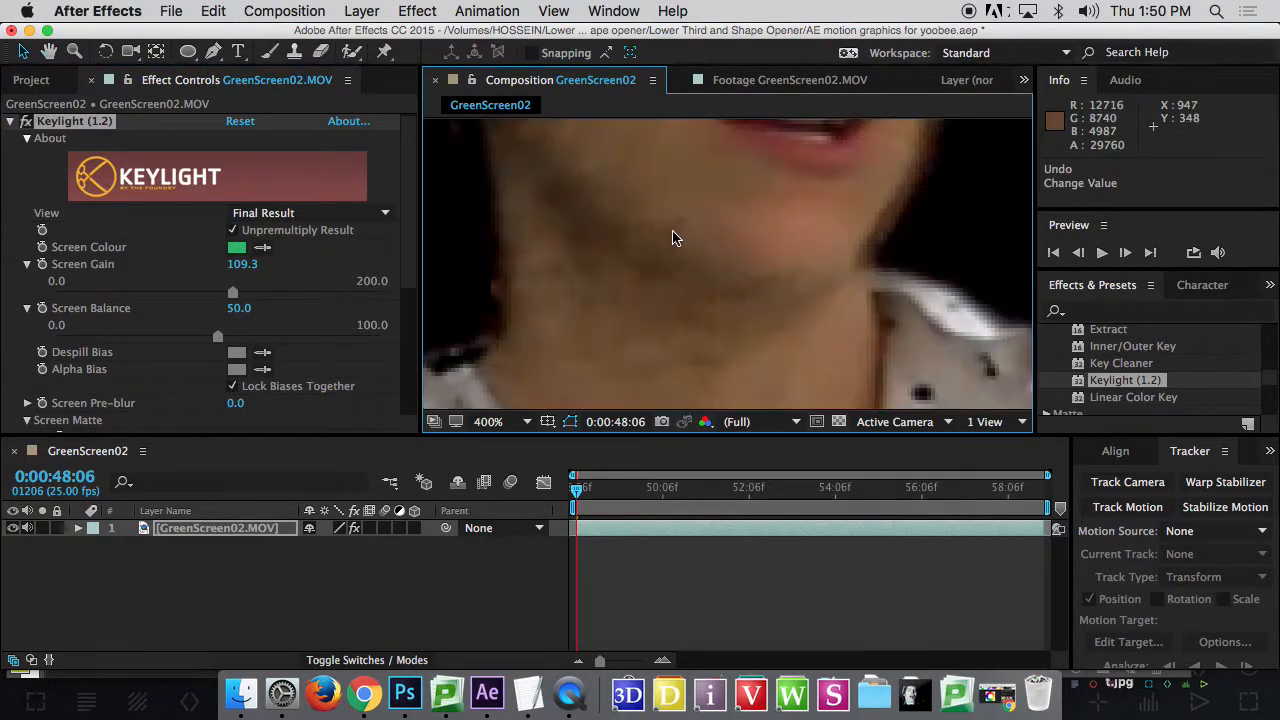
pyautogui.scroll(-2, 634, 300)
pyautogui.scroll(-1, 634, 300)
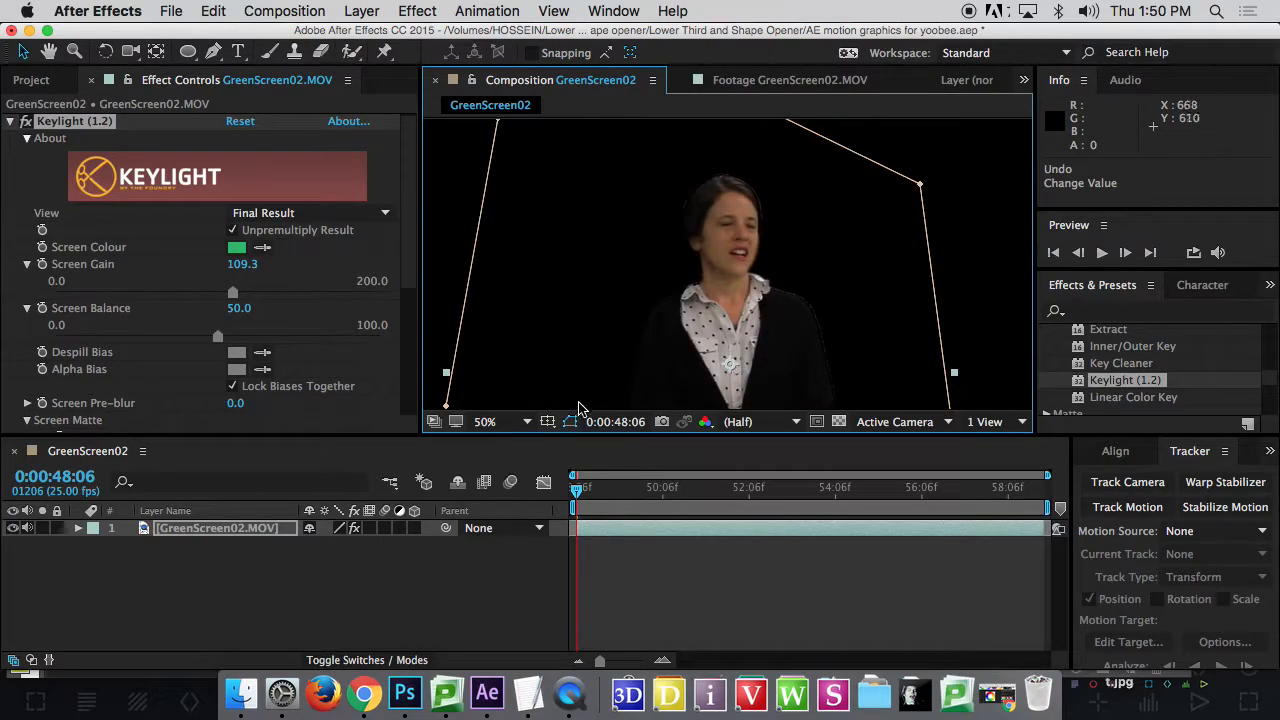
# - Move the current time to 0:00:49:06 and examine the keyed edges around the presenter's face and hair
pyautogui.moveTo(576, 490); pyautogui.dragTo(620, 497)
pyautogui.scroll(3, 749, 251)
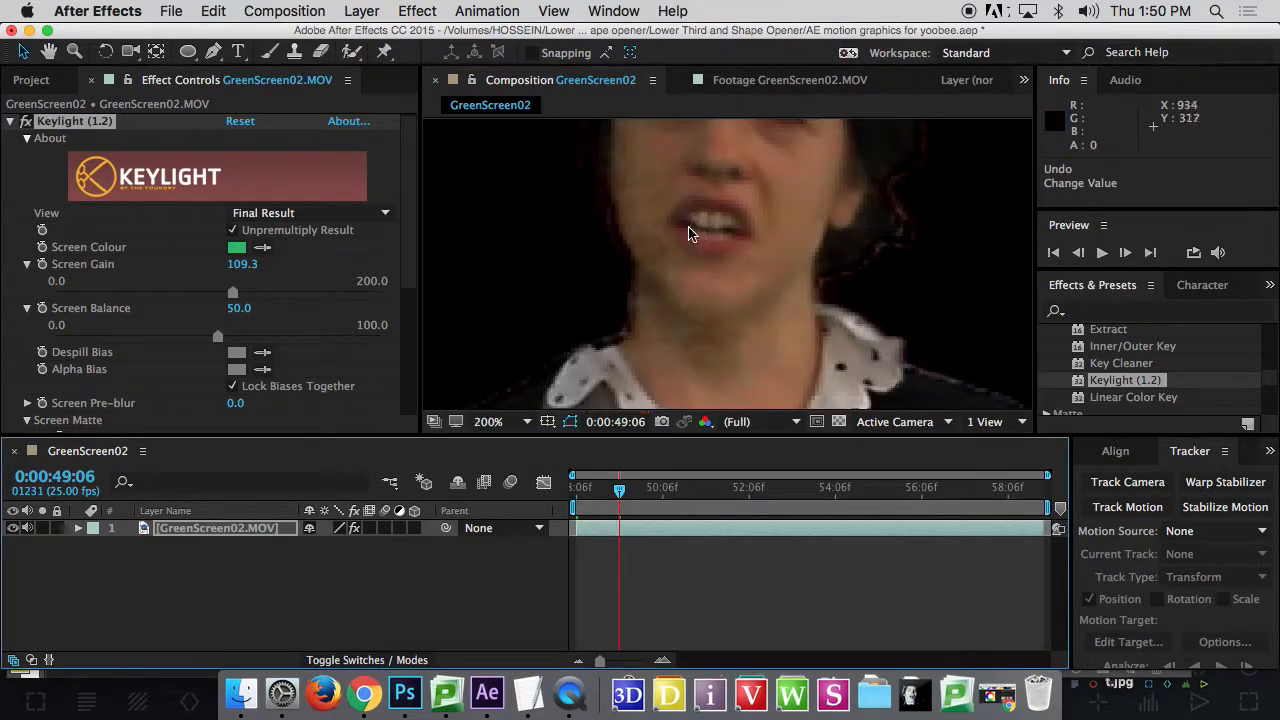
pyautogui.scroll(-1, 669, 271)
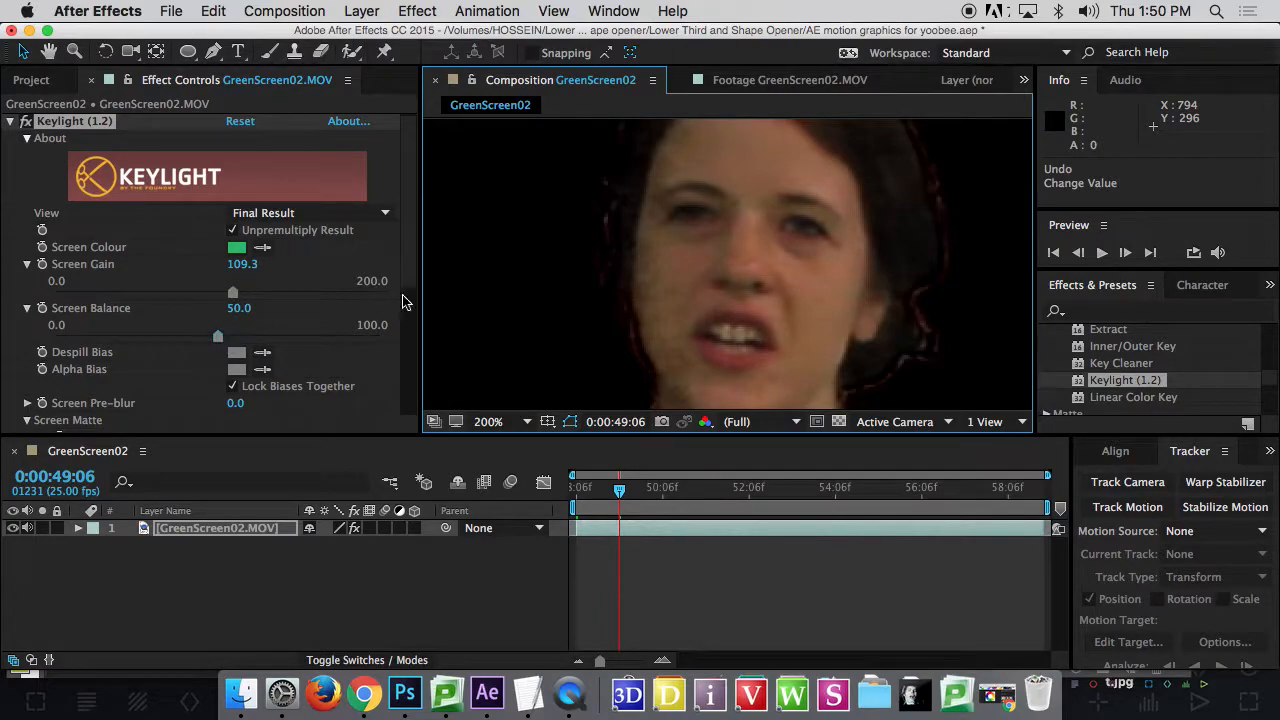
# - Switch Keylight's View back to Screen Matte and lower Screen Balance to 39.5 to clean the presenter's silhouette
pyautogui.click(320, 214)
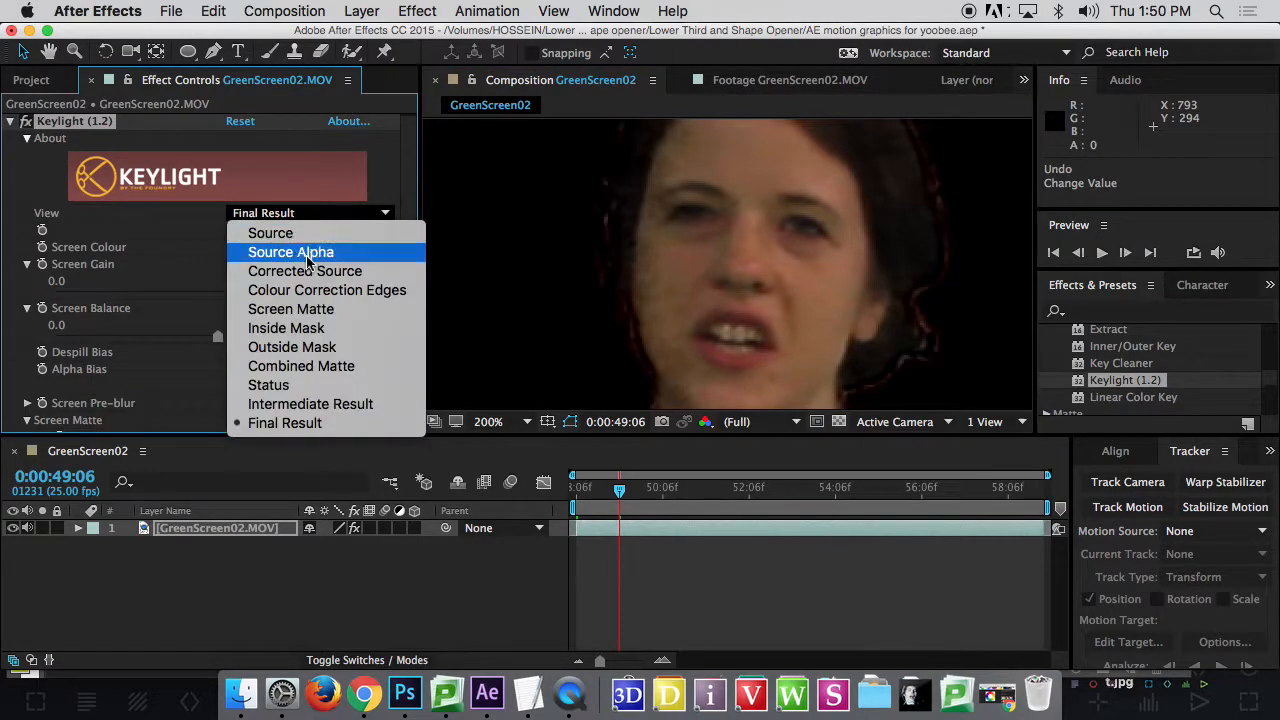
pyautogui.click(310, 310)
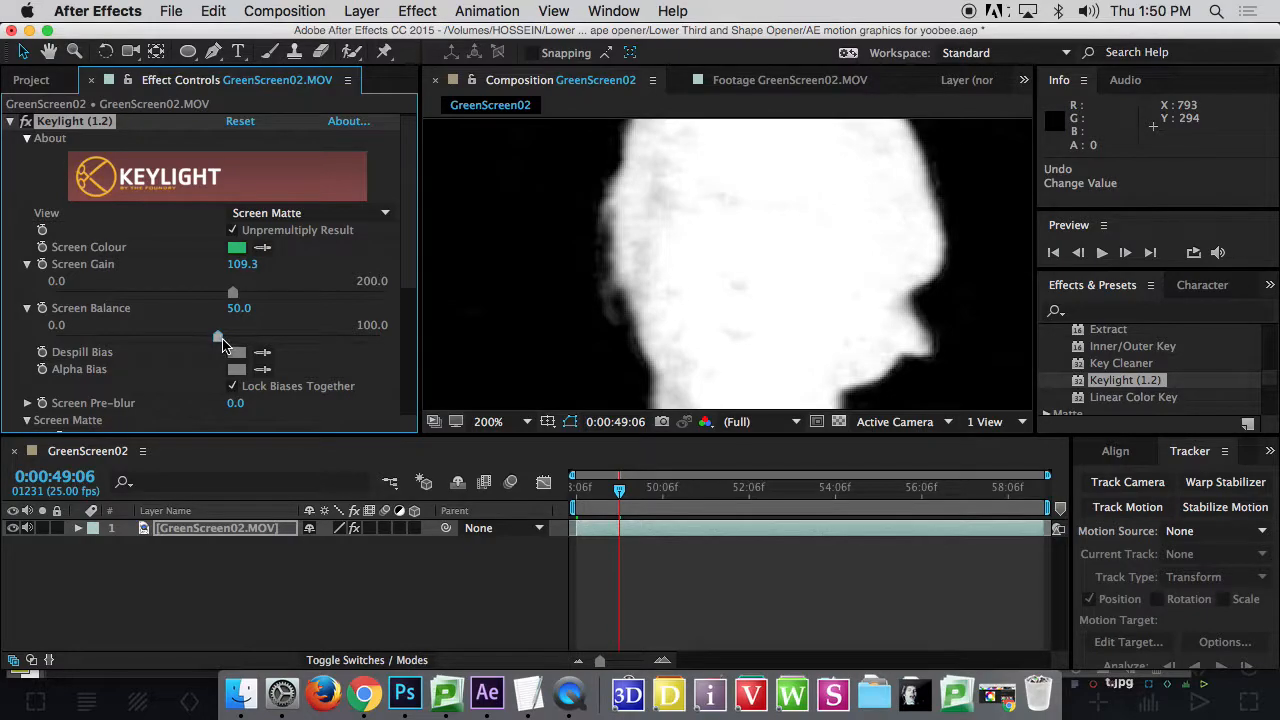
pyautogui.moveTo(226, 343)
pyautogui.mouseDown()
pyautogui.moveTo(250, 345)
pyautogui.moveTo(192, 348)
pyautogui.moveTo(230, 350)
pyautogui.mouseUp()
pyautogui.scroll(-2, 643, 214)
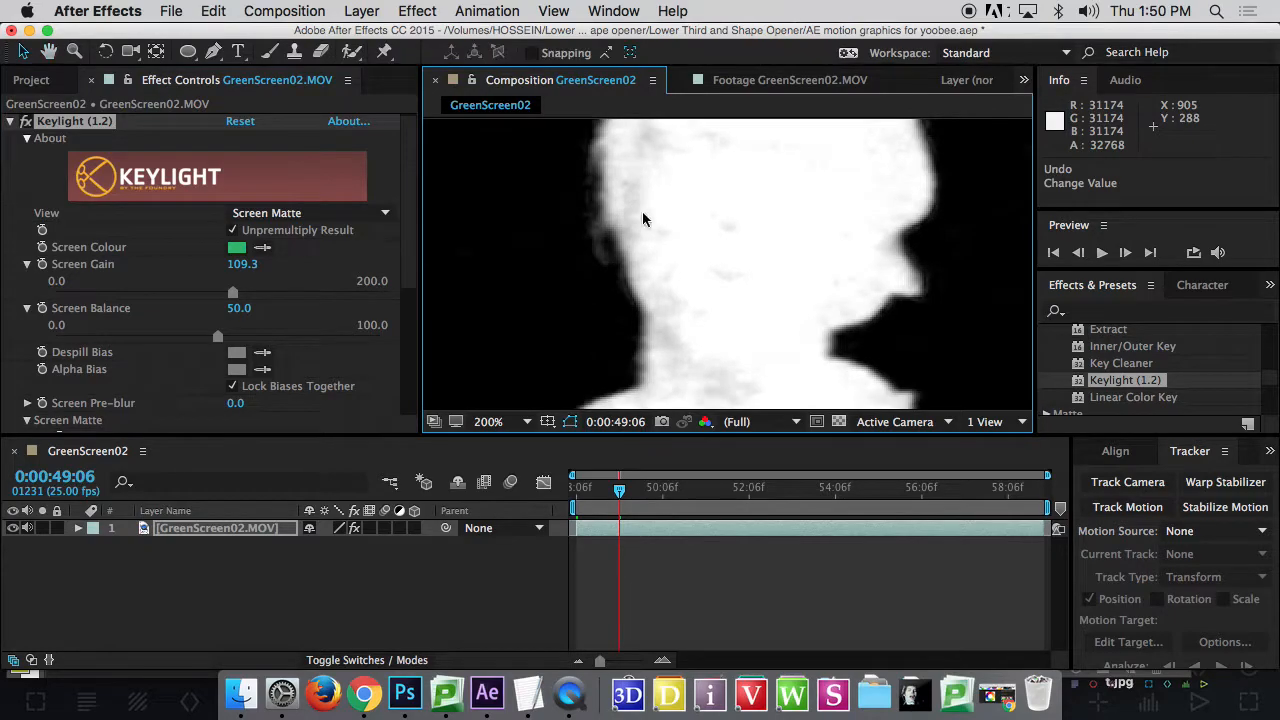
pyautogui.moveTo(222, 333); pyautogui.dragTo(190, 347)
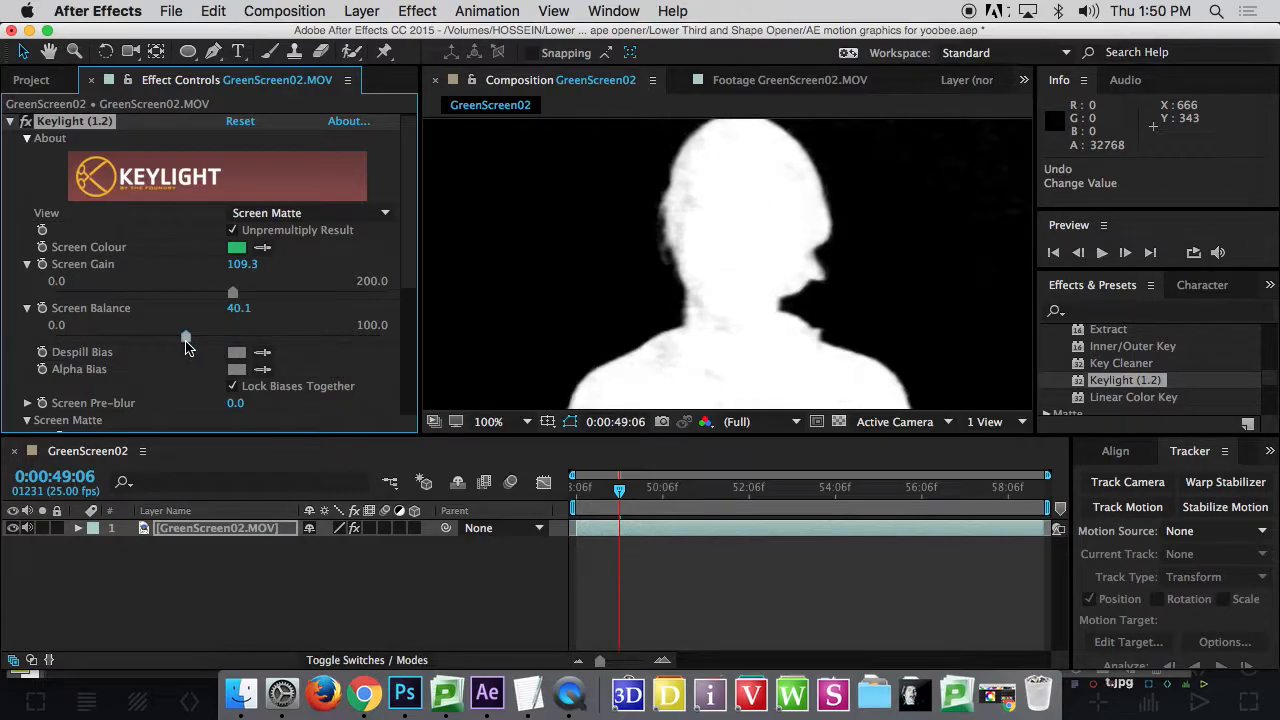
pyautogui.scroll(-4, 760, 280)
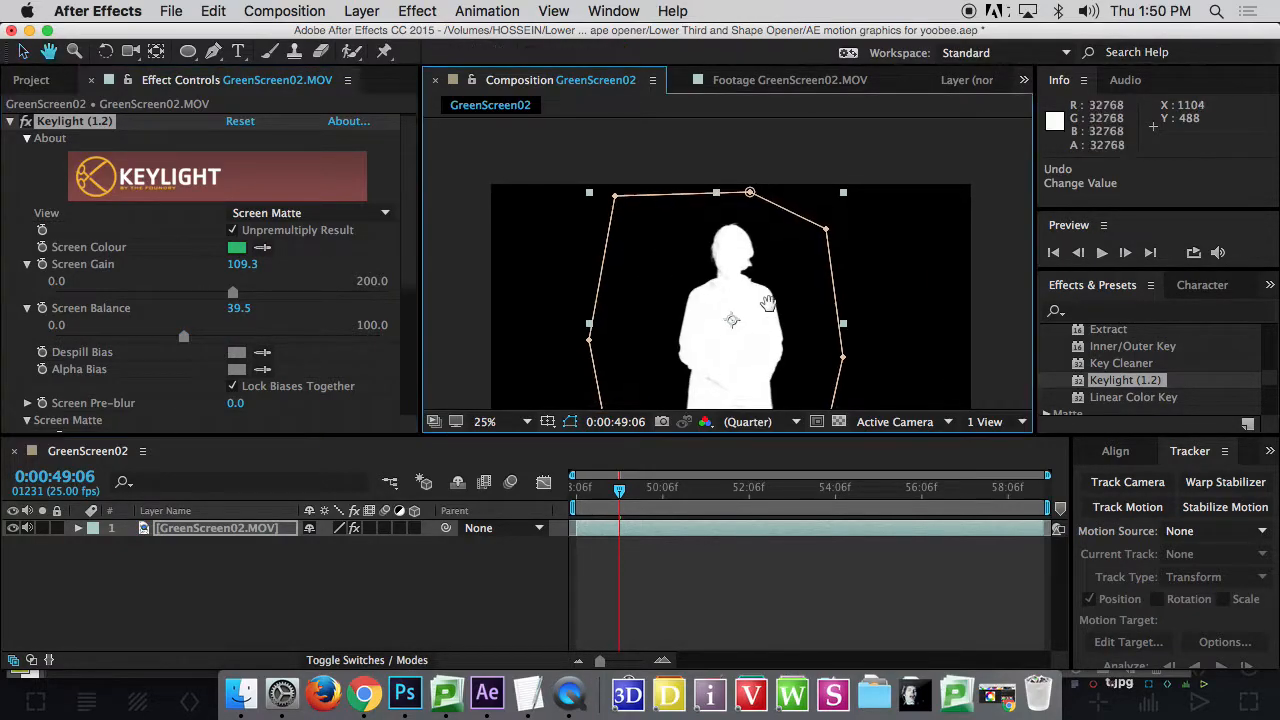
# - Expand Clip Black and Clip White under Screen Matte, and lower Clip White to 90.2 to remove grey areas inside the silhouette
pyautogui.scroll(4, 775, 262)
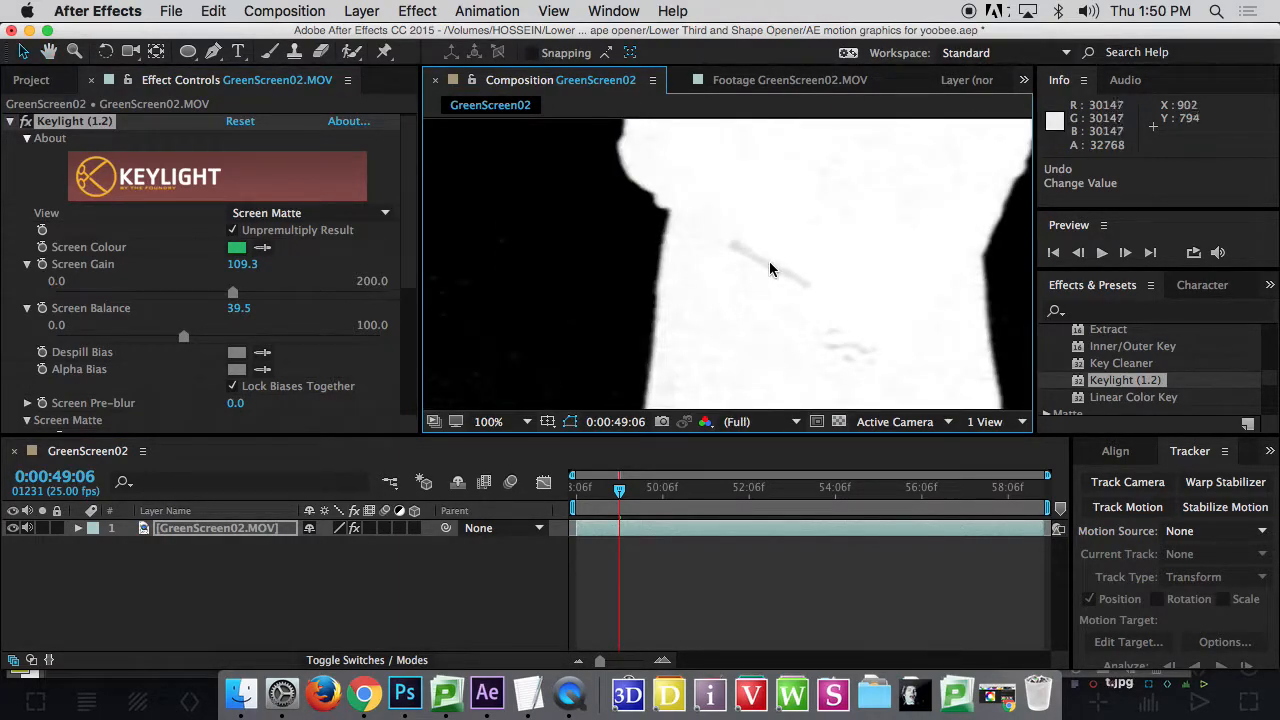
pyautogui.scroll(-5, 200, 320)
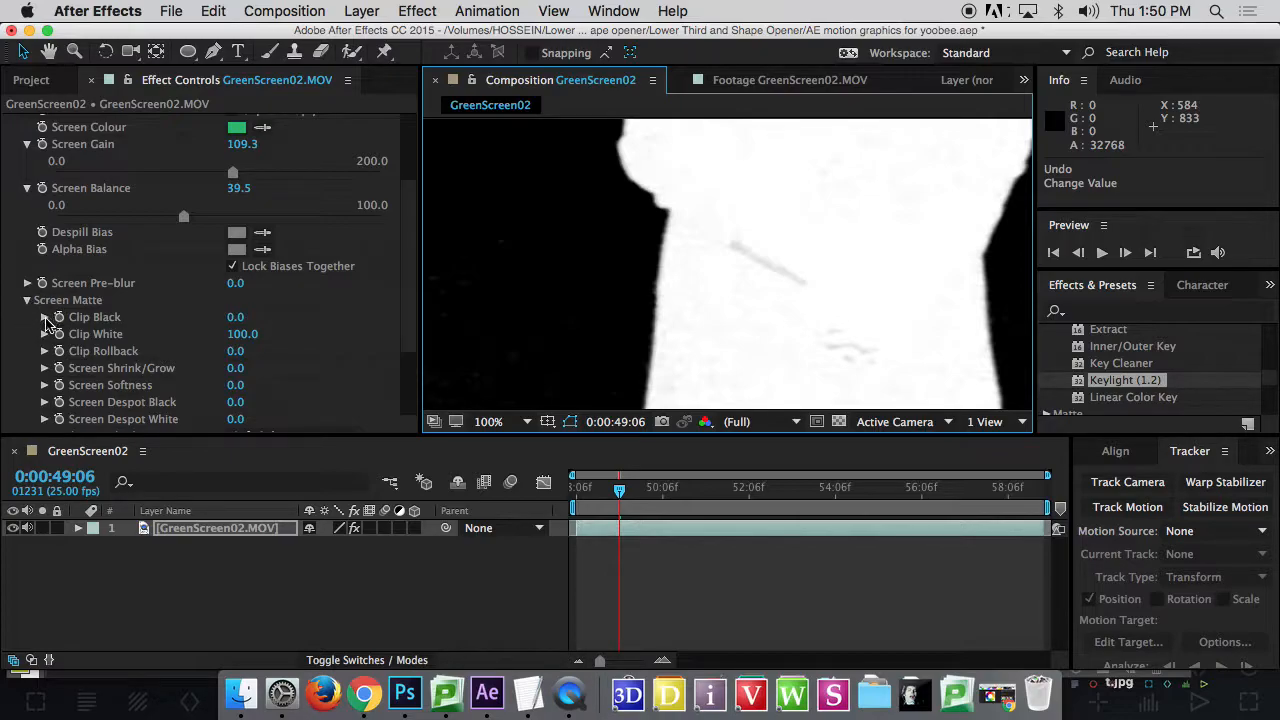
pyautogui.click(44, 317)
pyautogui.click(44, 361)
pyautogui.moveTo(76, 345); pyautogui.dragTo(16, 343)
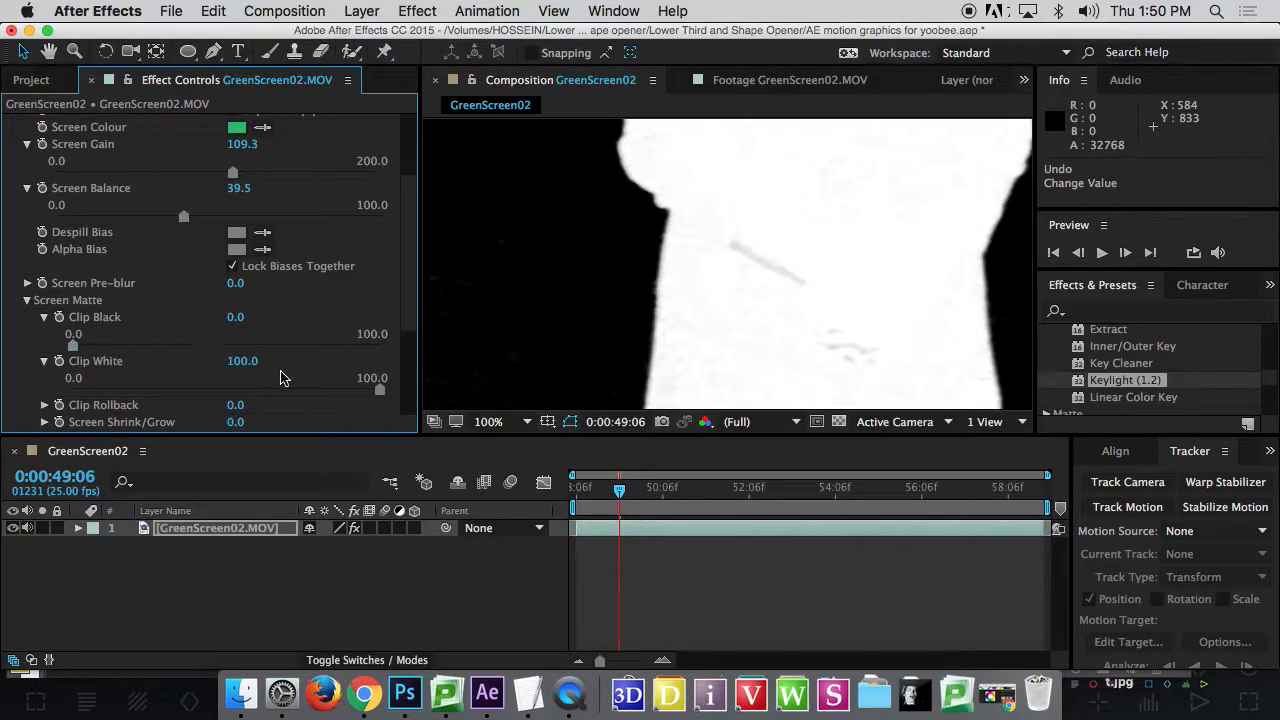
pyautogui.scroll(-4, 563, 303)
pyautogui.scroll(2, 448, 362)
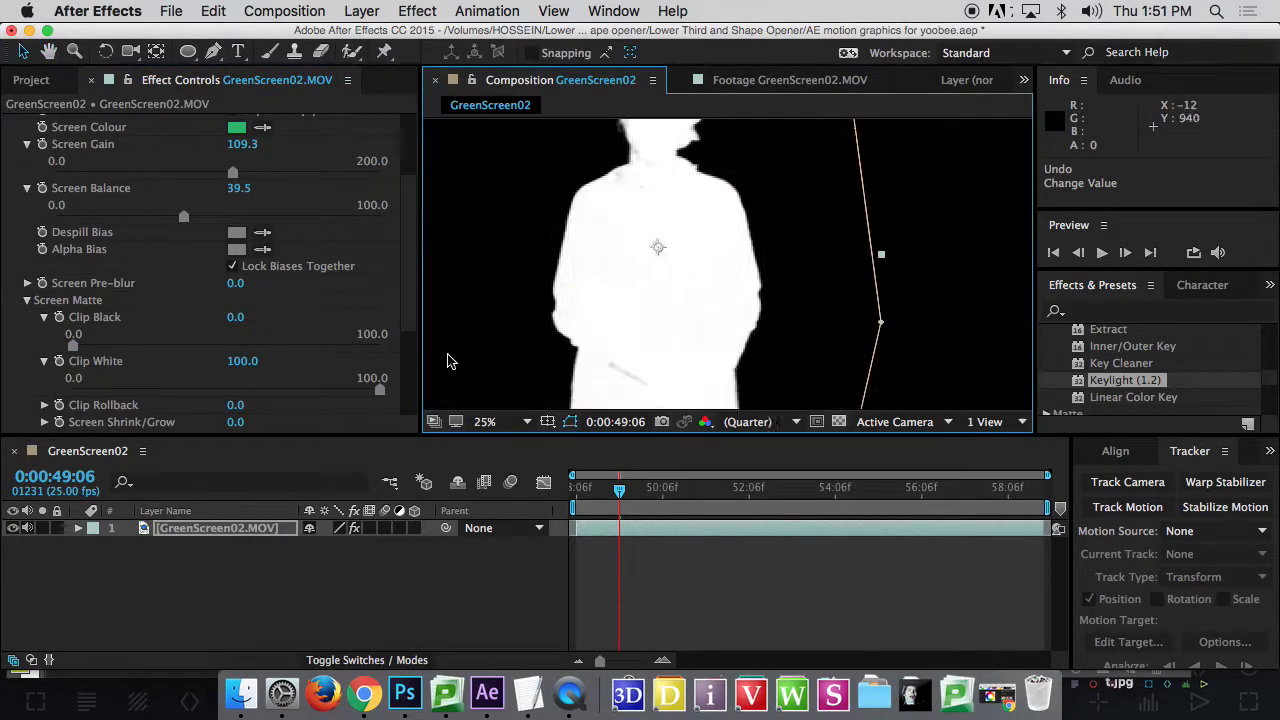
pyautogui.moveTo(380, 390); pyautogui.dragTo(358, 395)
pyautogui.scroll(1, 651, 260)
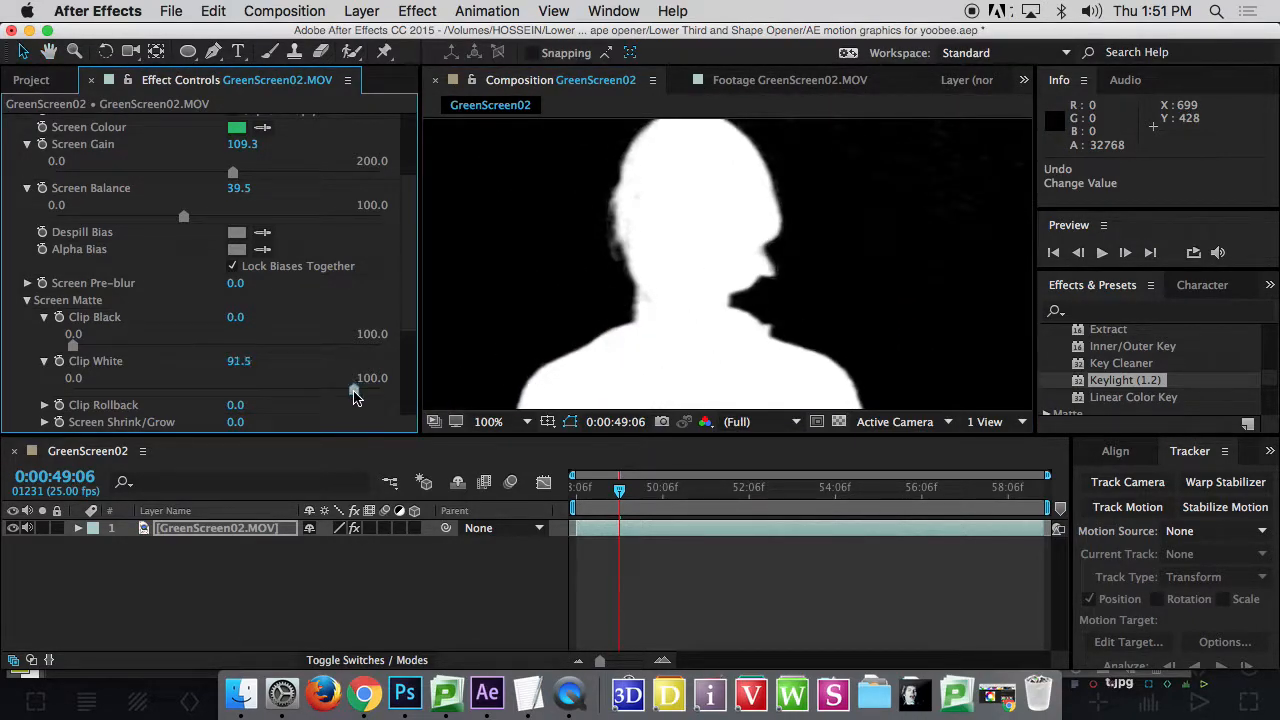
pyautogui.scroll(-3, 714, 397)
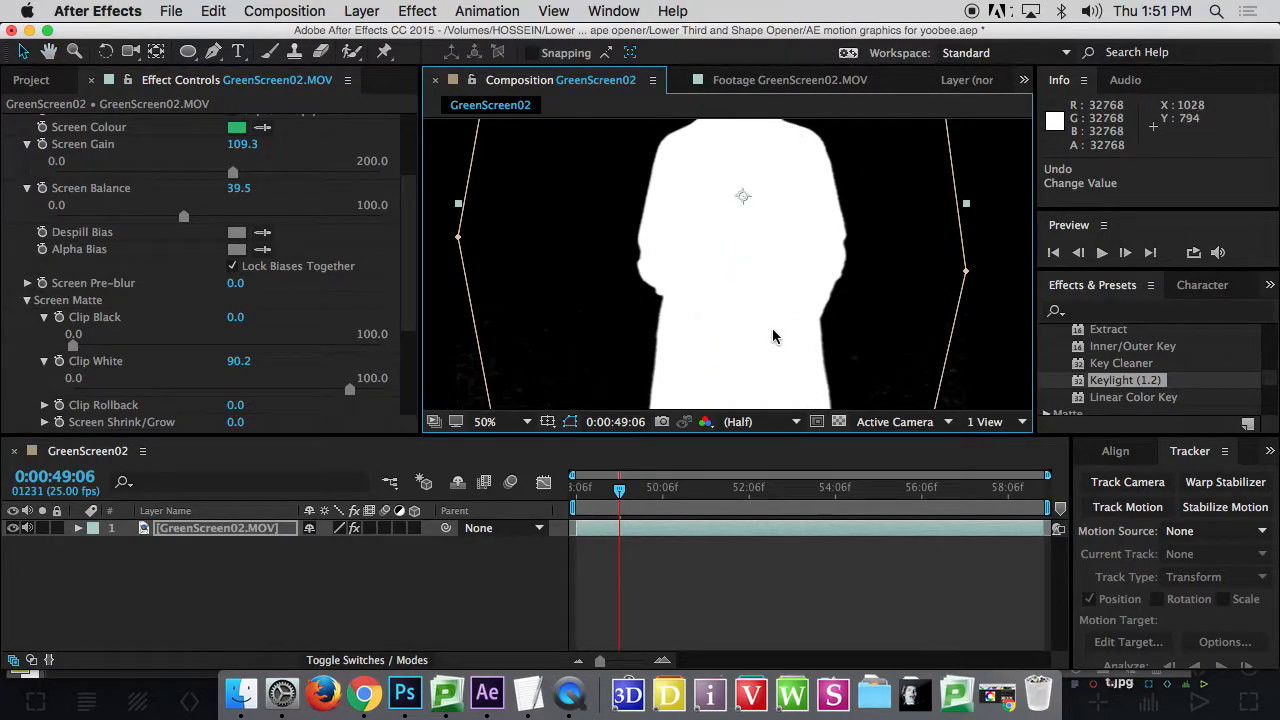
# - Deselect the clip layer and review the whole matte and the Keylight settings
pyautogui.scroll(-2, 750, 240)
pyautogui.scroll(2, 758, 263)
pyautogui.scroll(-2, 758, 263)
pyautogui.press('F2')
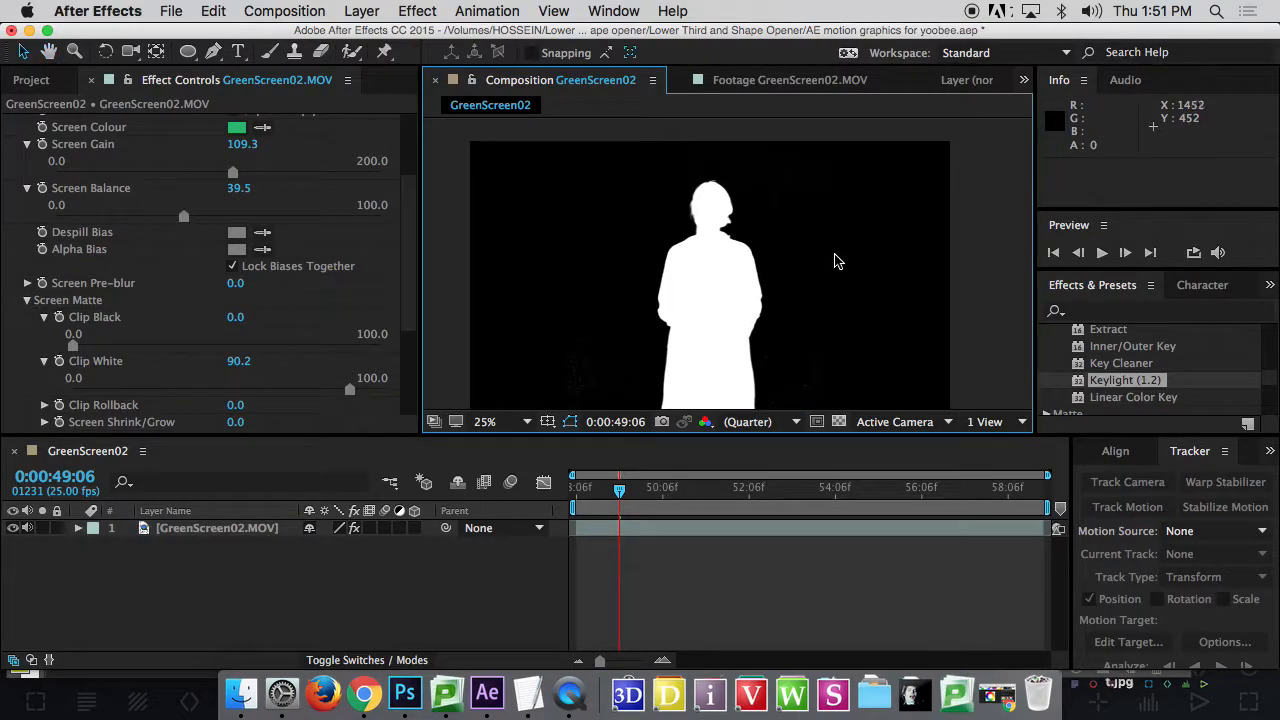
pyautogui.scroll(3, 347, 218)
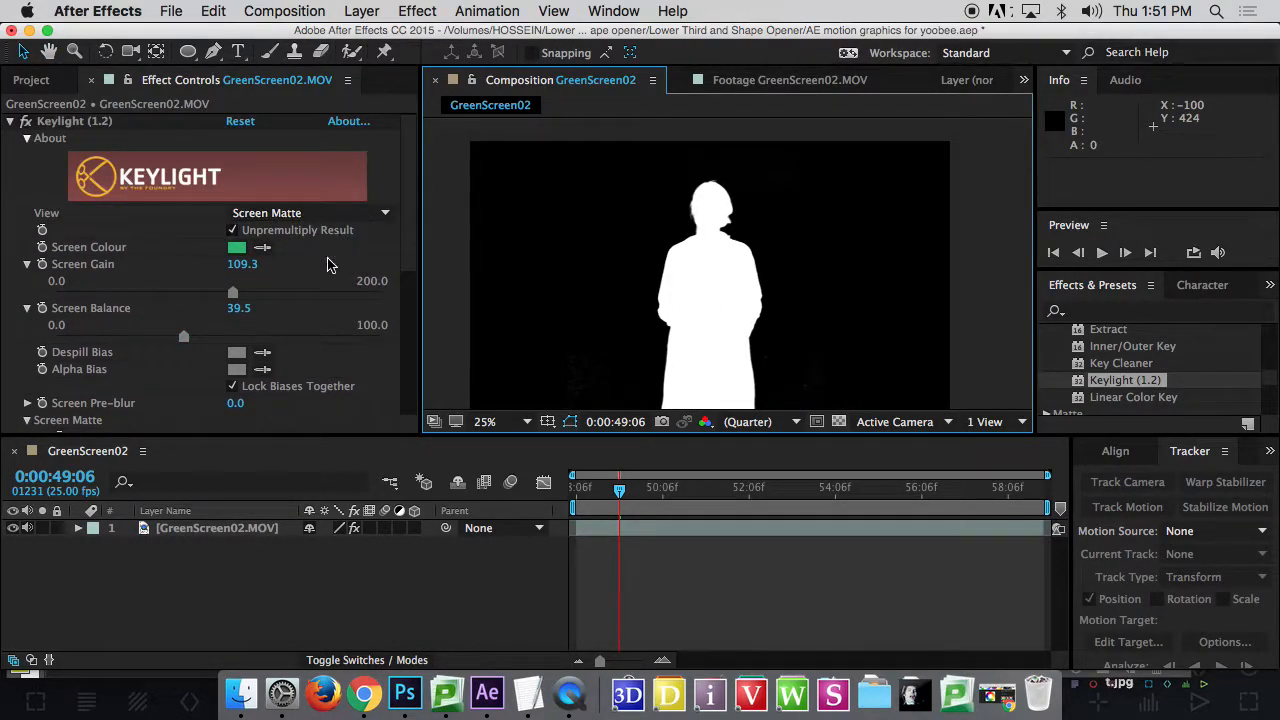
pyautogui.scroll(-5, 325, 280)
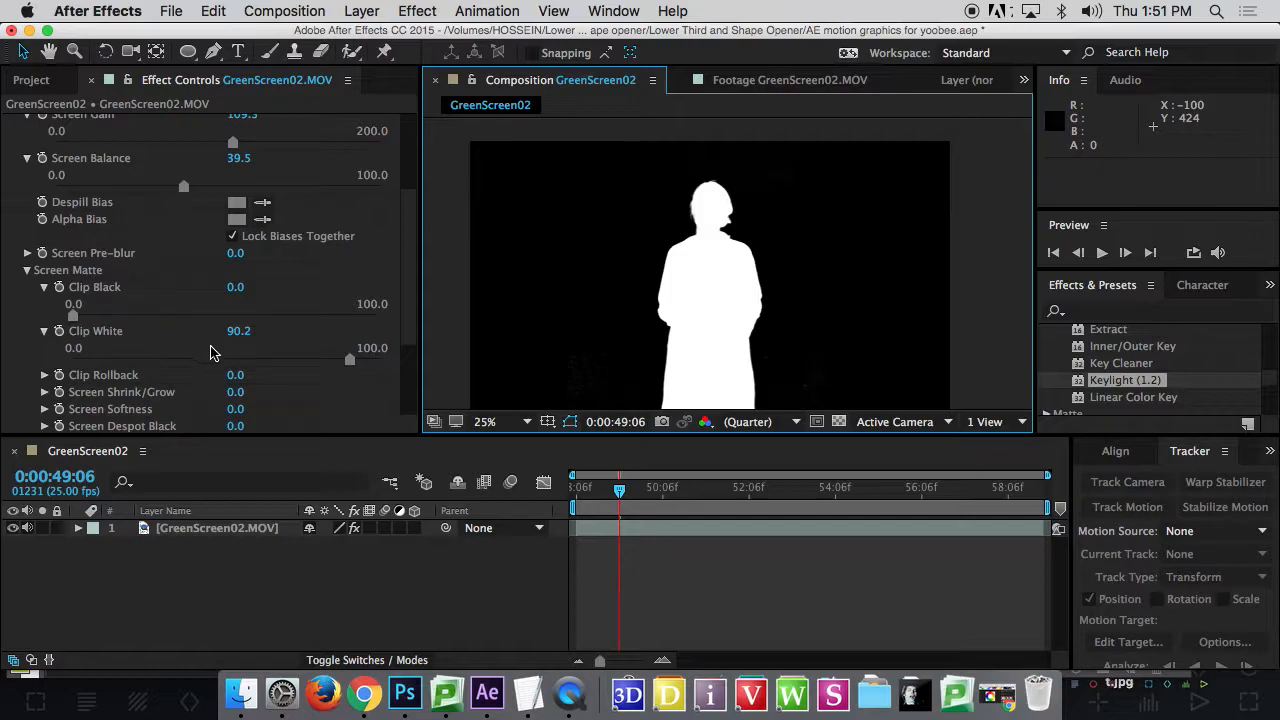
pyautogui.scroll(1, 330, 252)
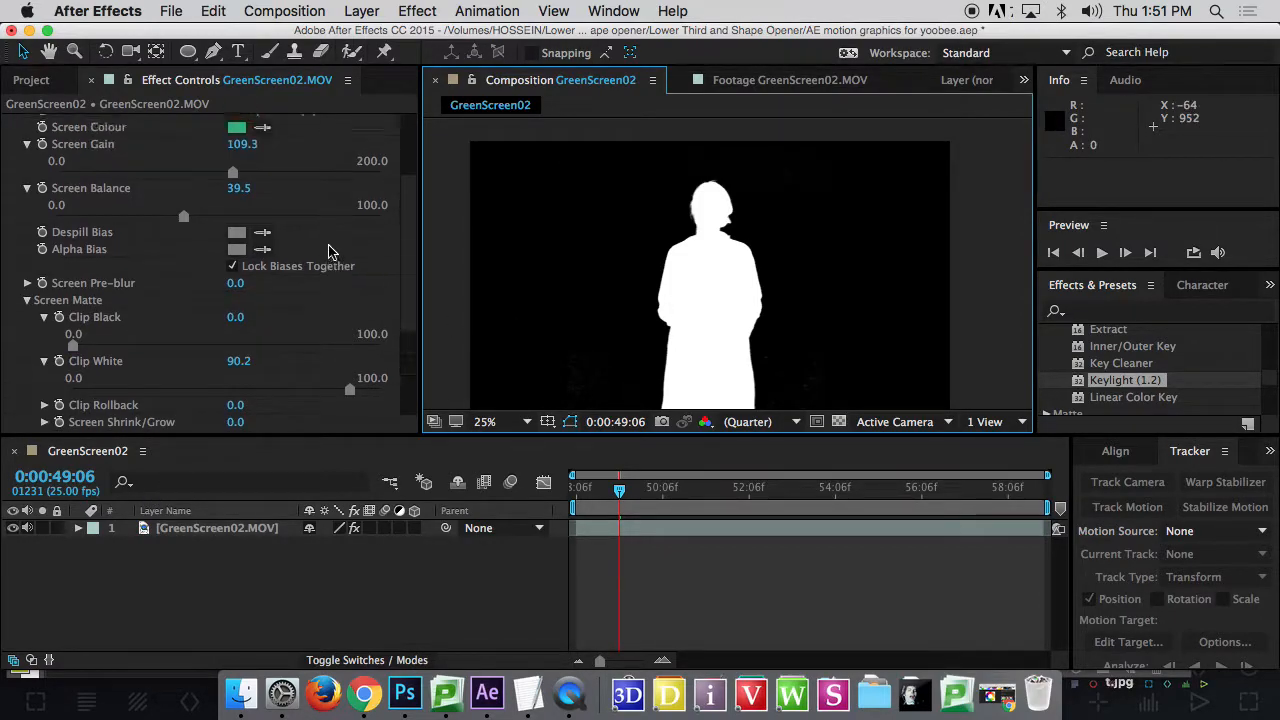
pyautogui.scroll(4, 330, 252)
# - Set Keylight's View to Final Result and deselect the layer to show the keyed presenter without the mask outline
pyautogui.click(328, 214)
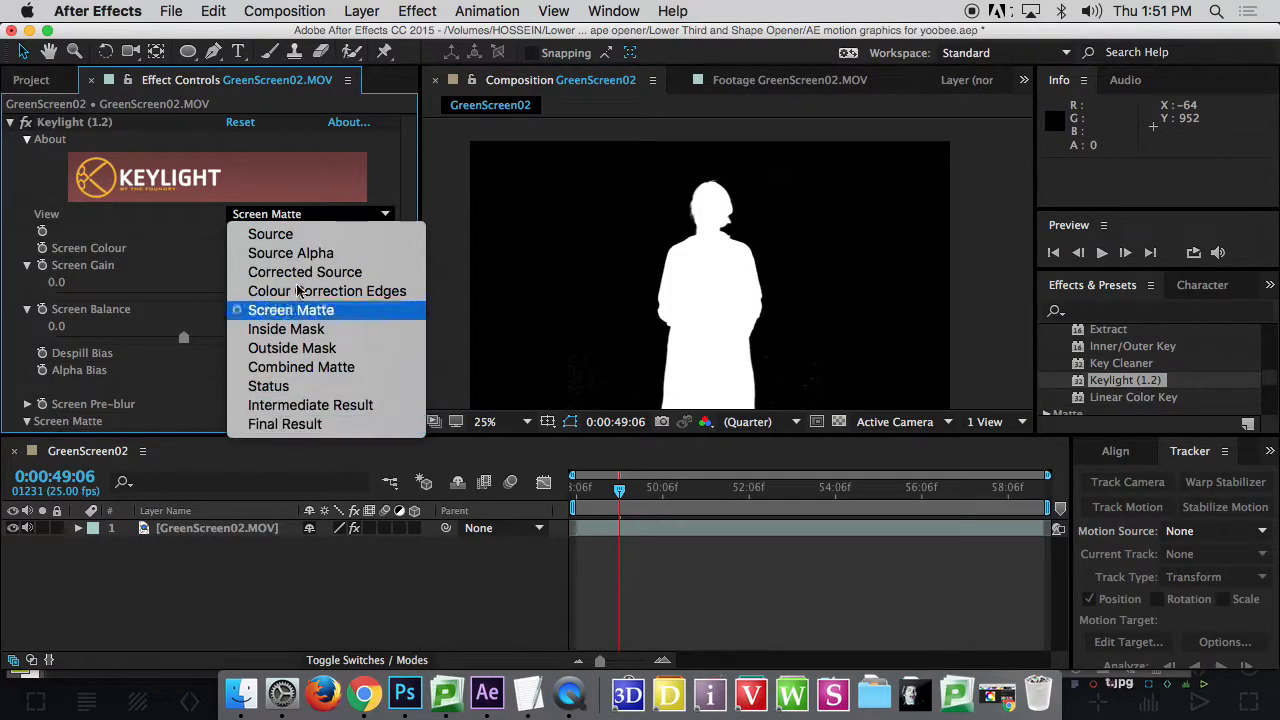
pyautogui.click(281, 216)
pyautogui.click(281, 216)
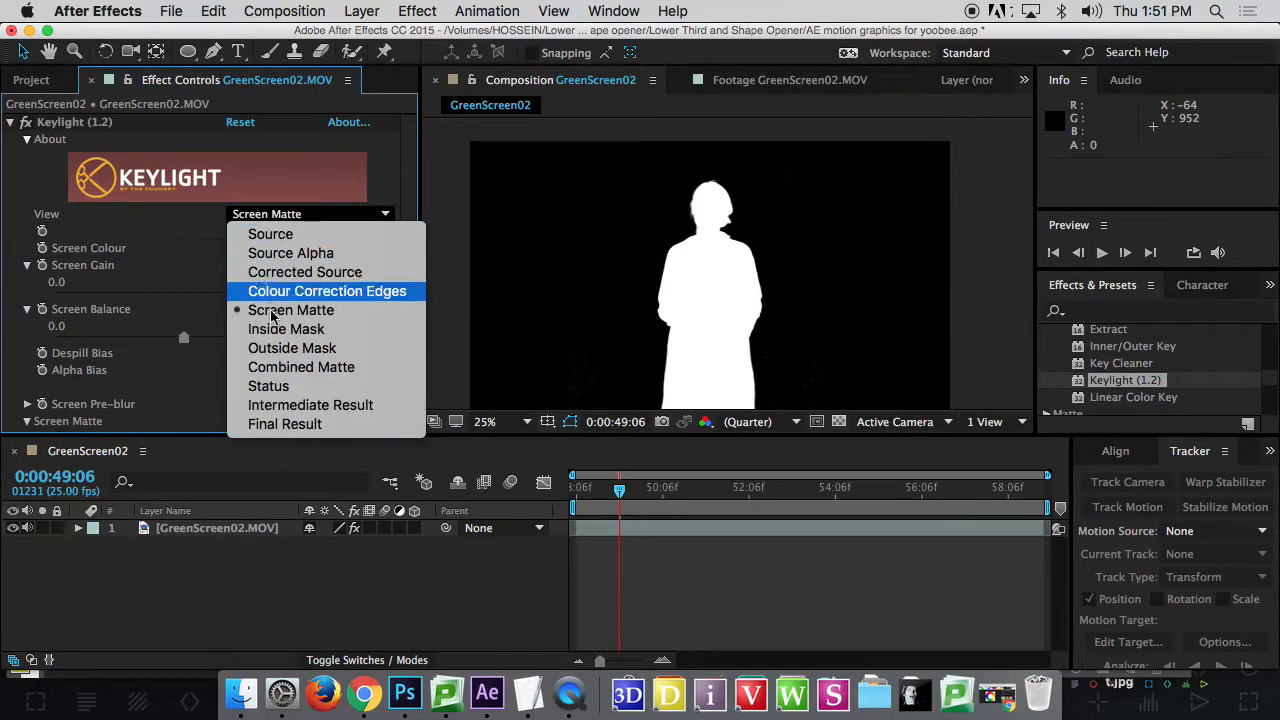
pyautogui.click(282, 424)
pyautogui.moveTo(838, 272); pyautogui.dragTo(812, 248)
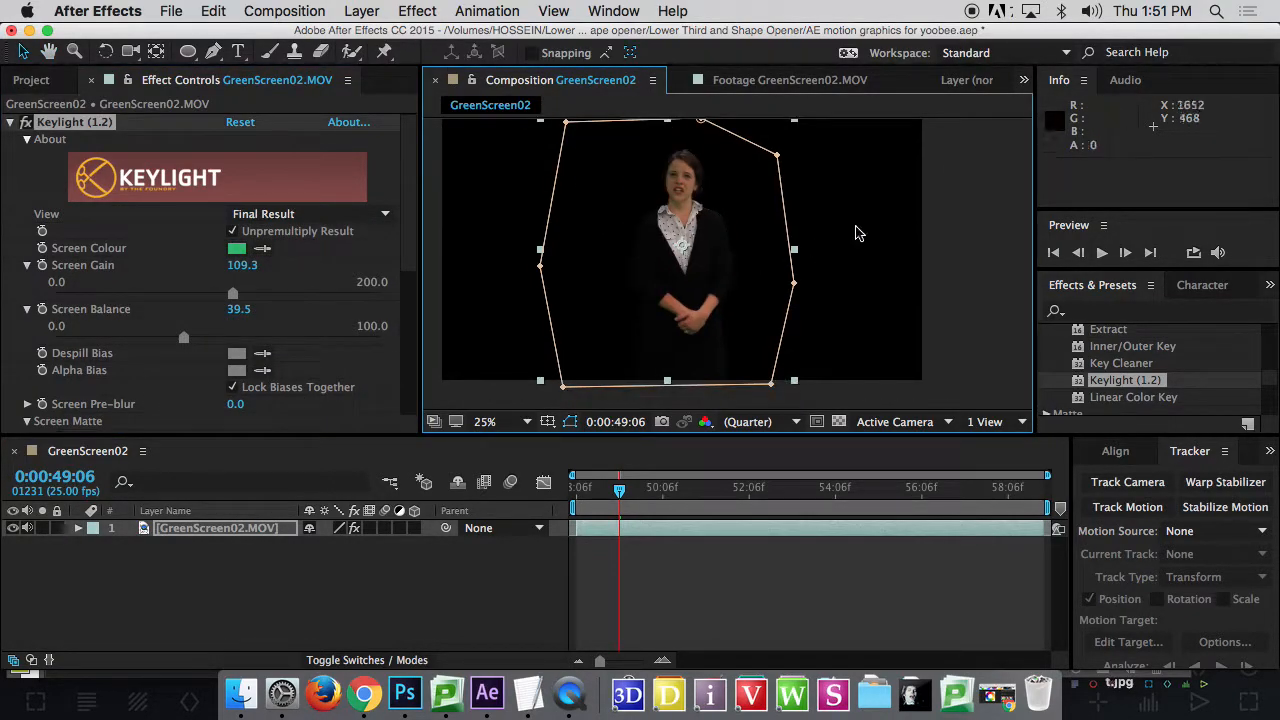
pyautogui.click(943, 229)
# - Return the current time to 0:00:48:06 and play a preview of the keyed clip
pyautogui.moveTo(640, 495); pyautogui.dragTo(486, 480)
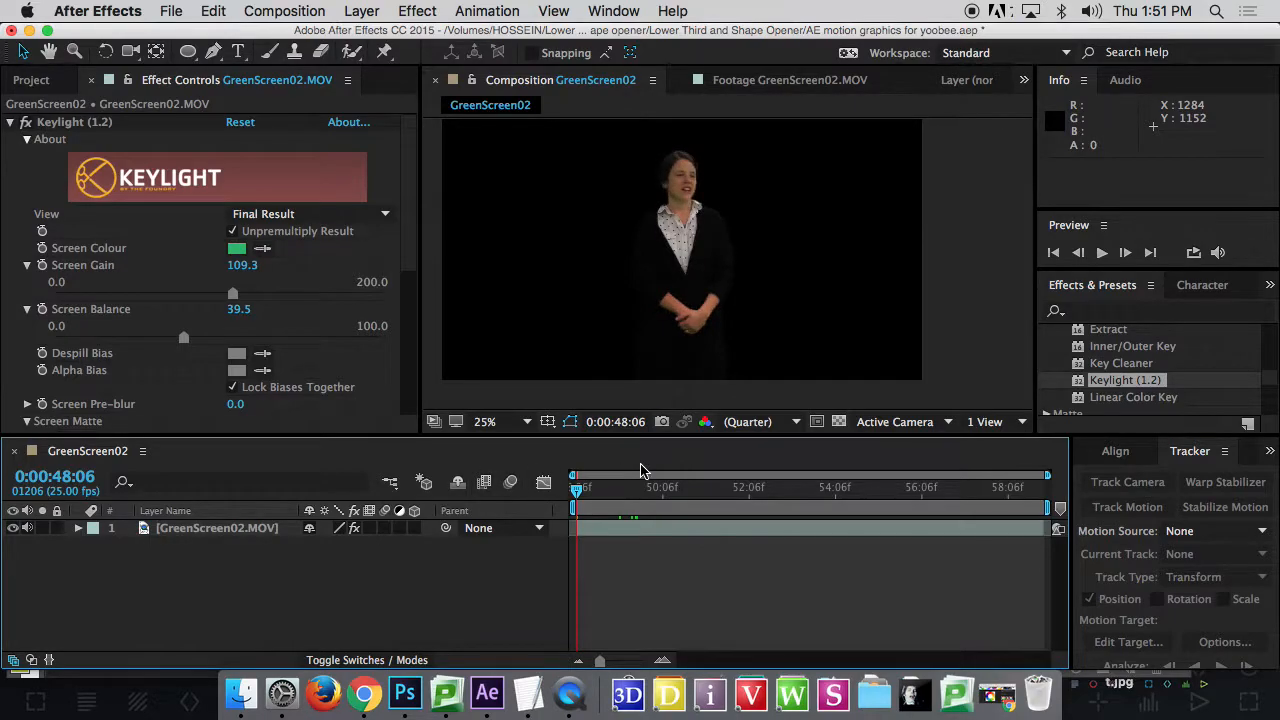
pyautogui.press('space')
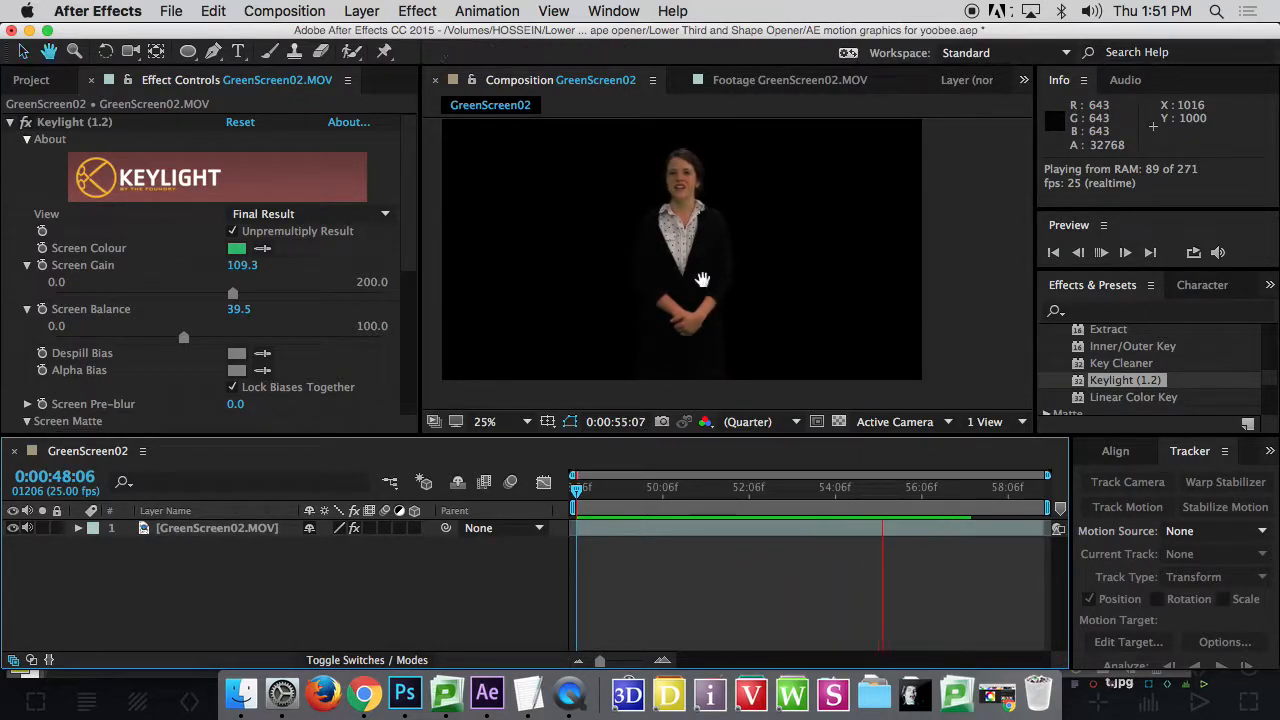
pyautogui.press('space')
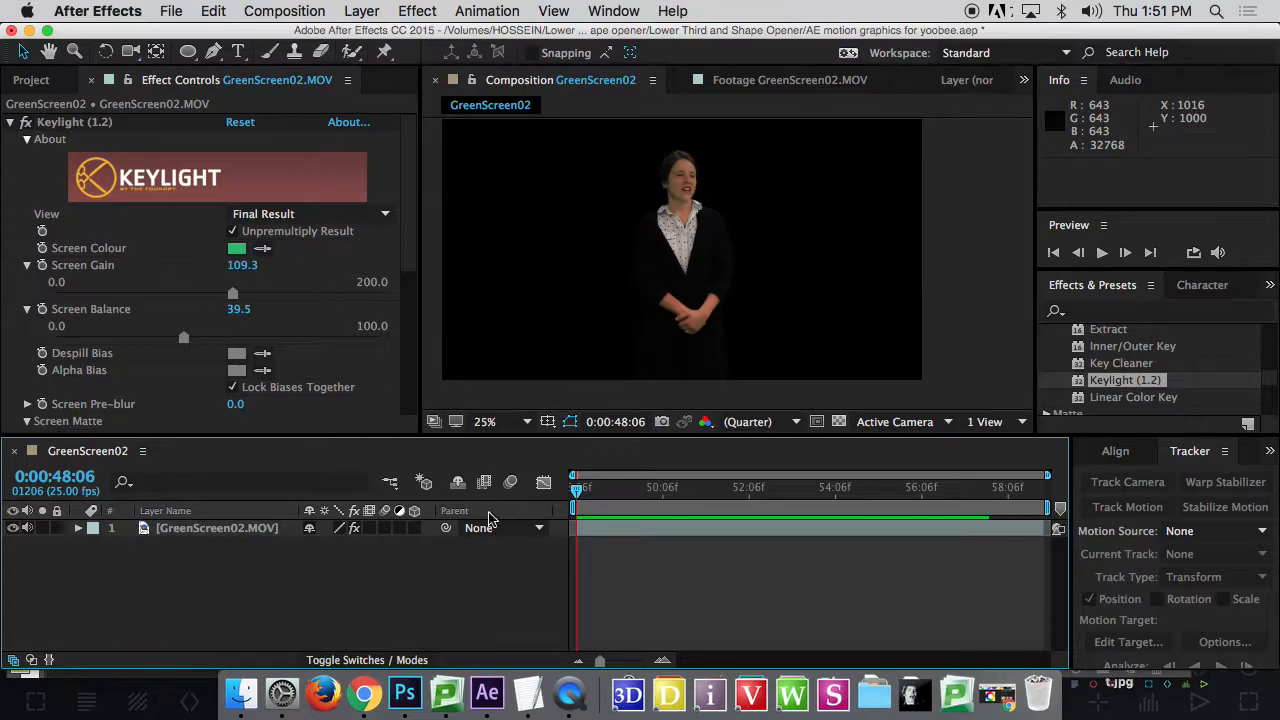
# - Switch to Finder and preview the Zoo TShirt.jpg image as a possible background
pyautogui.click(240, 693)
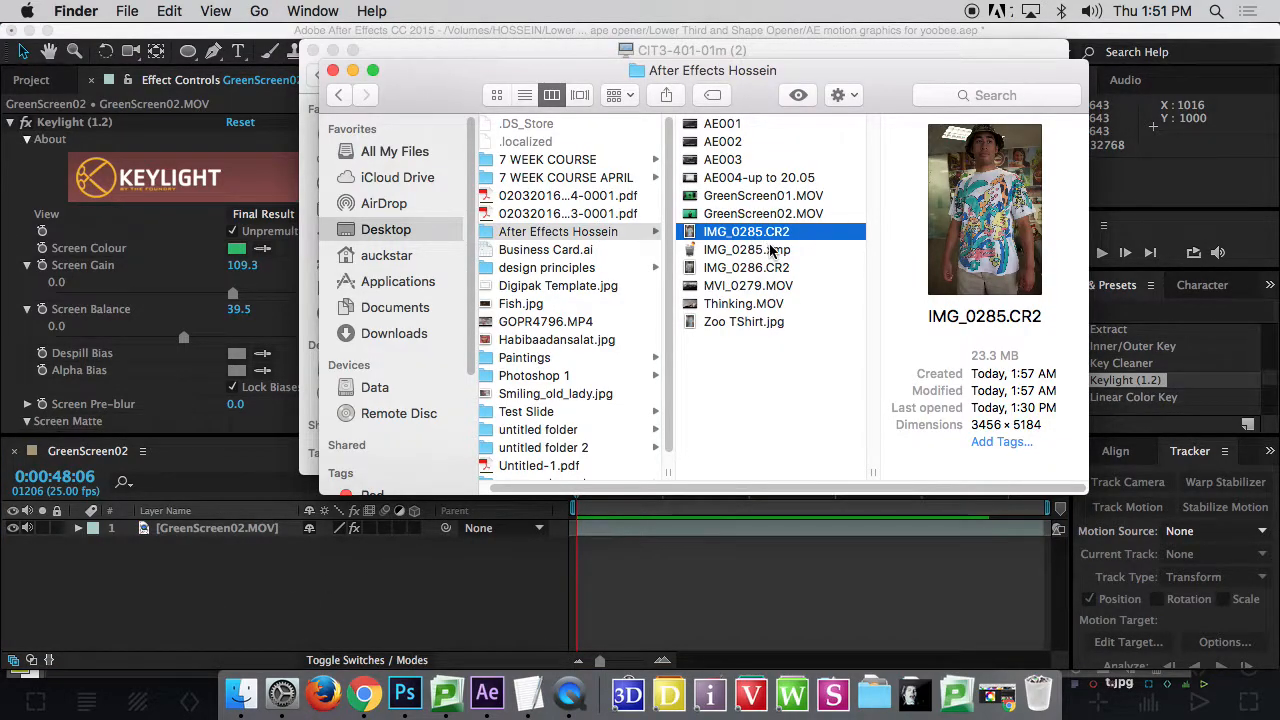
pyautogui.moveTo(762, 237); pyautogui.dragTo(232, 581)
pyautogui.click(762, 323)
pyautogui.press('space')
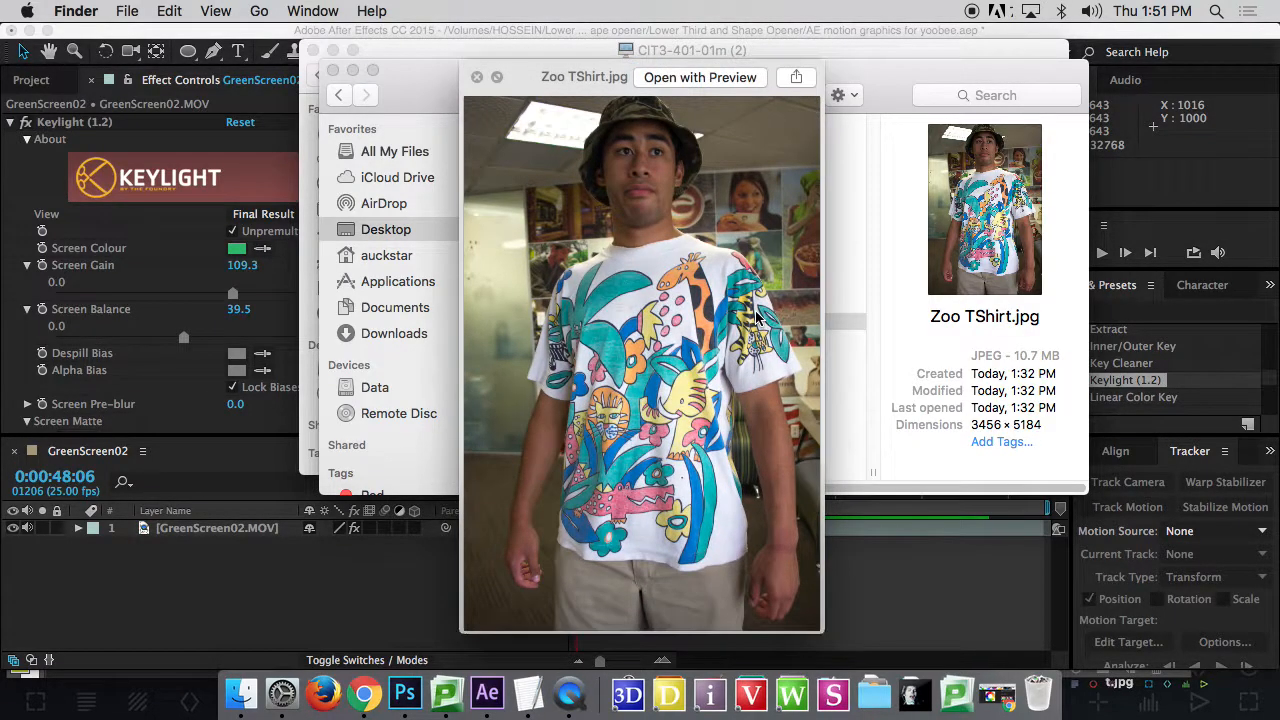
pyautogui.press('space')
# - Show the After Effects project's contents and import Zoo TShirt.jpg from Finder into the project
pyautogui.moveTo(724, 323); pyautogui.dragTo(150, 607)
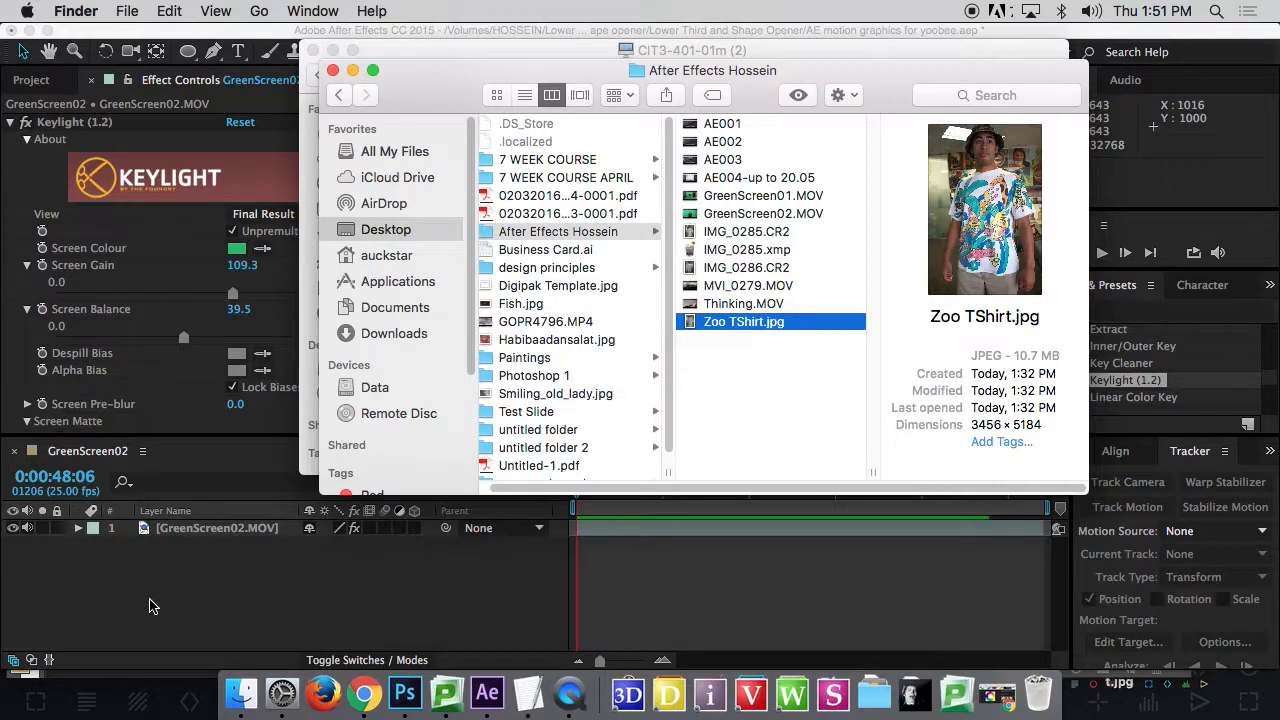
pyautogui.click(25, 92)
pyautogui.click(33, 80)
pyautogui.press('super+Tab')
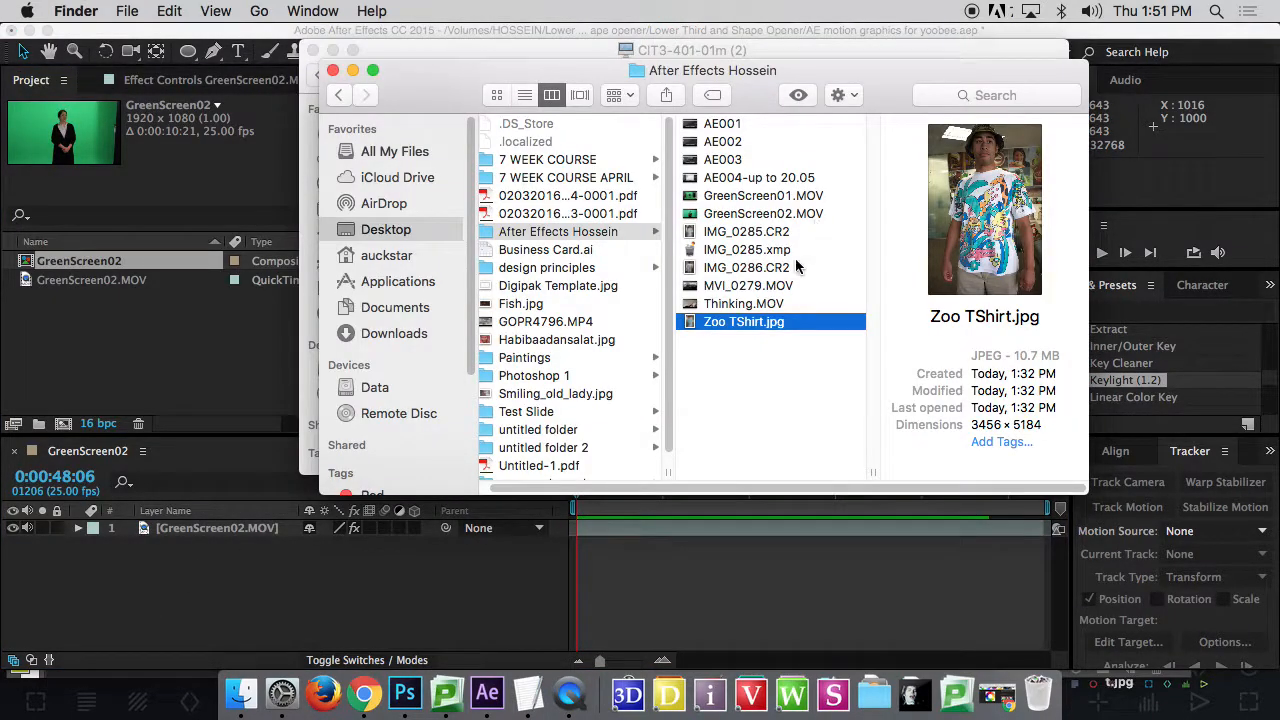
pyautogui.moveTo(723, 322); pyautogui.dragTo(177, 354)
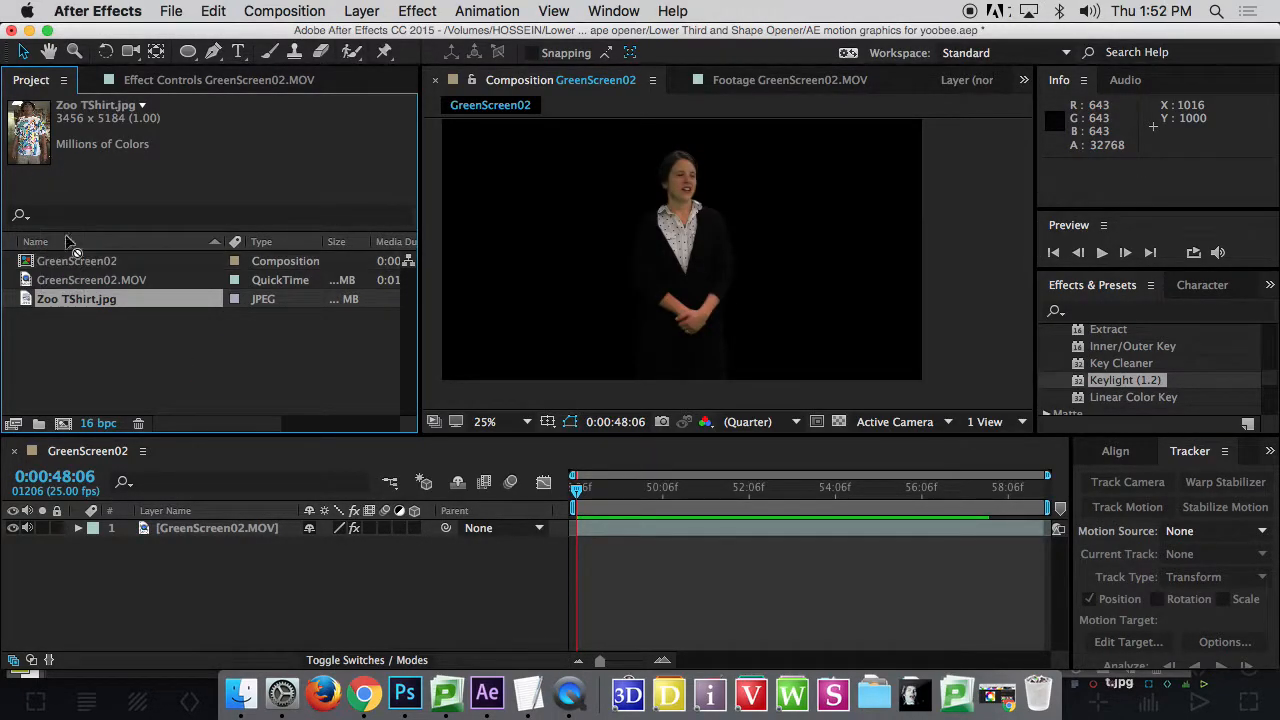
pyautogui.moveTo(55, 225); pyautogui.dragTo(81, 324)
# - Add Zoo TShirt.jpg to the composition beneath the GreenScreen02.MOV layer and move the image to position 792, 984
pyautogui.moveTo(93, 299); pyautogui.dragTo(163, 540)
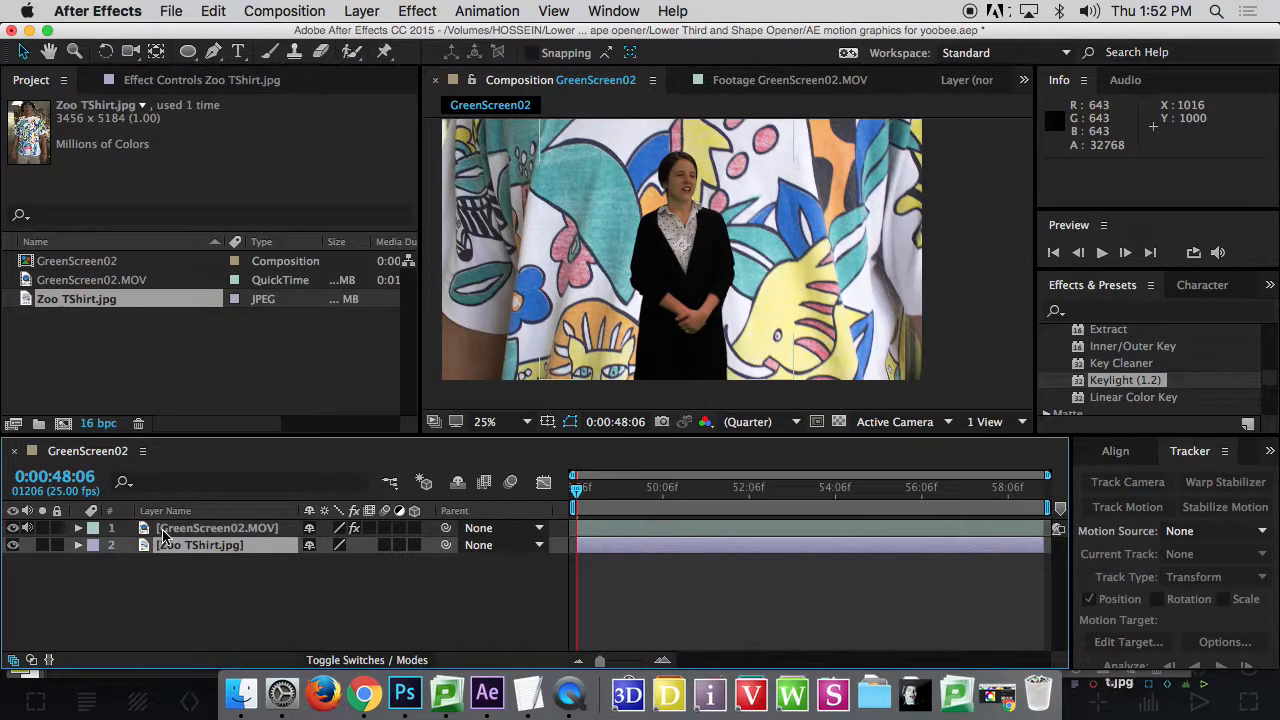
pyautogui.moveTo(579, 182); pyautogui.dragTo(557, 262)
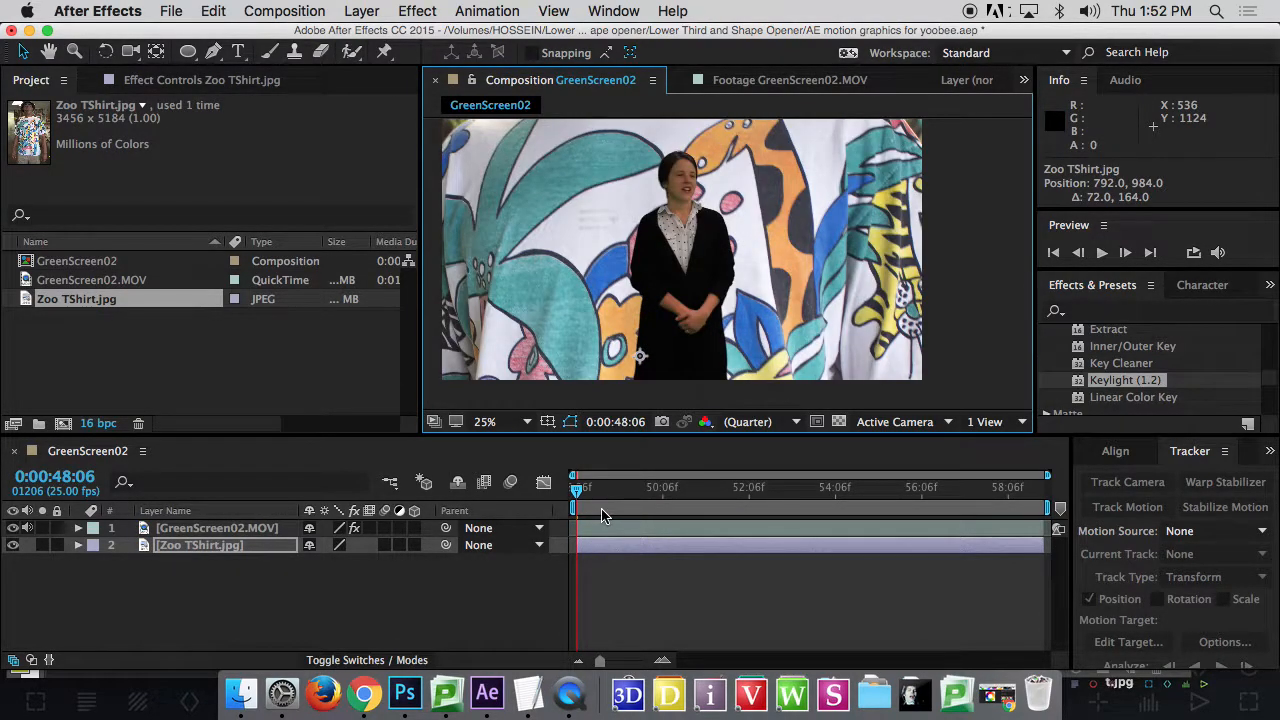
# - Preview the keyed presenter clip over the Zoo TShirt background from 0:00:48:06
pyautogui.press('space')
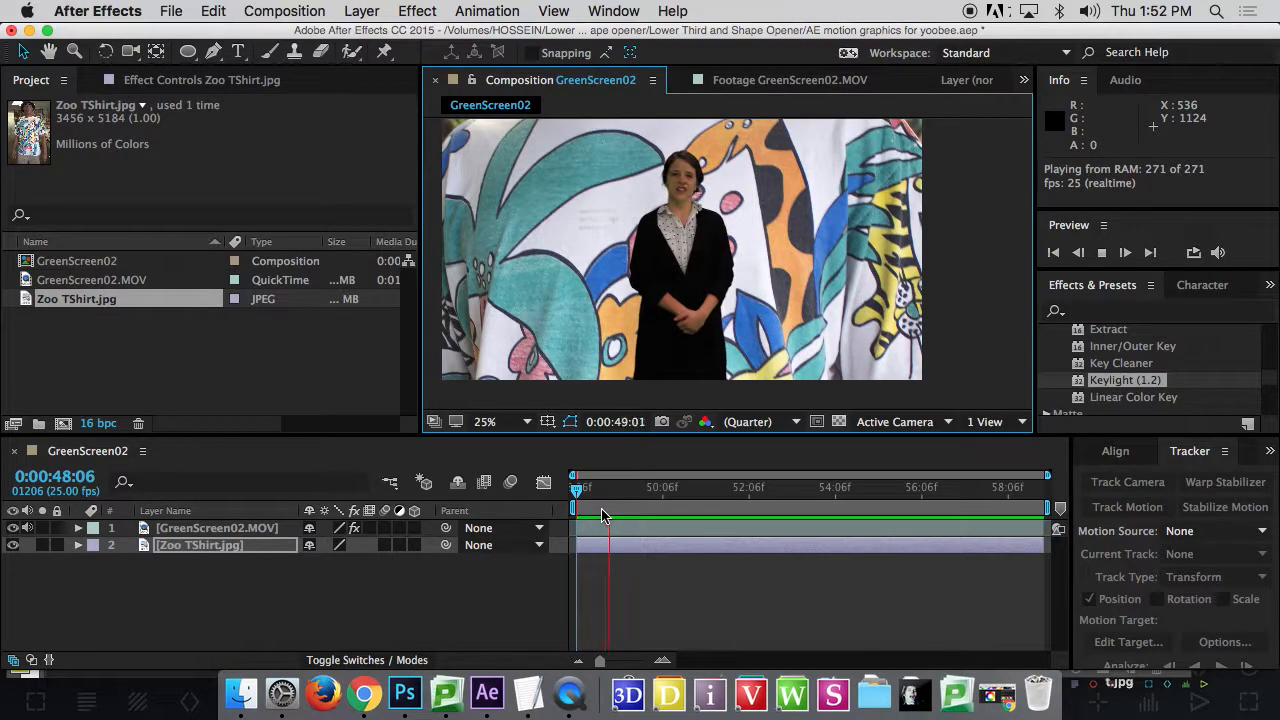
pyautogui.press('space')
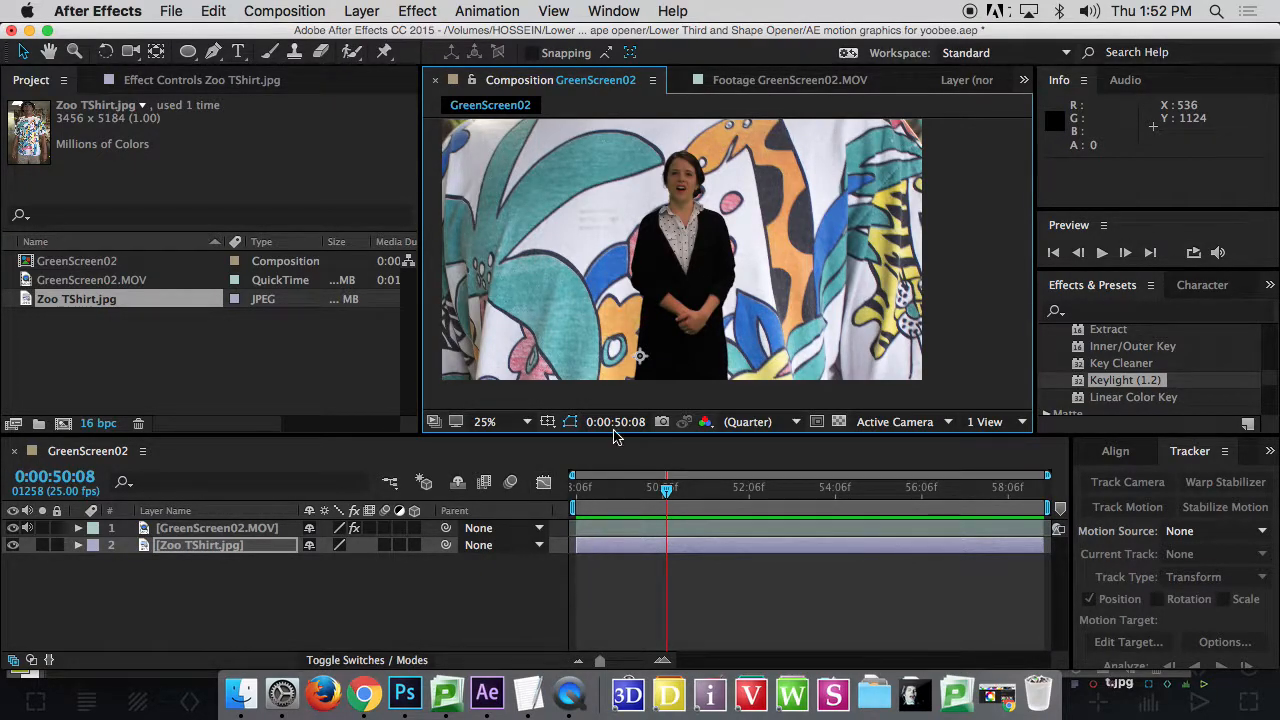
# - Move the Zoo TShirt.jpg image to position 808, 960 and set a Position keyframe for it at 0:00:48:06
pyautogui.scroll(-1, 612, 188)
pyautogui.moveTo(693, 214); pyautogui.dragTo(683, 190)
pyautogui.moveTo(622, 481); pyautogui.dragTo(544, 488)
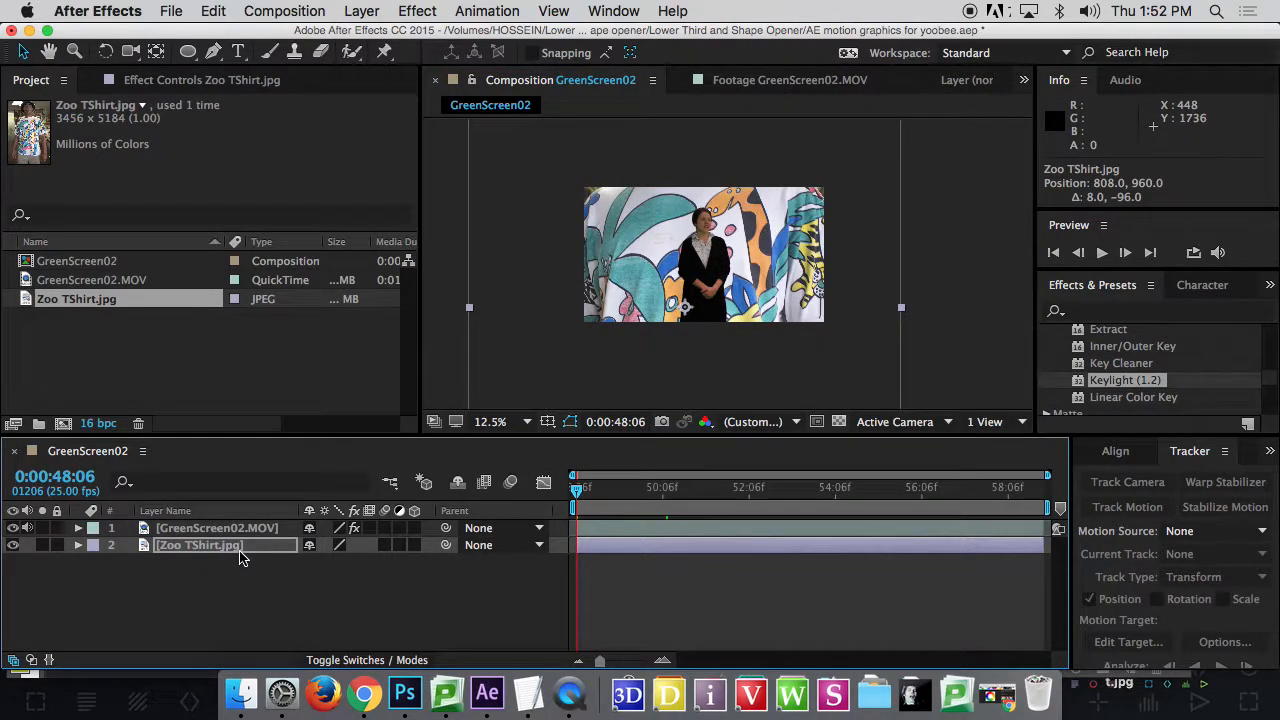
pyautogui.press('p')
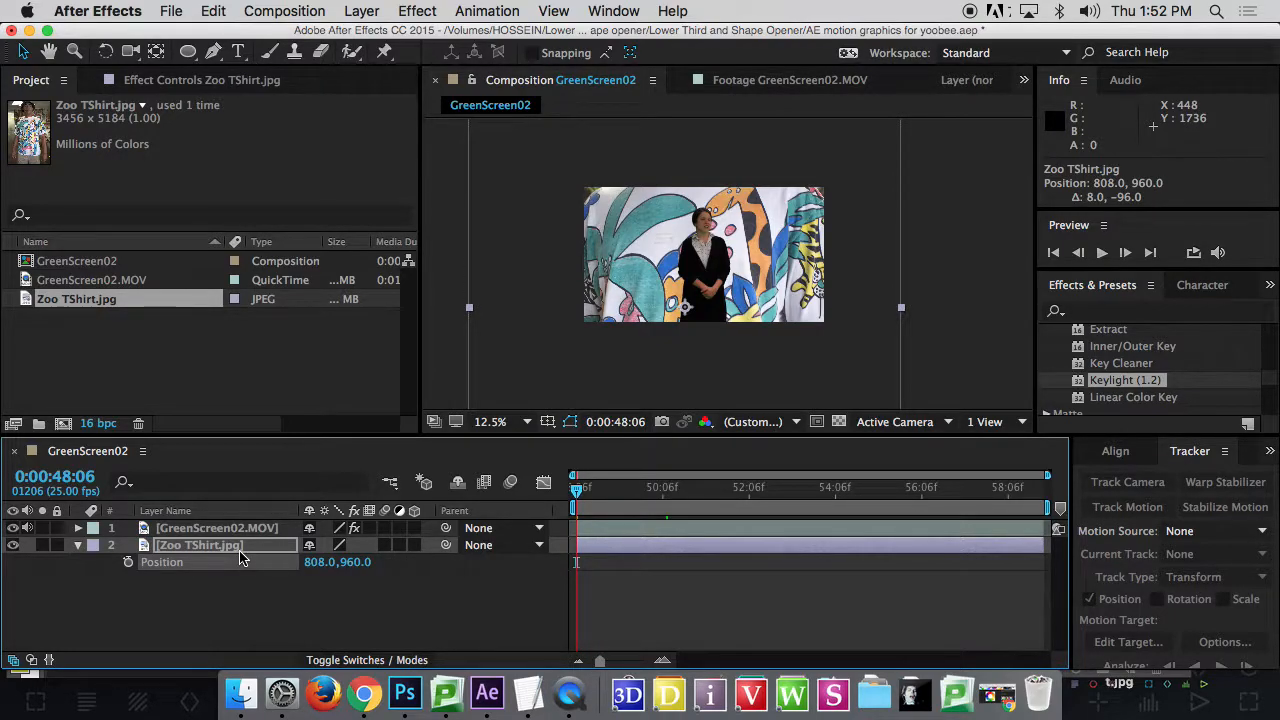
pyautogui.click(128, 563)
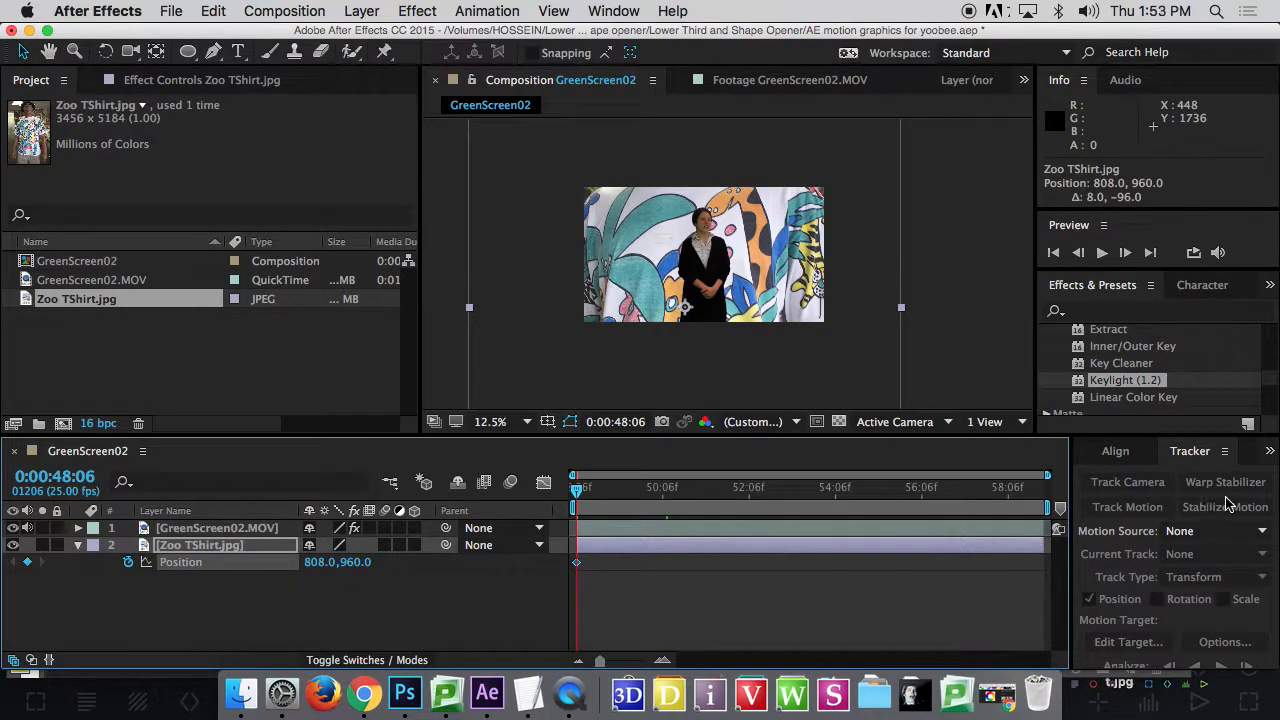
# - At 0:00:59:01, scale the Zoo TShirt.jpg layer to 138%, 118% and move it to position 936, 144 for the second Position keyframe
pyautogui.moveTo(1023, 487); pyautogui.dragTo(1045, 487)
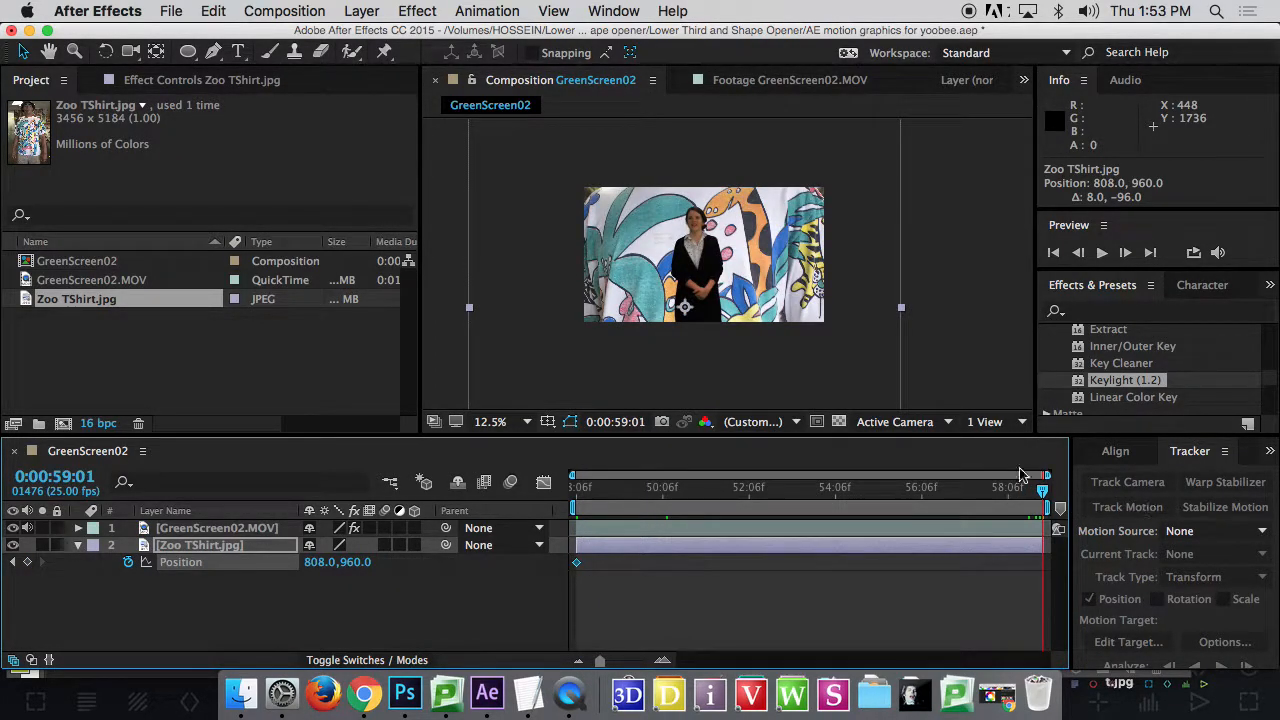
pyautogui.moveTo(712, 280); pyautogui.dragTo(722, 178)
pyautogui.moveTo(910, 212); pyautogui.dragTo(980, 182)
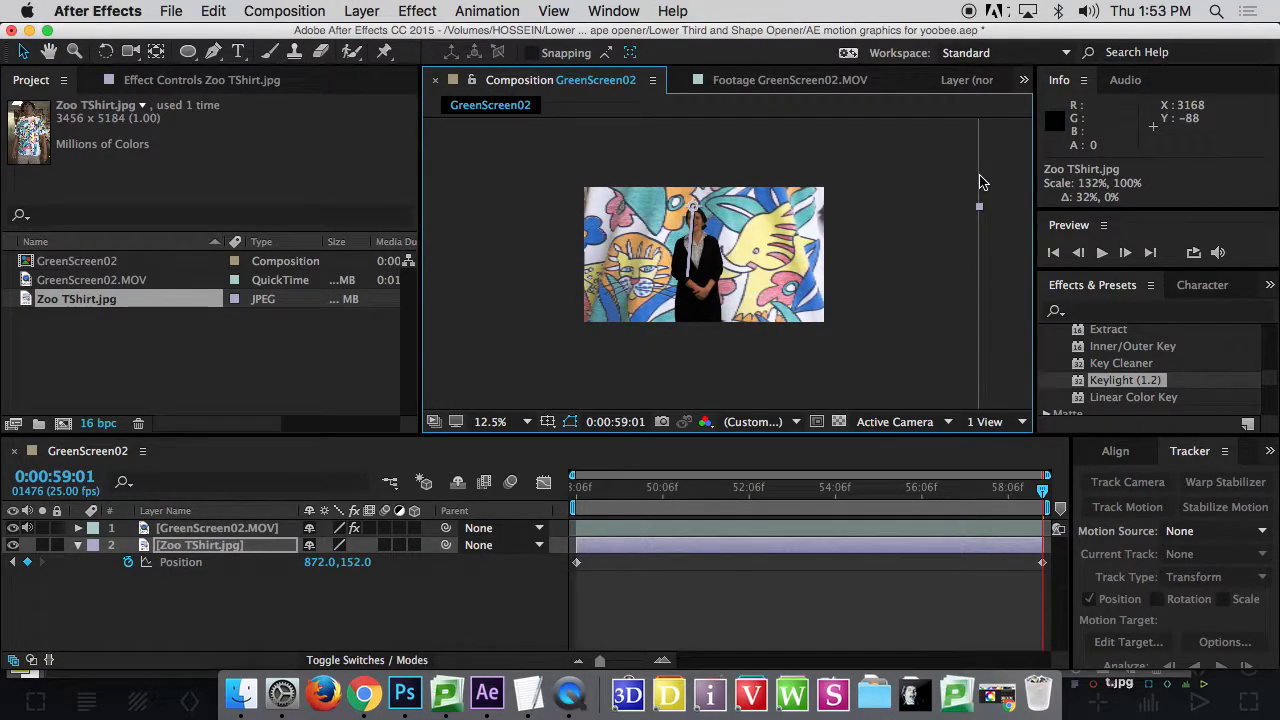
pyautogui.press('super+z')
pyautogui.scroll(-1, 870, 240)
pyautogui.moveTo(808, 193); pyautogui.dragTo(849, 165)
pyautogui.scroll(1, 832, 241)
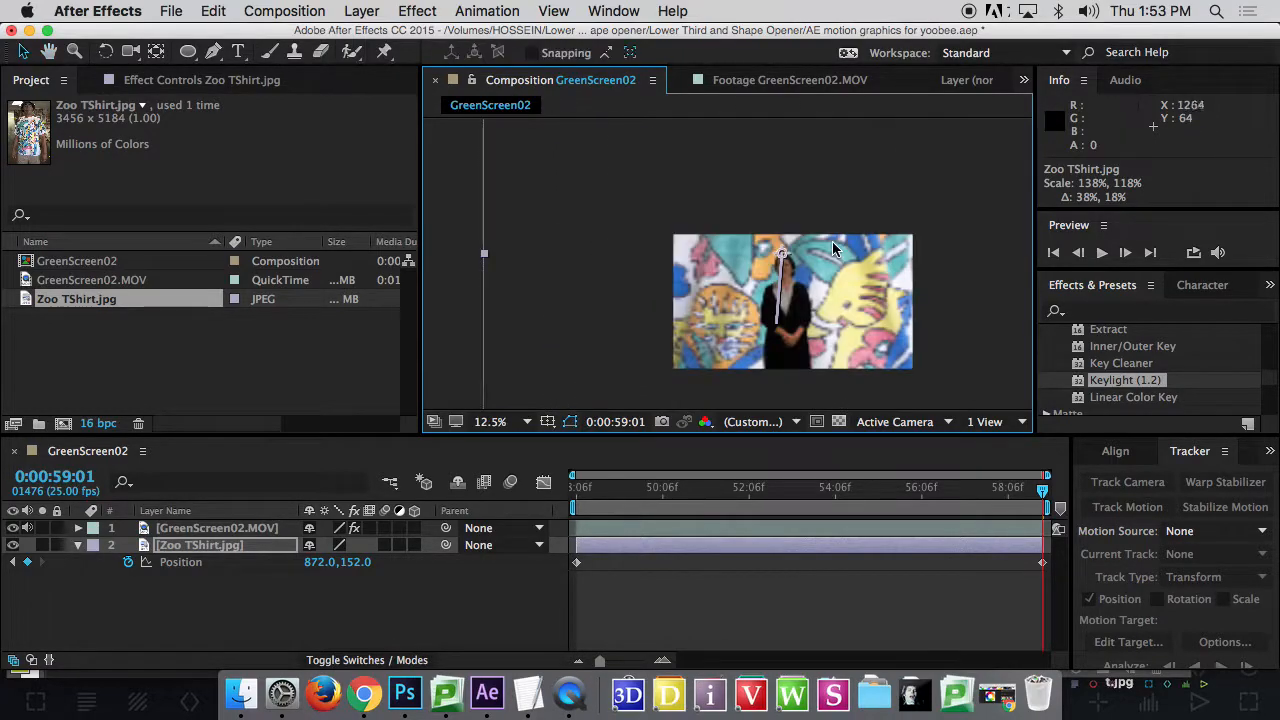
pyautogui.moveTo(810, 264); pyautogui.dragTo(818, 263)
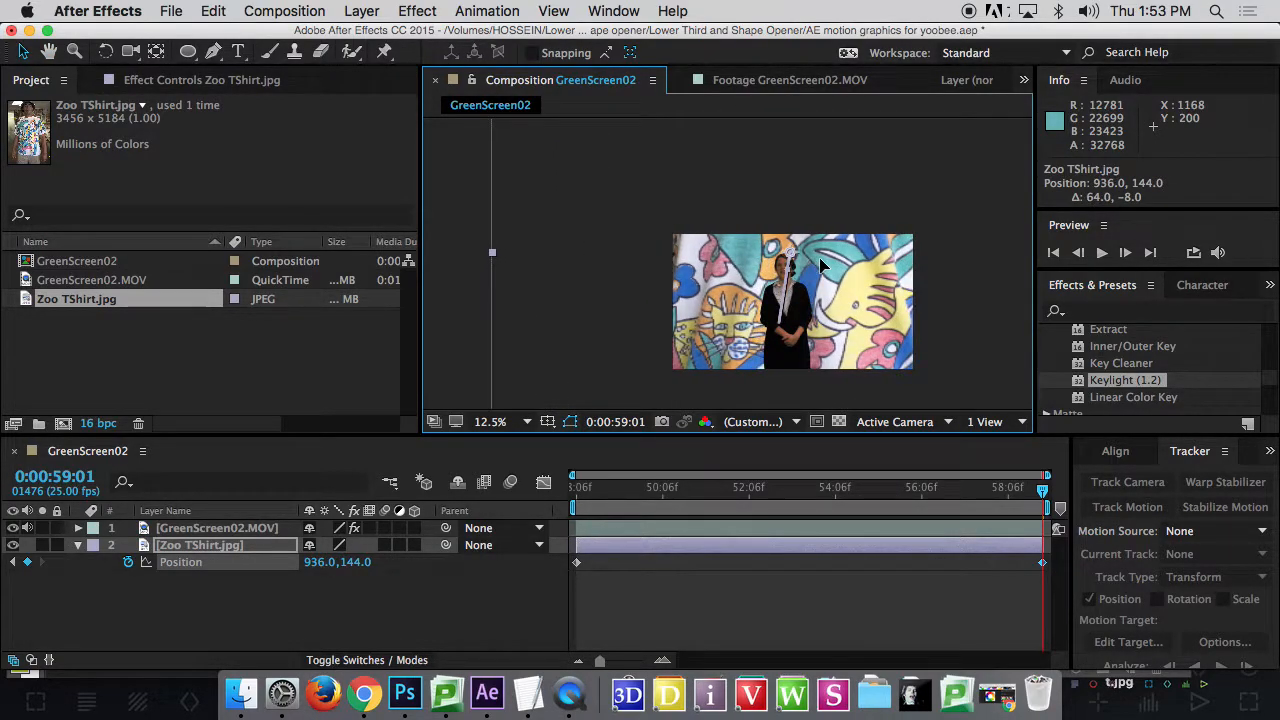
# - Return to 0:00:48:06 and preview the animated background in the maximized, fitted composition view with the system volume raised
pyautogui.moveTo(980, 500); pyautogui.dragTo(480, 510)
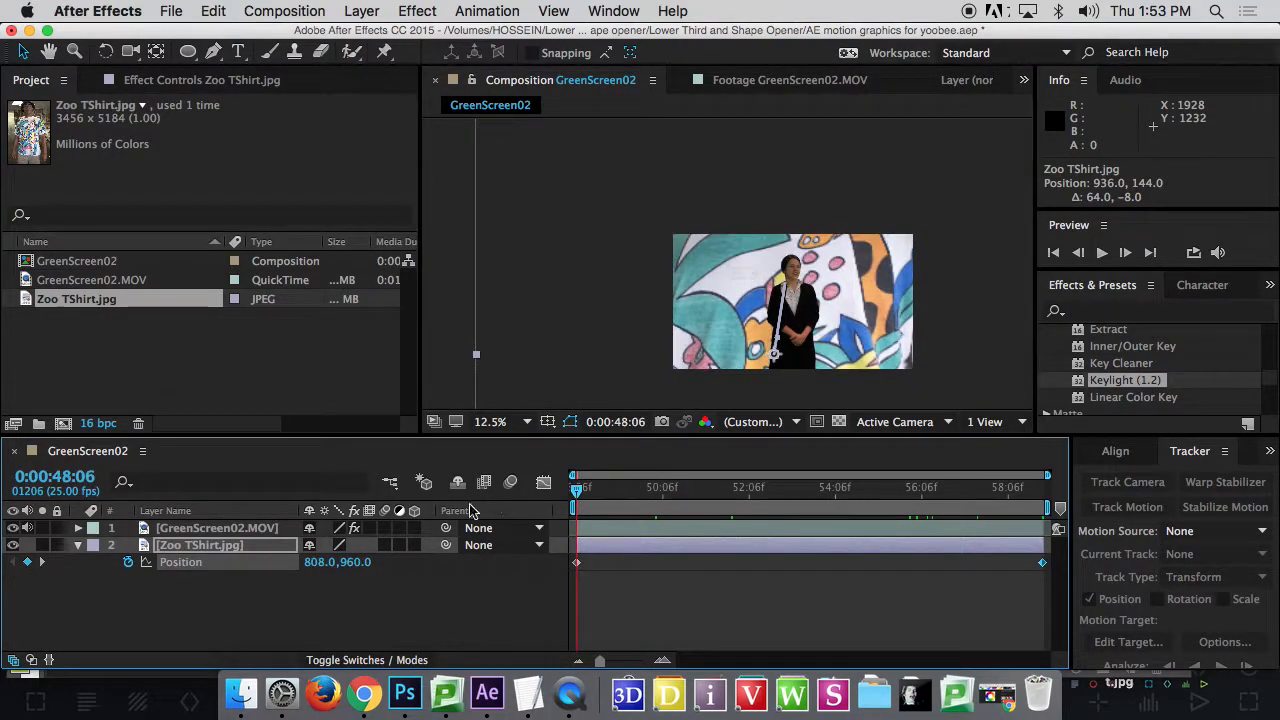
pyautogui.doubleClick(862, 318)
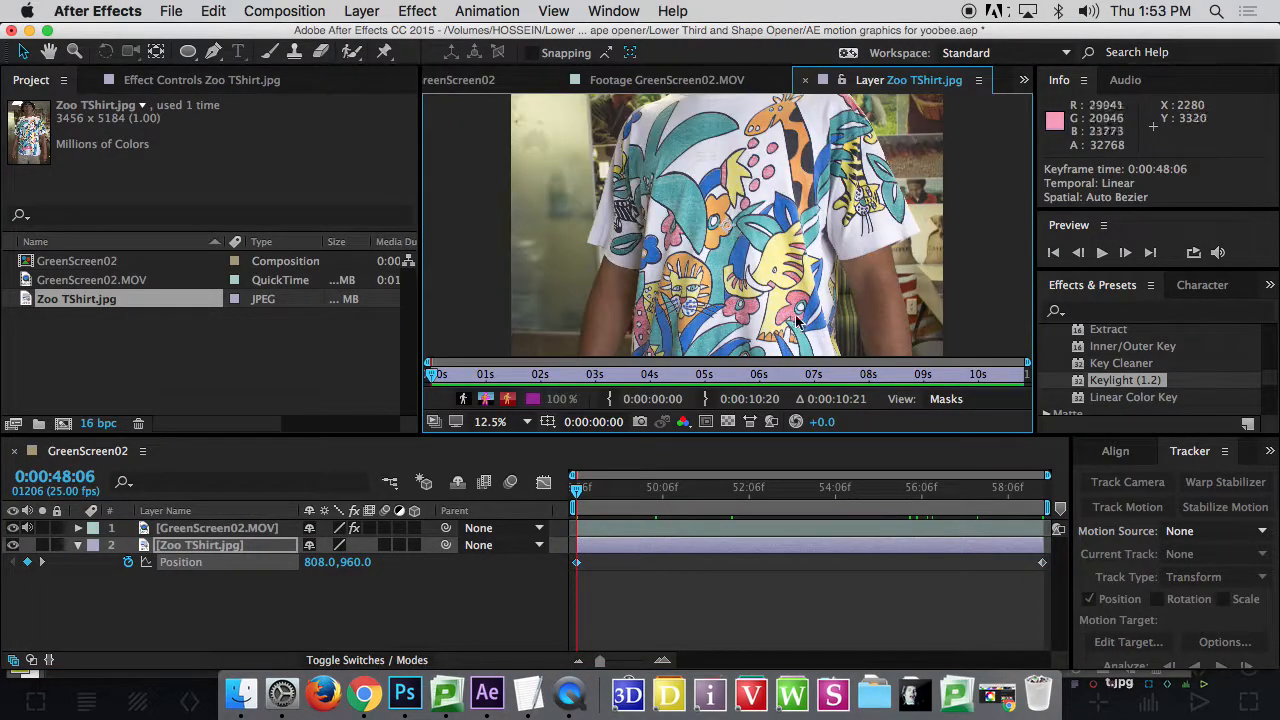
pyautogui.click(456, 80)
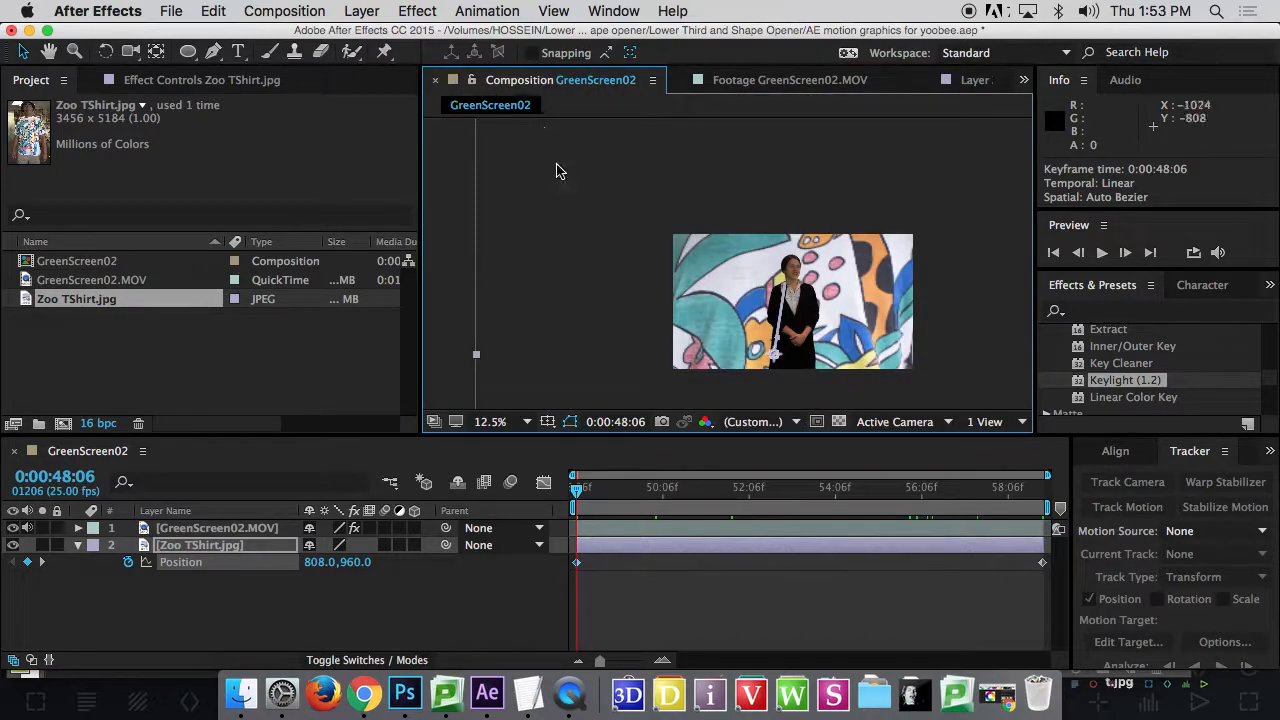
pyautogui.click(490, 421)
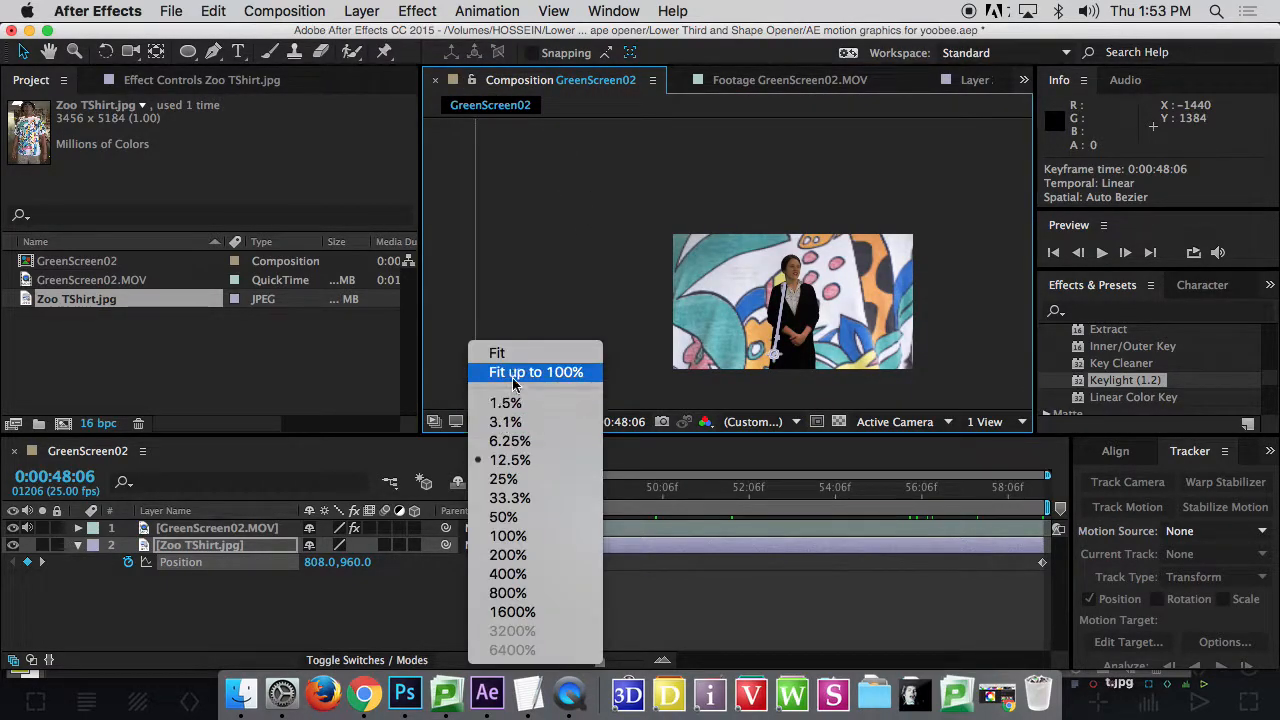
pyautogui.click(495, 352)
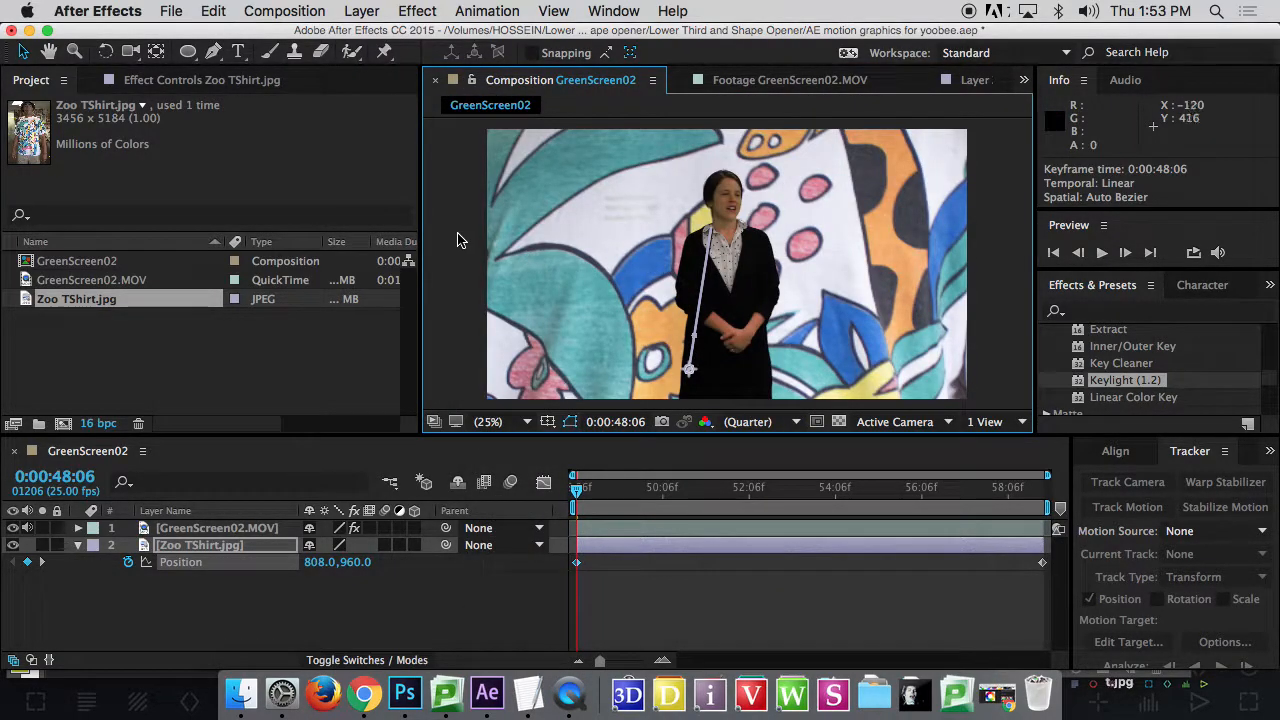
pyautogui.press('`')
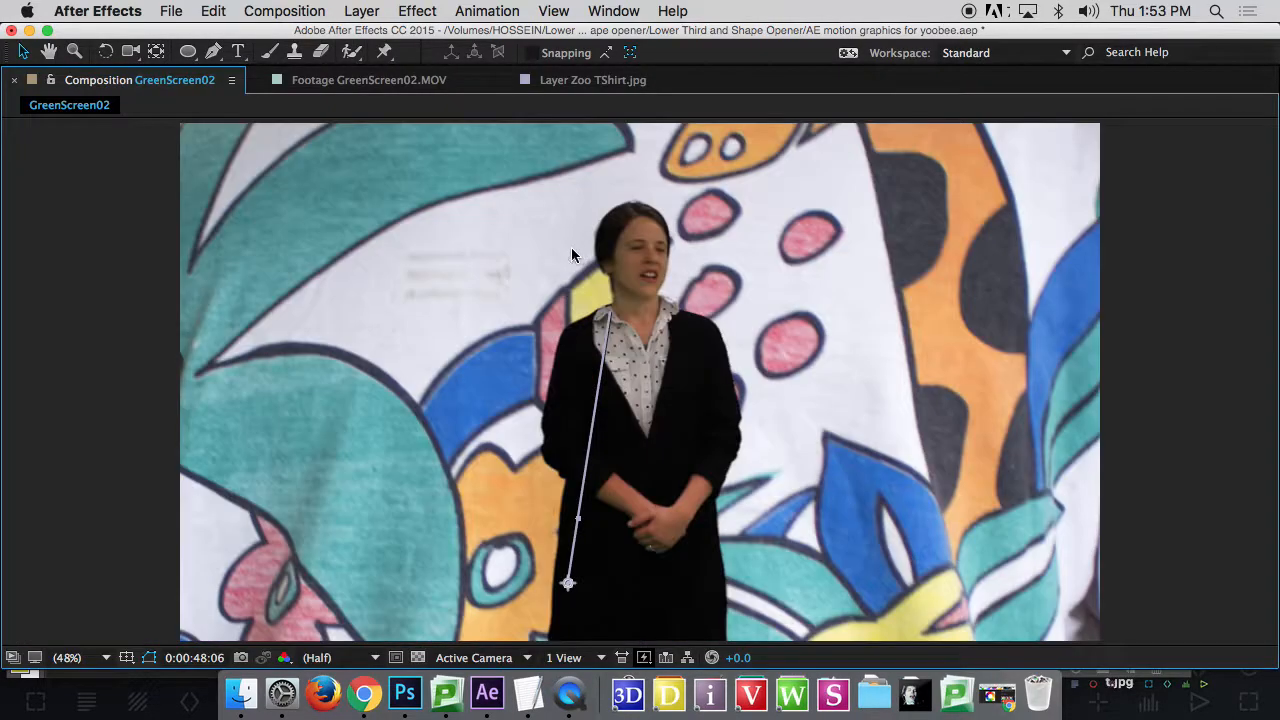
pyautogui.press('space')
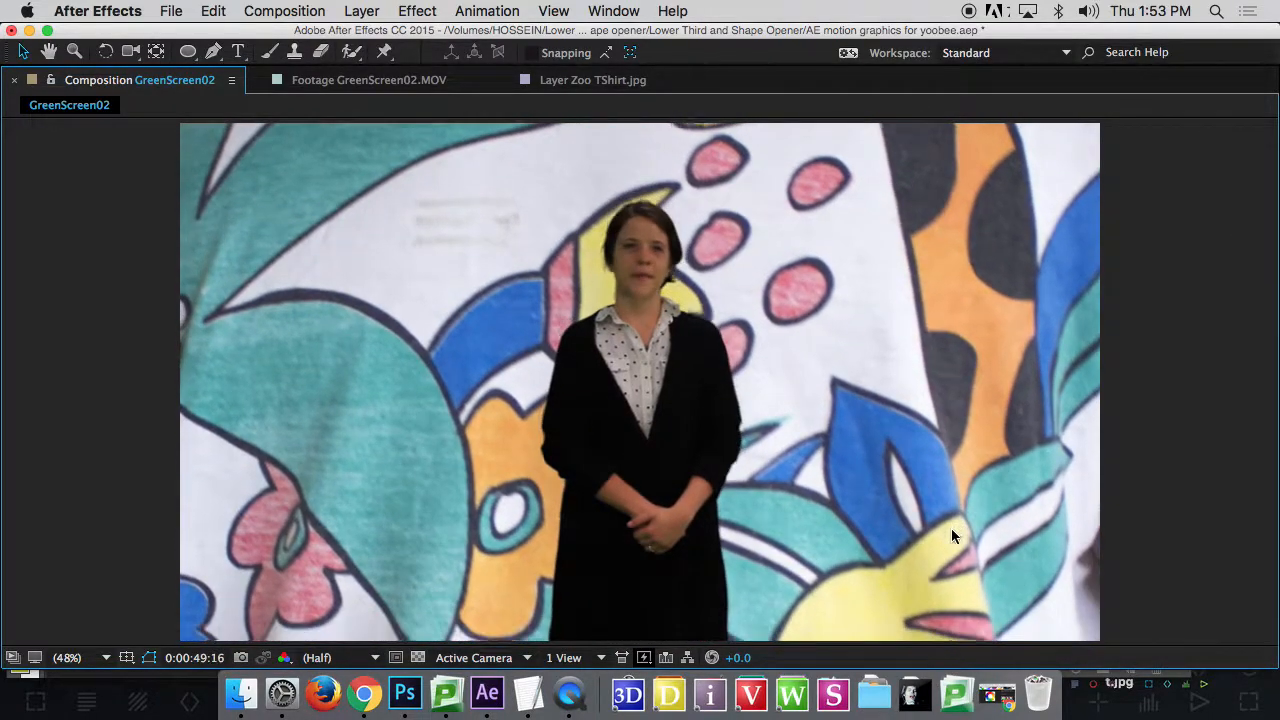
pyautogui.press('XF86AudioRaiseVolume')
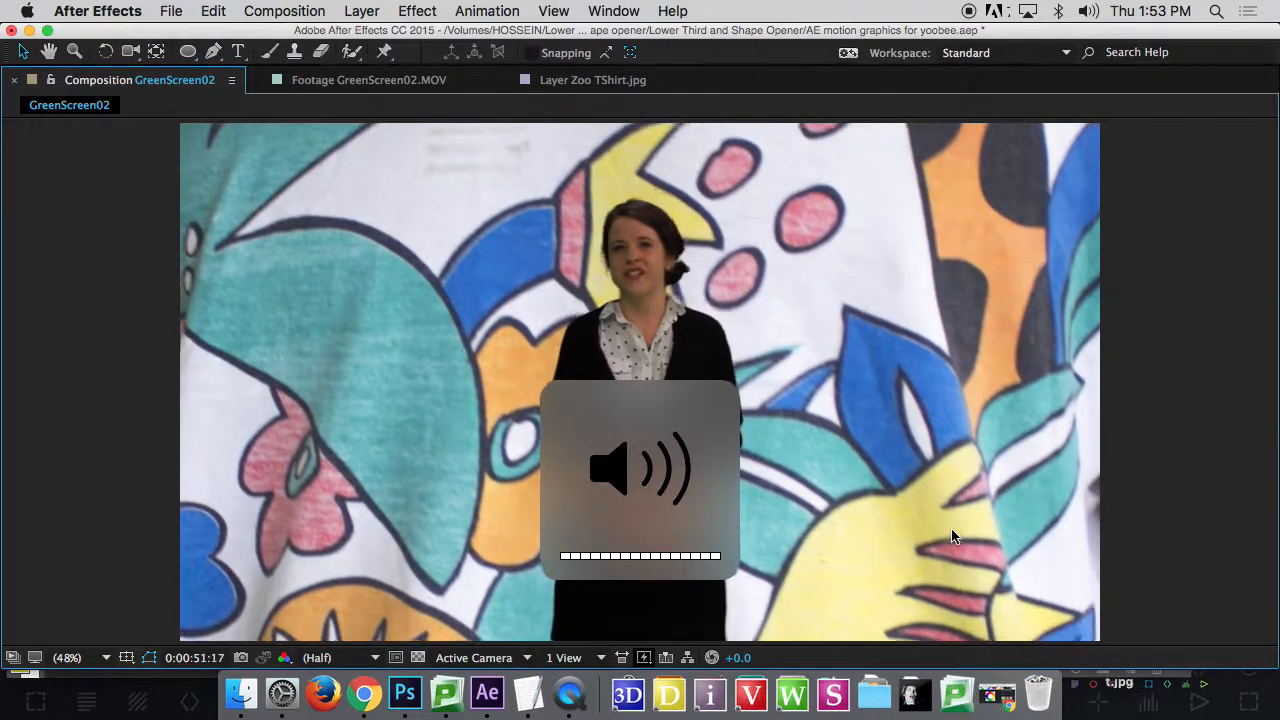